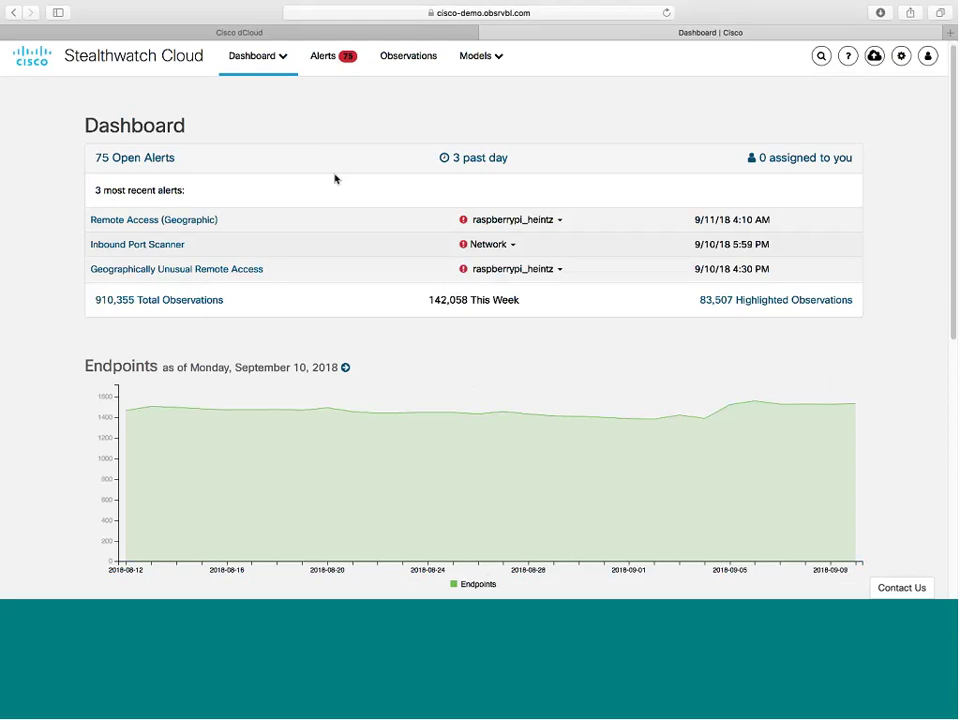
- Review the dashboard's recent alerts, the Endpoints history chart and the aggregate Traffic chart
scroll(335, 180, "down", 2)
scroll(335, 184, "down", 2)
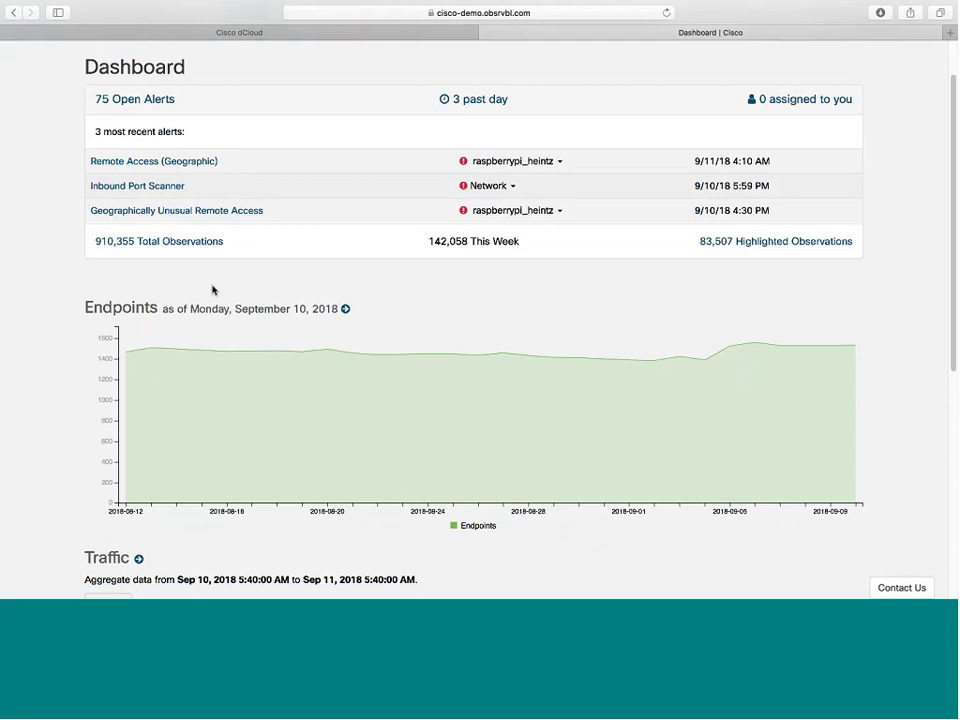
scroll(212, 290, "down", 5)
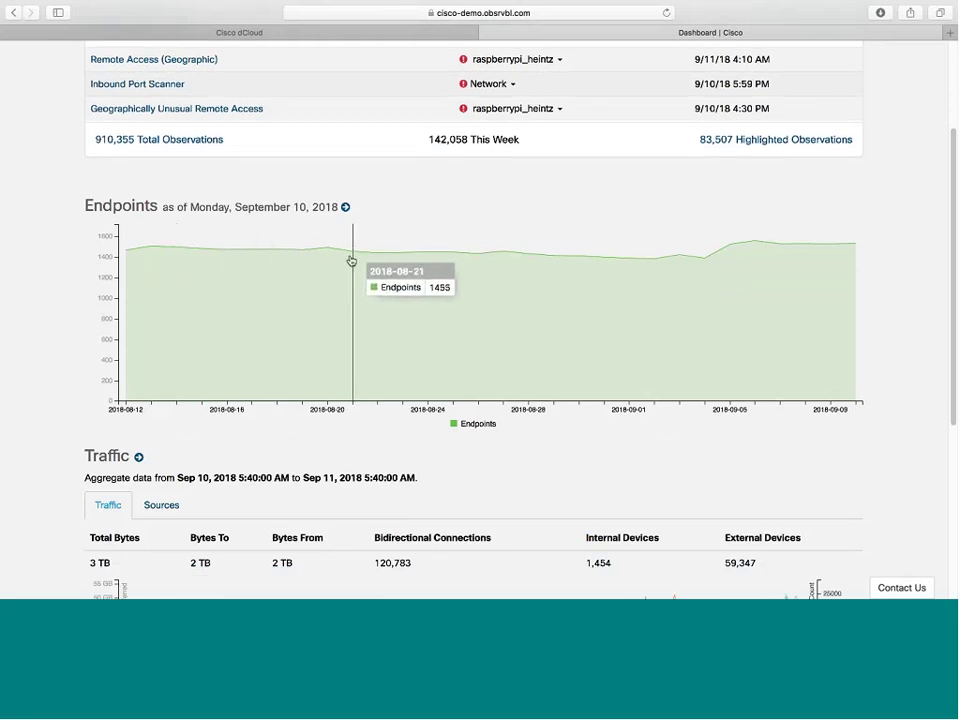
scroll(355, 290, "down", 5)
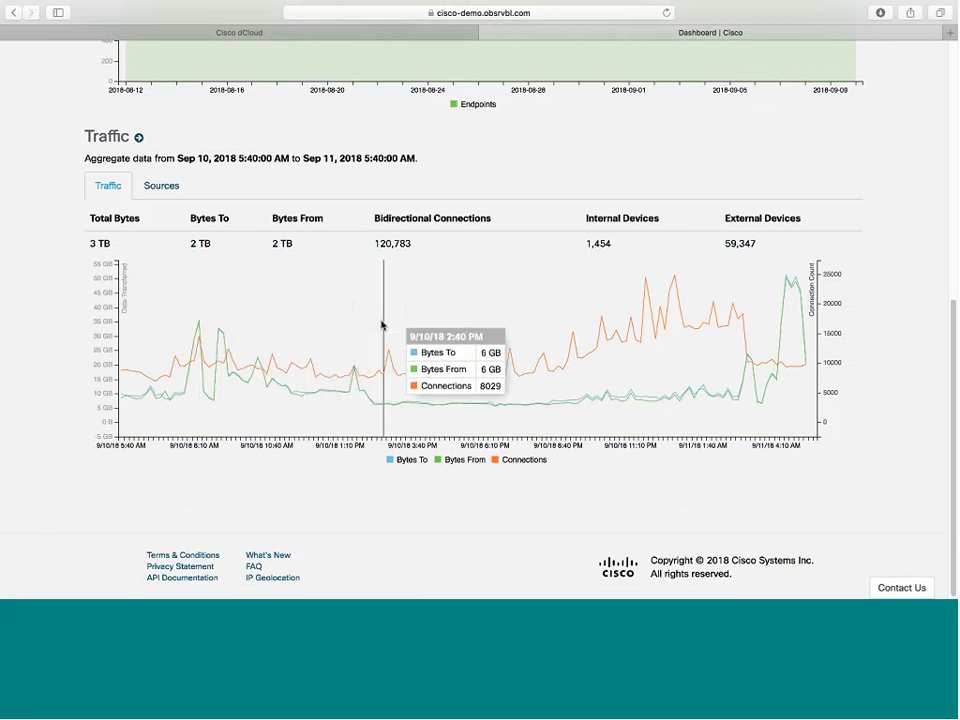
scroll(381, 325, "up", 2)
scroll(381, 330, "up", 3)
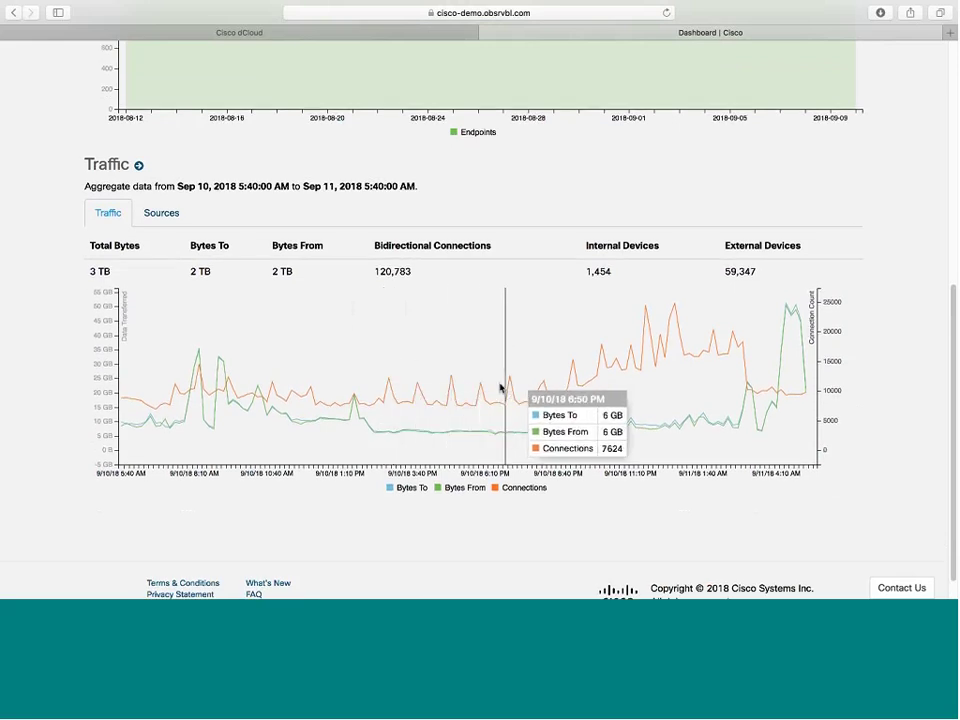
- Open the Alerts list and look through the open alert types, reading the descriptions of individual alerts
scroll(441, 381, "left", 5)
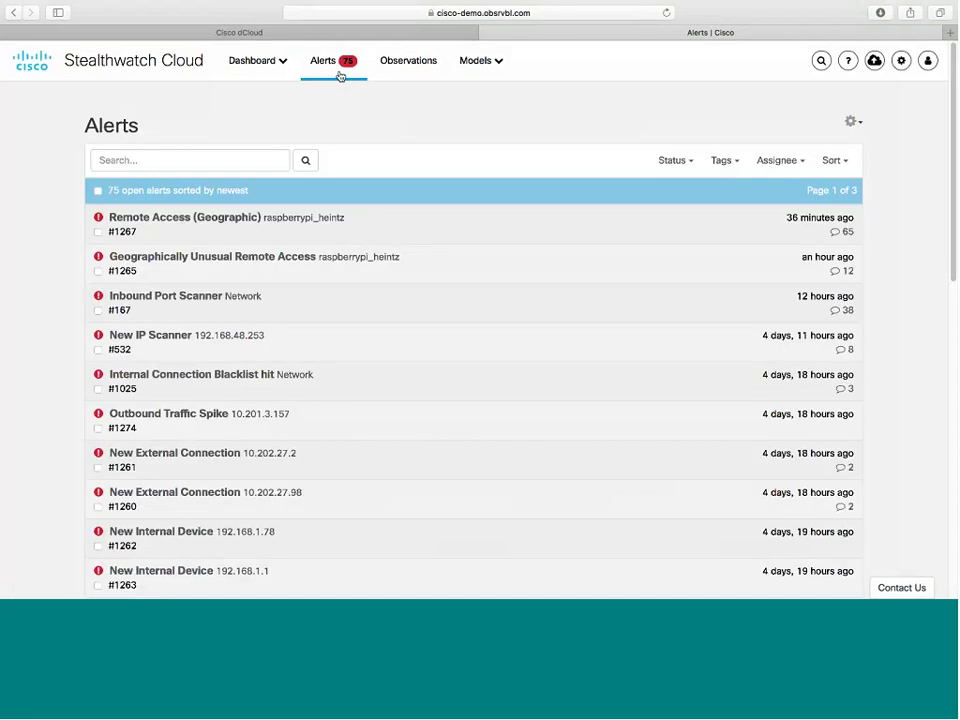
scroll(380, 290, "down", 2)
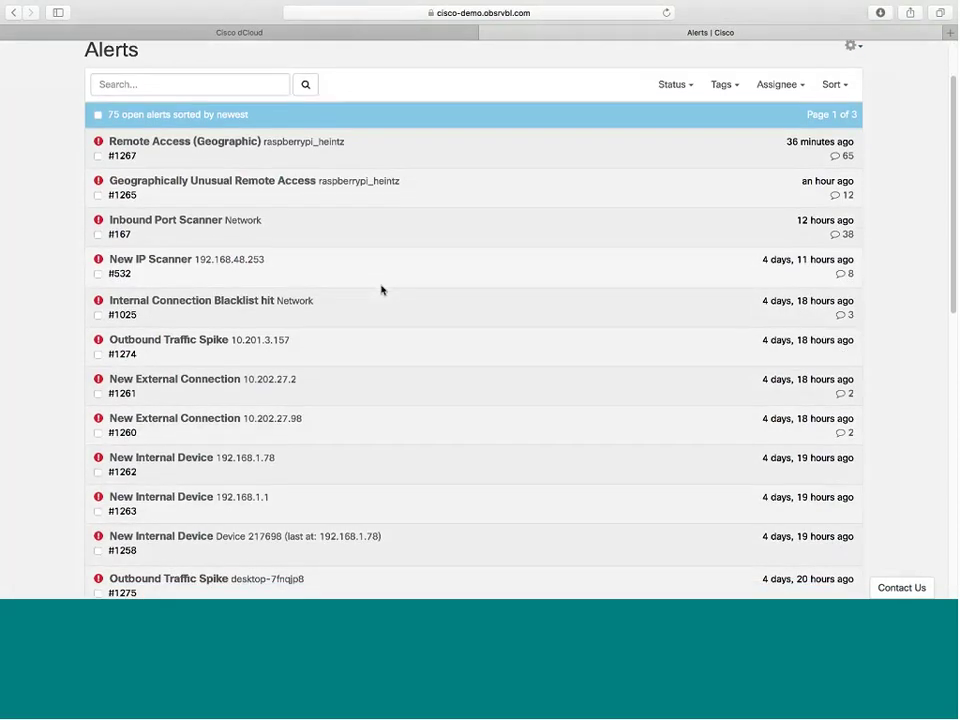
scroll(380, 290, "up", 2)
mouse_move(223, 214)
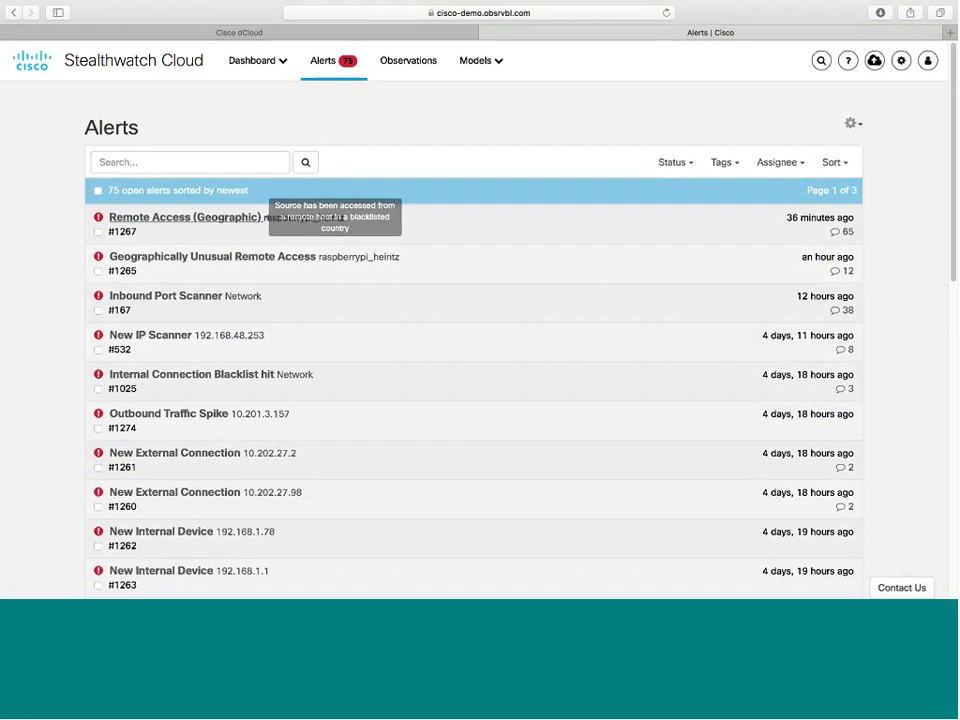
scroll(207, 467, "down", 8)
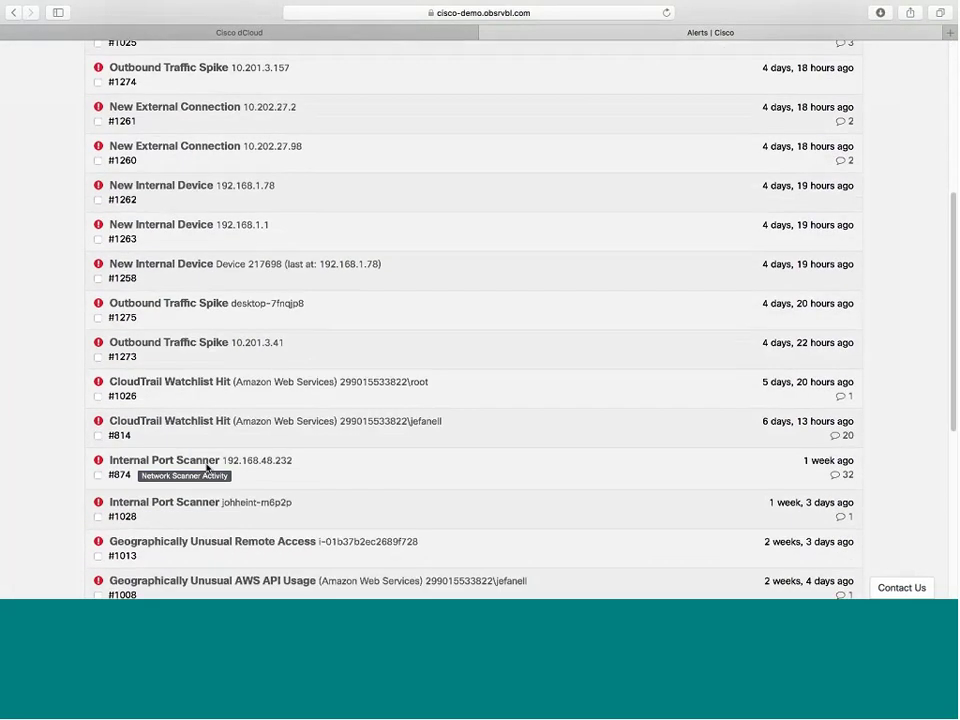
scroll(207, 467, "up", 8)
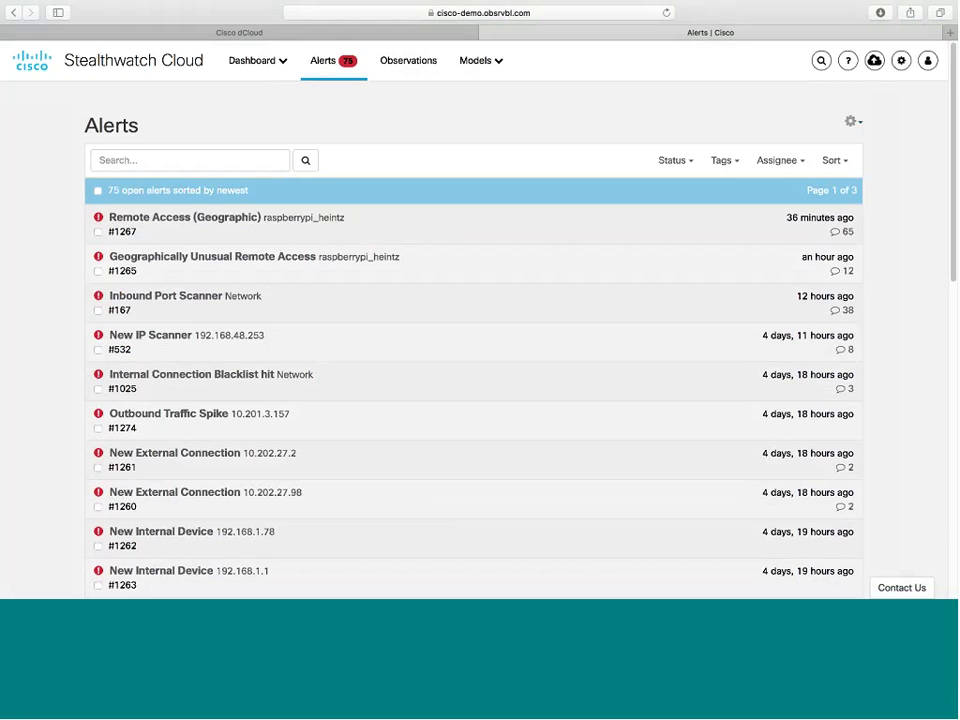
scroll(263, 391, "down", 3)
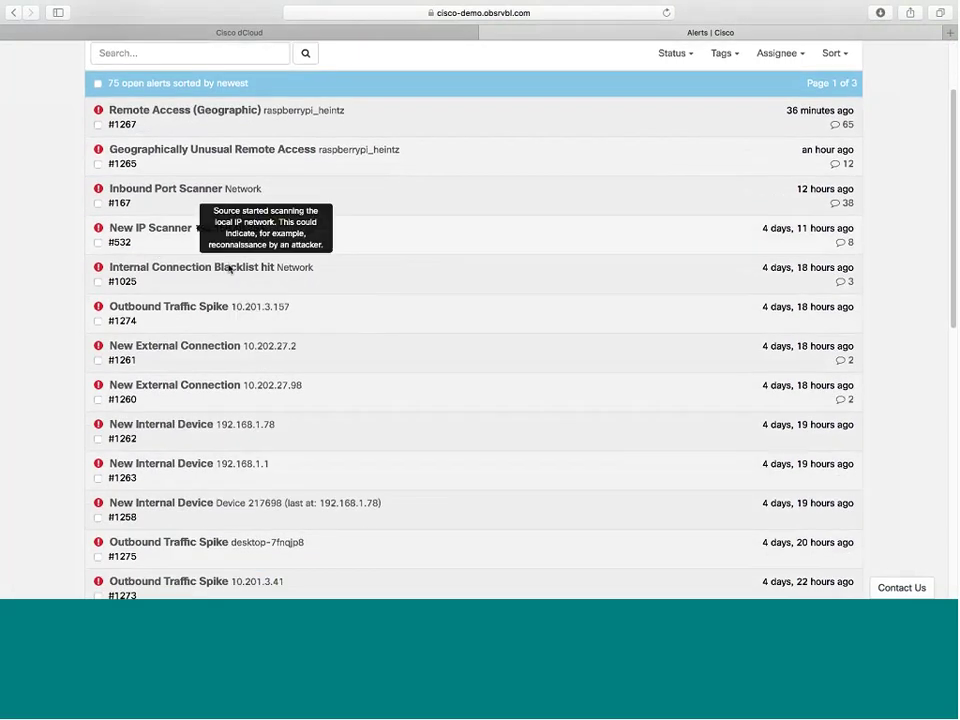
scroll(206, 326, "down", 1)
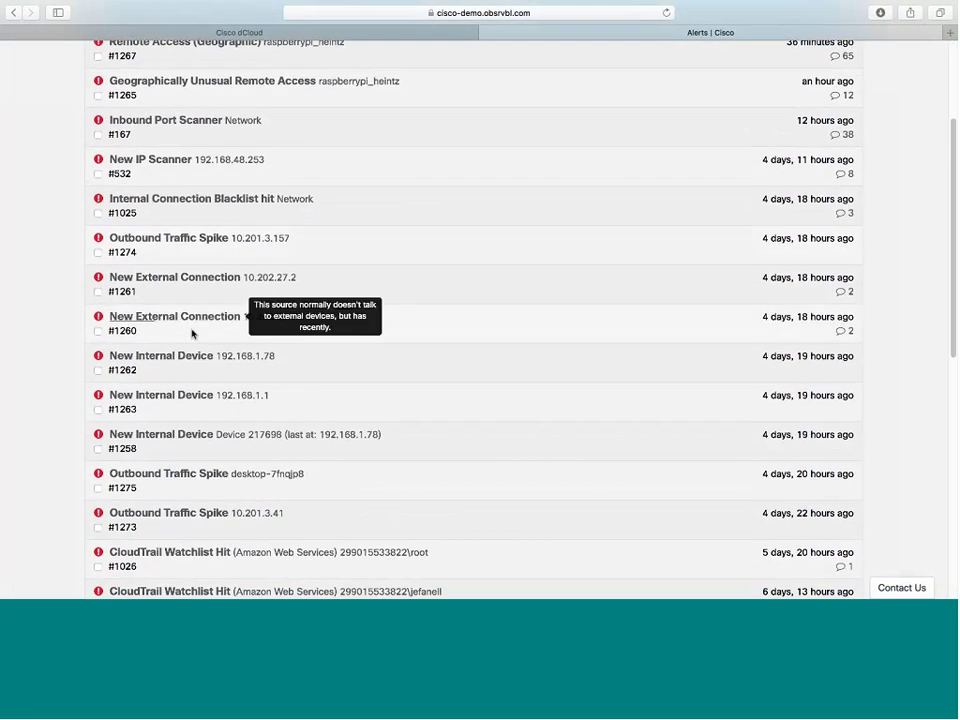
scroll(213, 418, "down", 1)
scroll(213, 418, "down", 3)
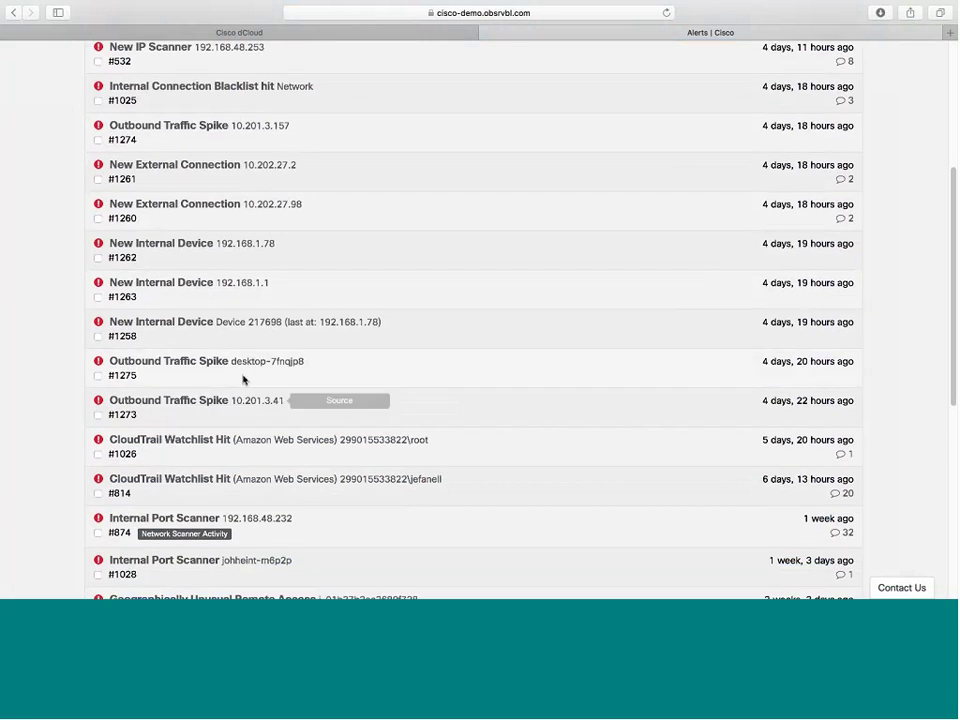
scroll(243, 379, "up", 6)
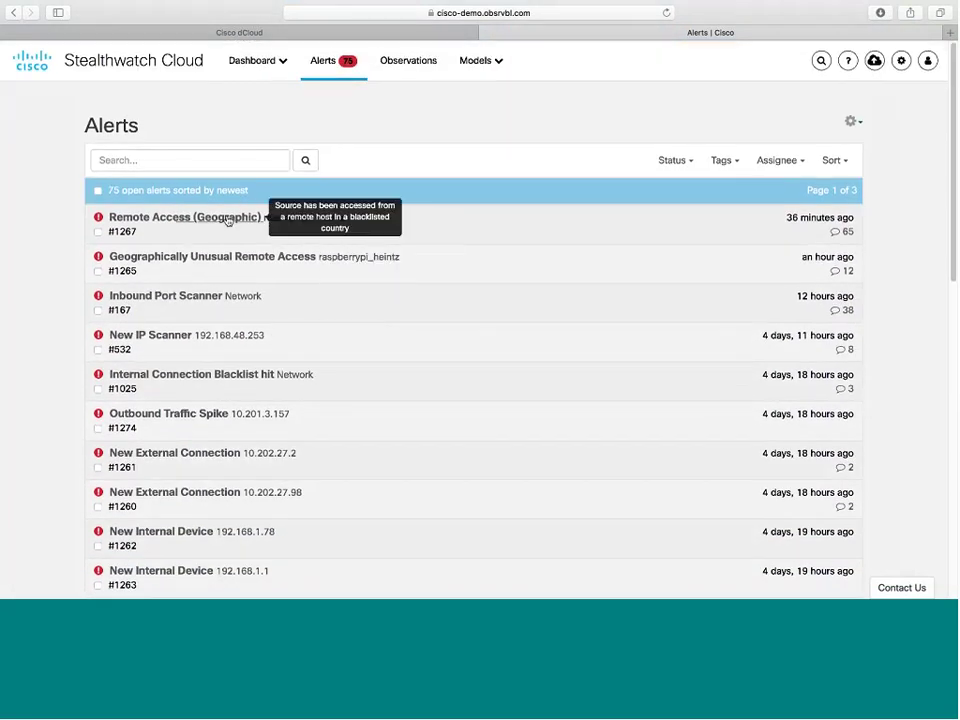
- Open the Remote Access (Geographic) alert #1267 in a new browser tab and review its details
left_click(228, 221, "super")
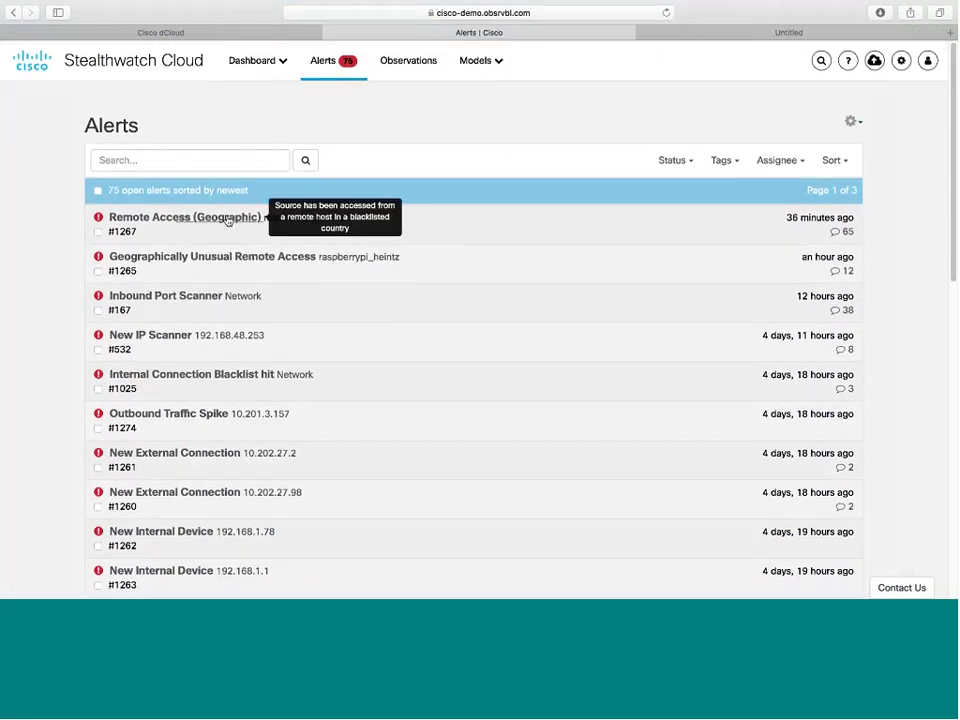
left_click(721, 35)
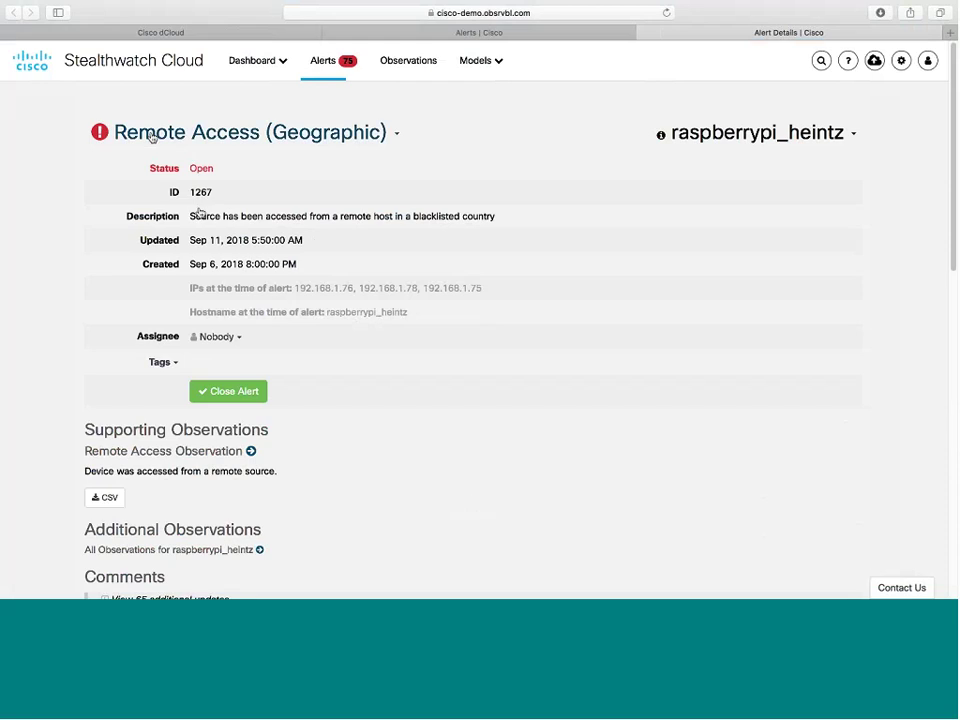
scroll(200, 213, "down", 1)
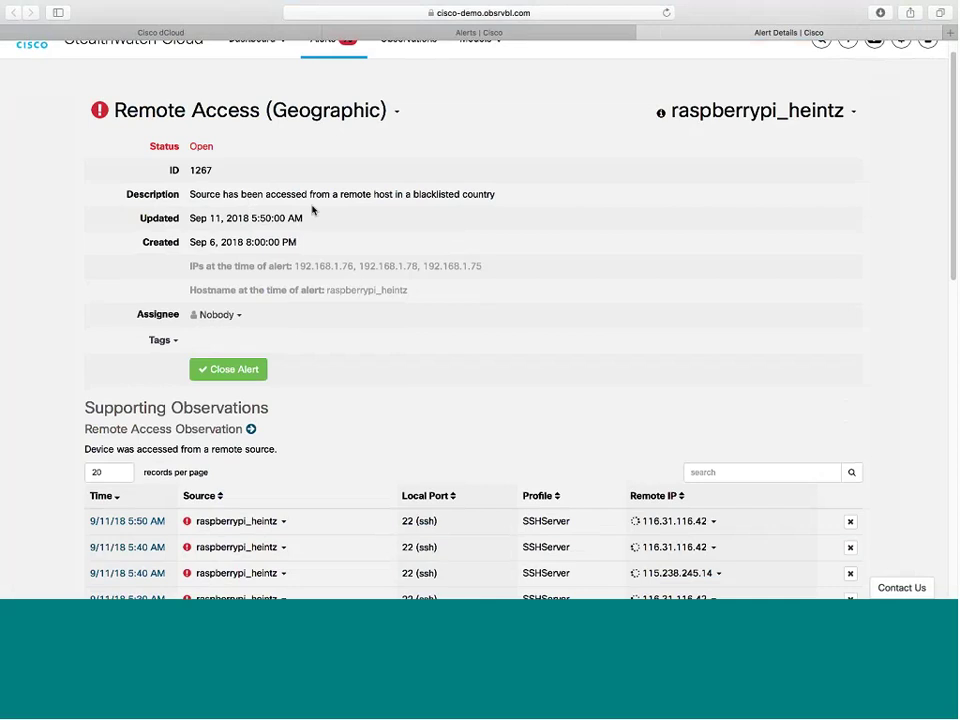
scroll(275, 216, "down", 1)
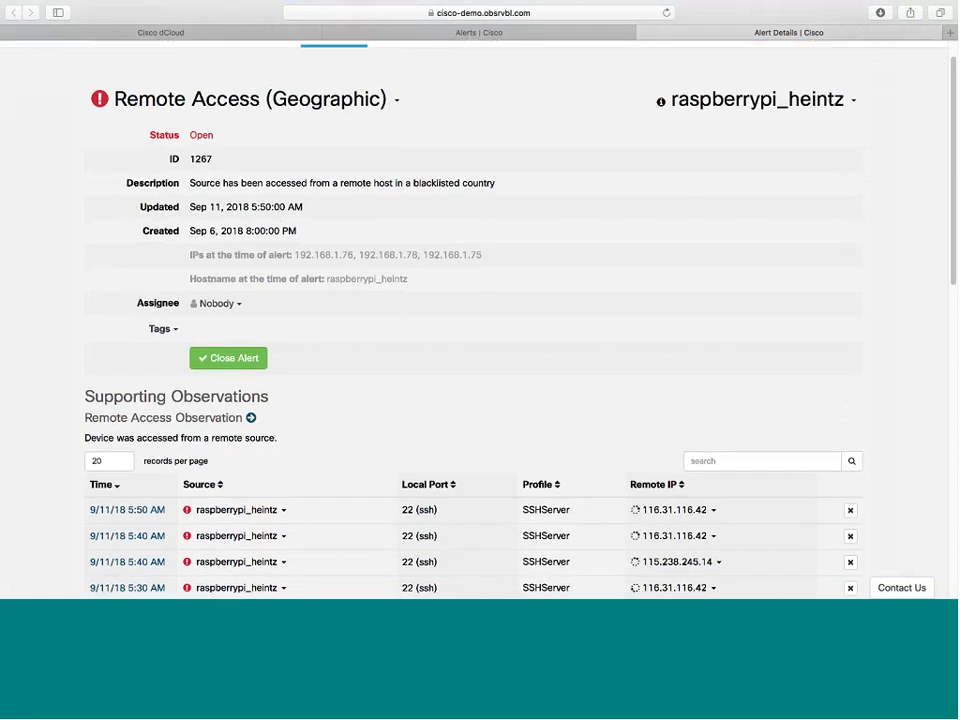
scroll(349, 285, "down", 2)
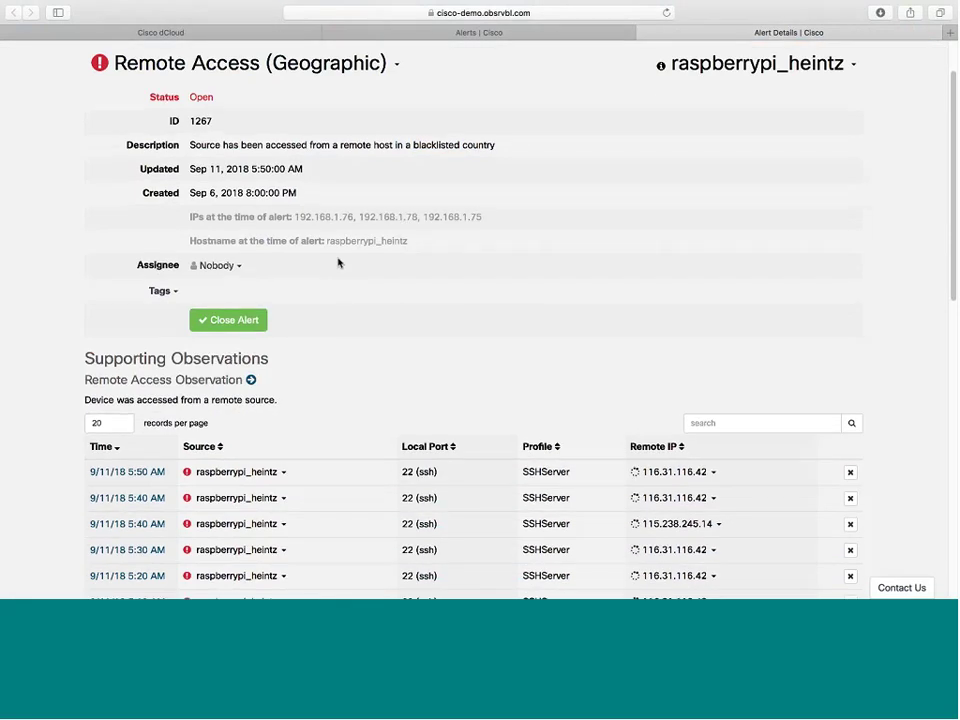
scroll(338, 263, "down", 1)
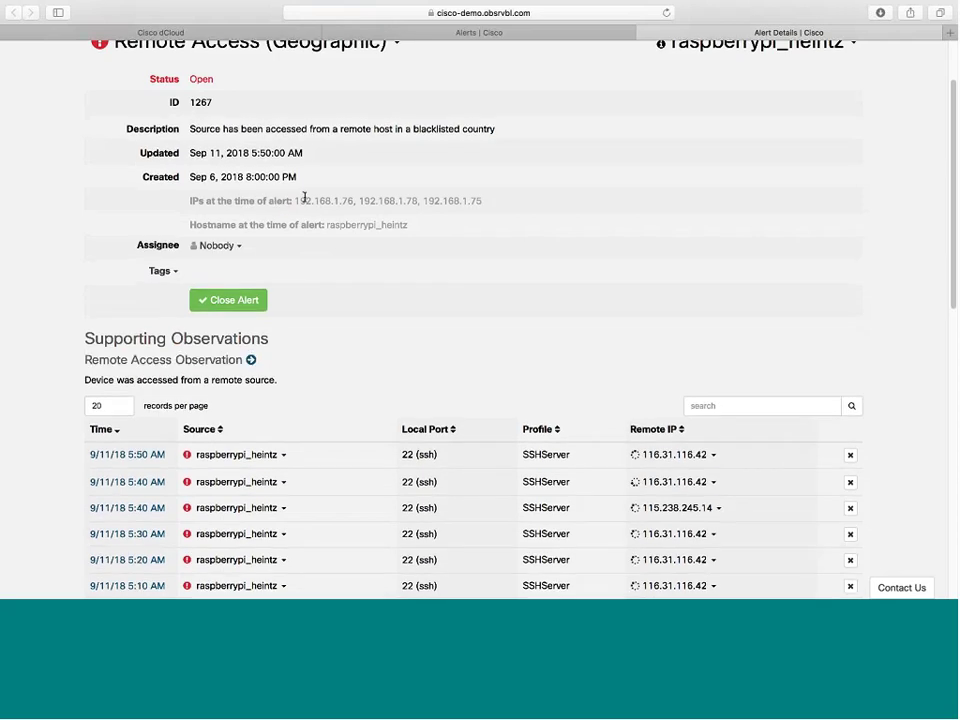
scroll(318, 197, "down", 1)
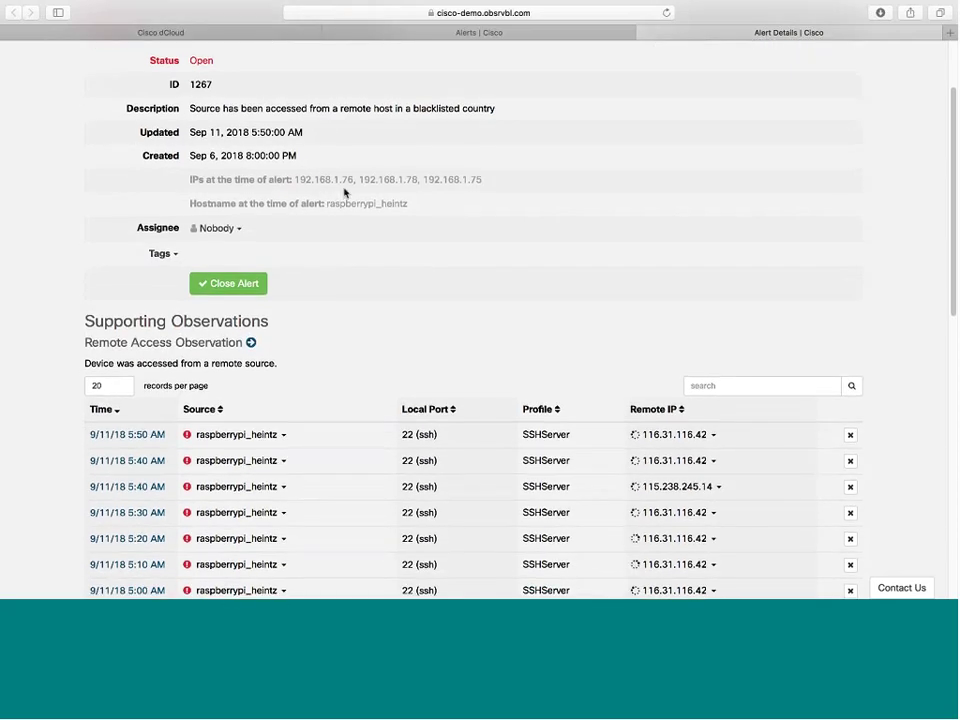
scroll(347, 182, "down", 1)
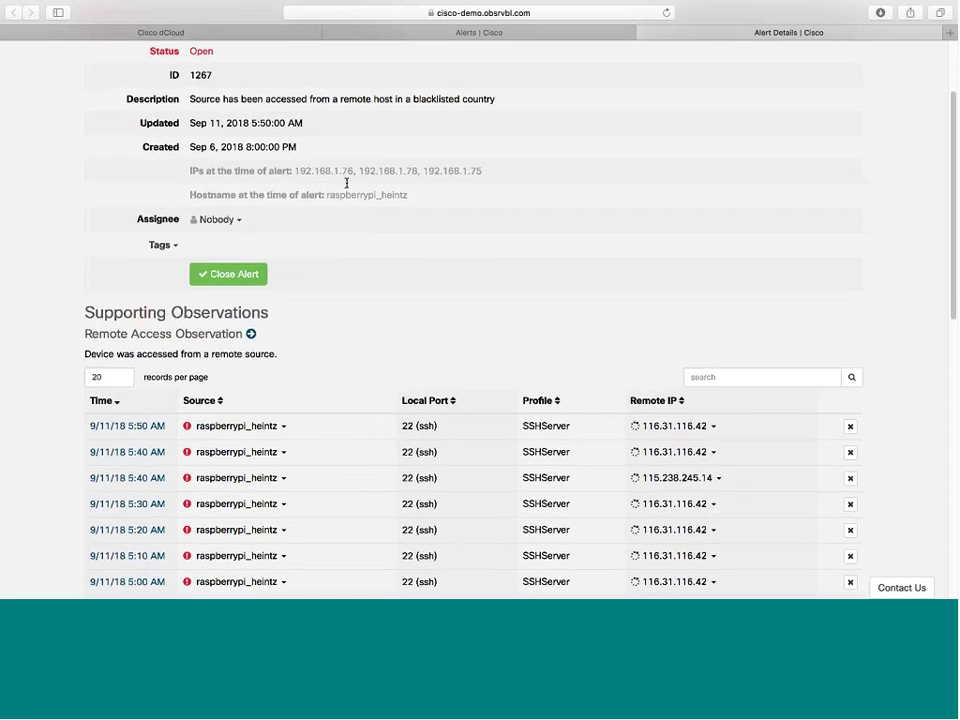
- View the available assignees for the alert, then close the list without choosing one
left_click(238, 210)
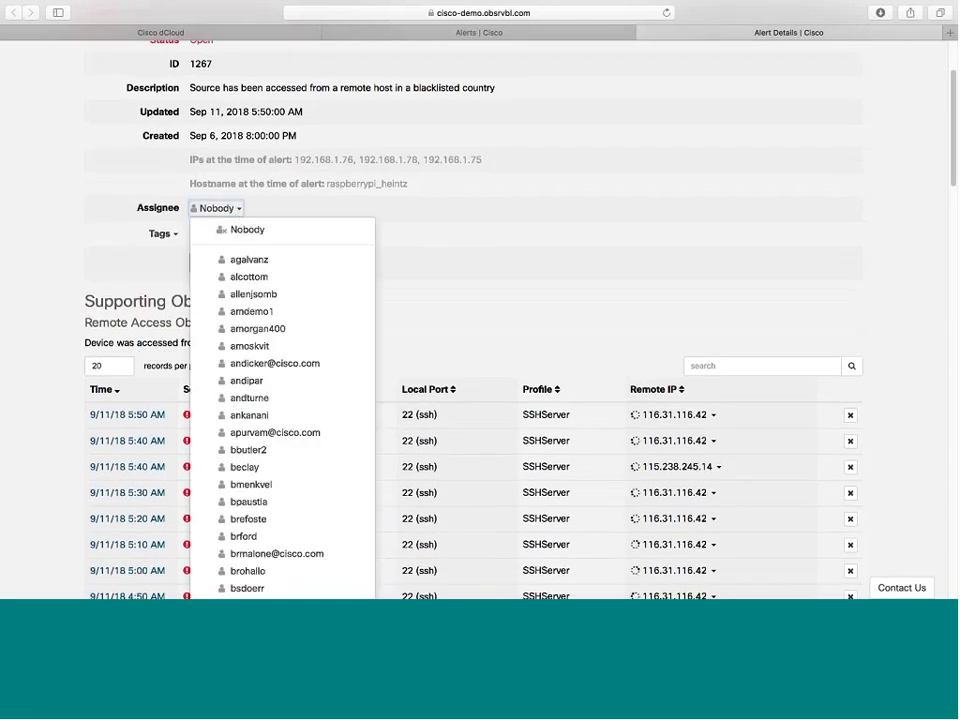
scroll(280, 345, "down", 2)
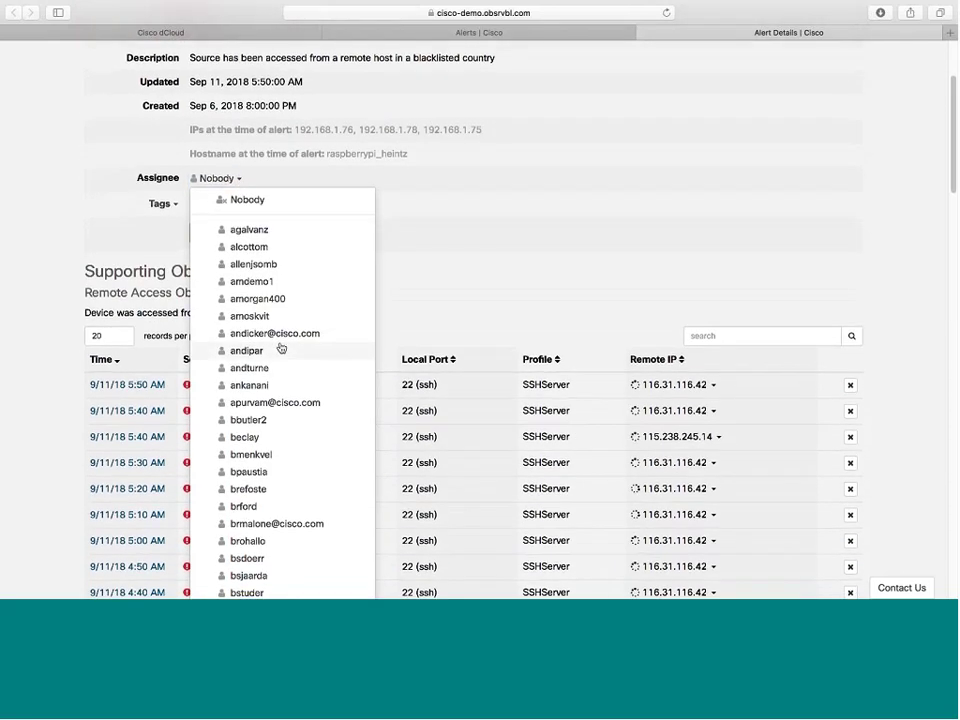
left_click(129, 228)
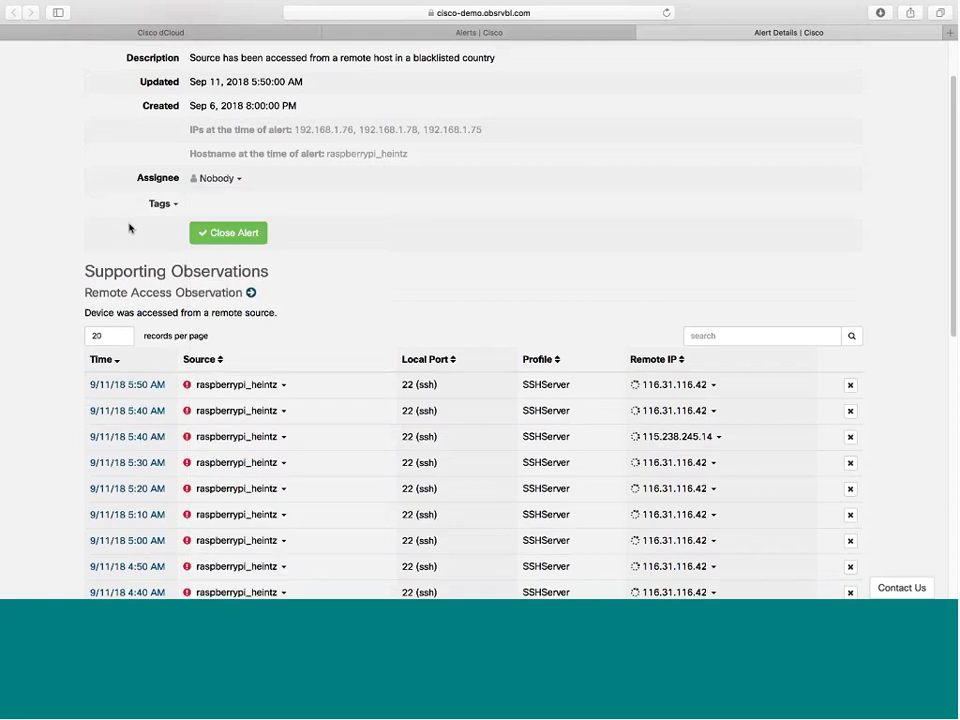
- Open the session traffic behind the 9/11/18 5:50 AM supporting observation and look over the matching sessions
scroll(262, 250, "down", 5)
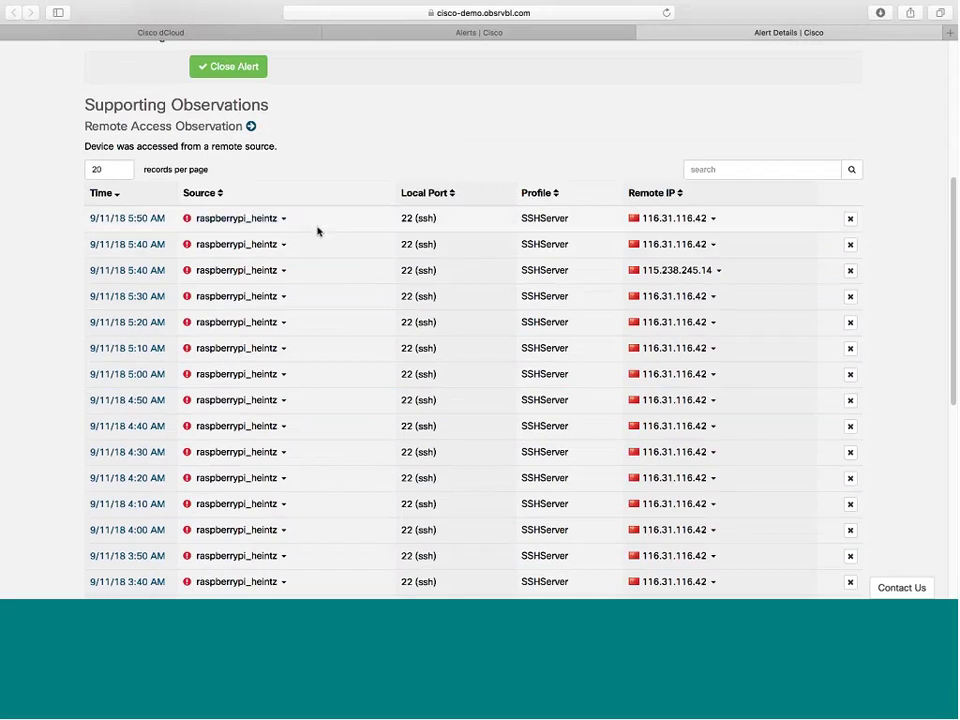
left_click(148, 221)
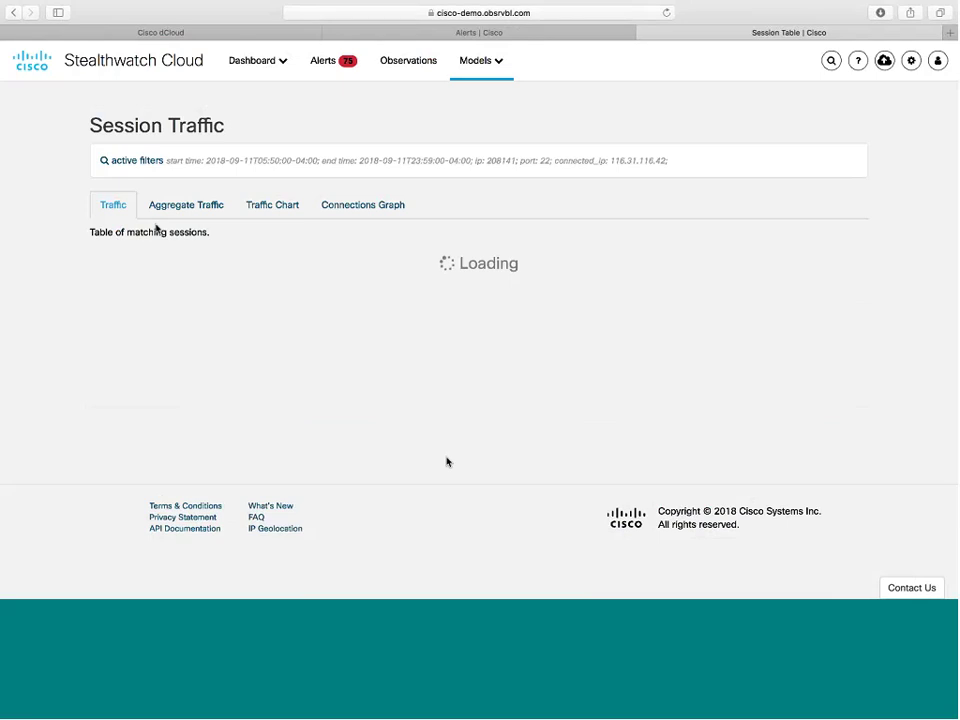
scroll(401, 445, "down", 3)
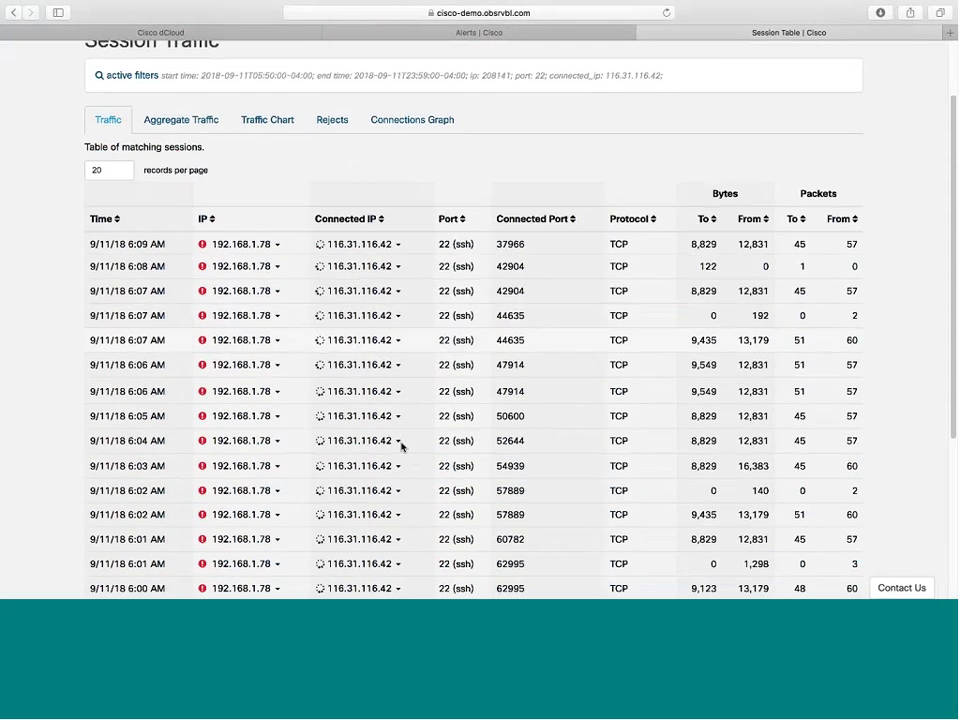
scroll(401, 444, "down", 1)
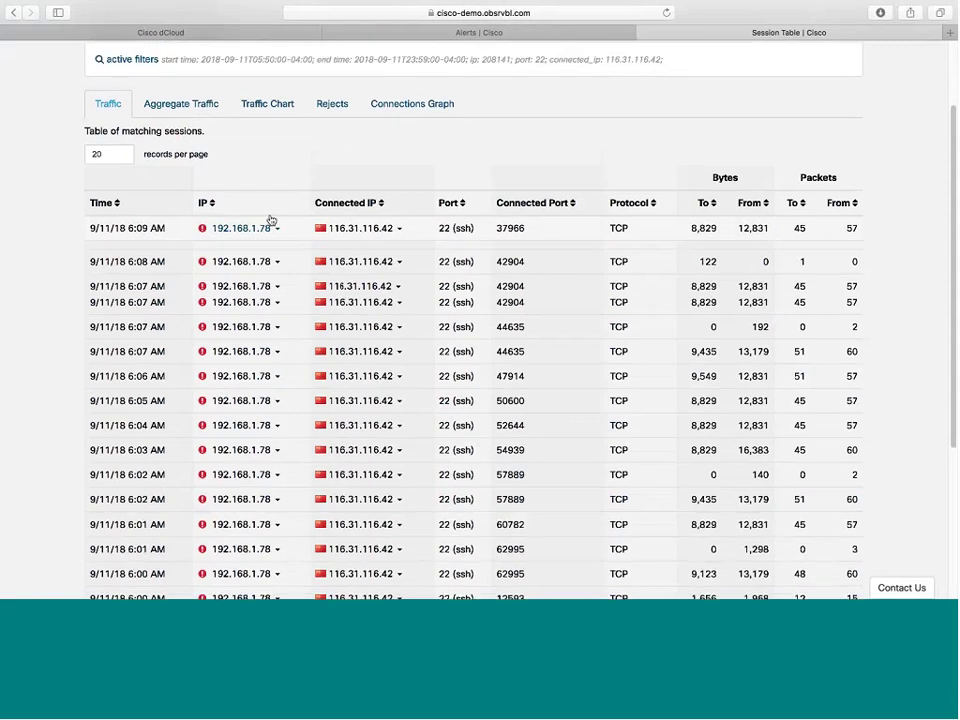
- Open the device summary for source IP 192.168.1.78 in a new browser tab and switch to it
left_click(270, 222)
left_click(262, 282)
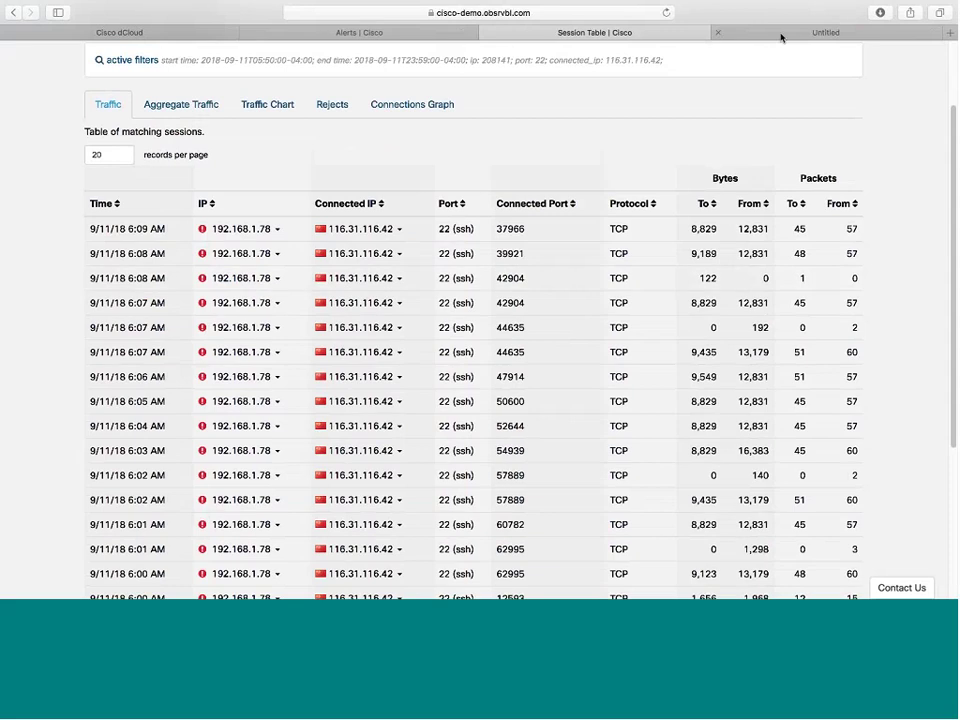
left_click(781, 37)
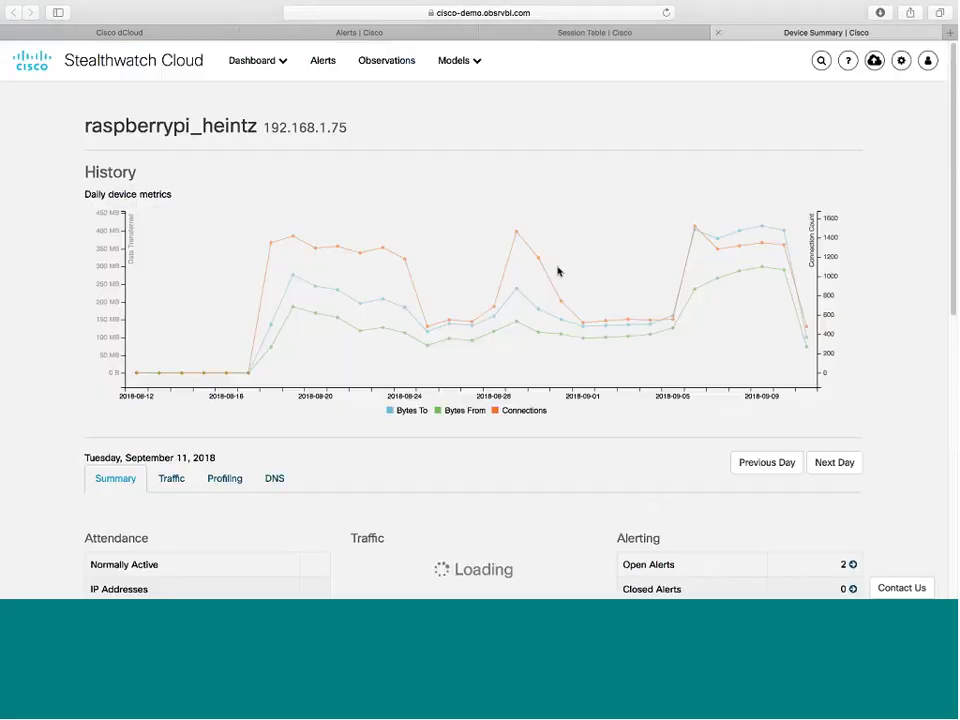
- Examine the device's roles, profiles, traffic and top connections in its daily summary
scroll(437, 392, "down", 5)
scroll(434, 394, "down", 2)
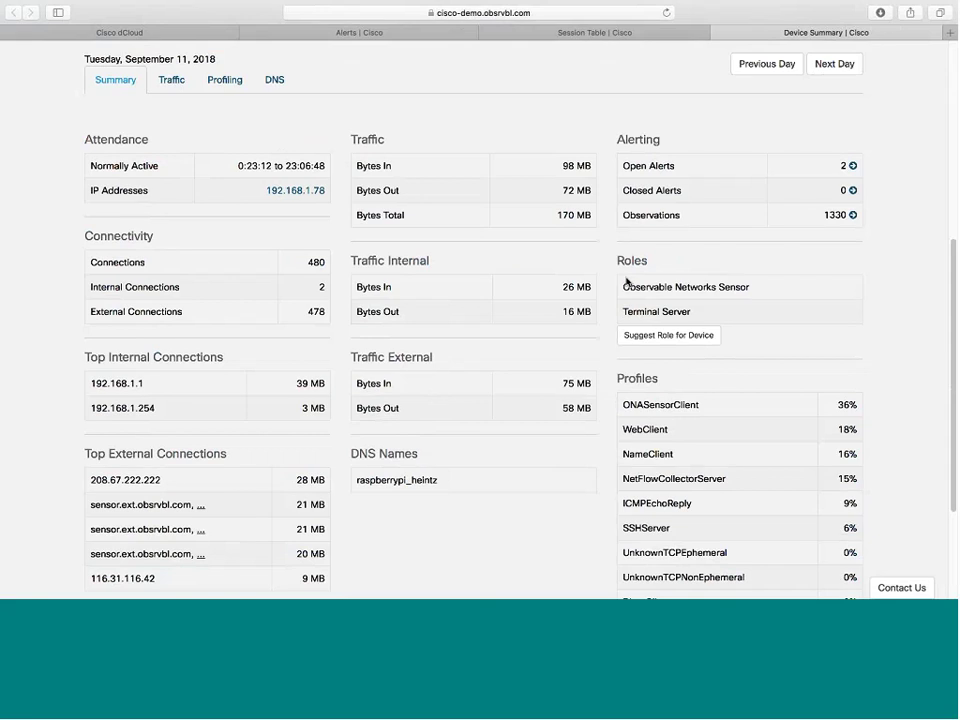
left_click_drag(624, 287, 660, 288)
left_click(680, 290)
scroll(680, 290, "down", 1)
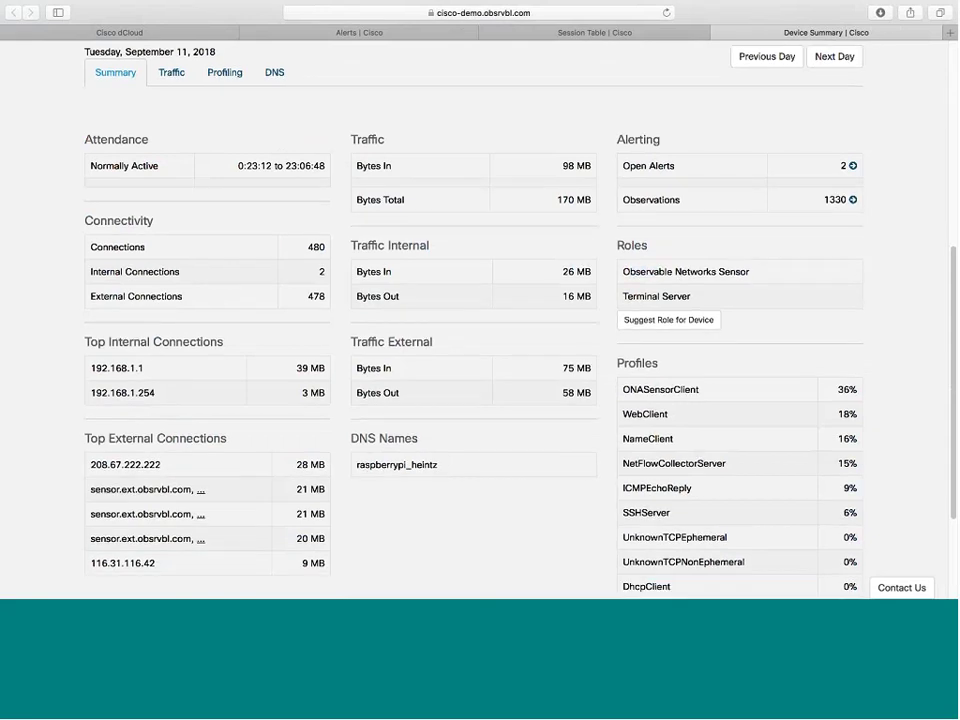
scroll(505, 366, "down", 2)
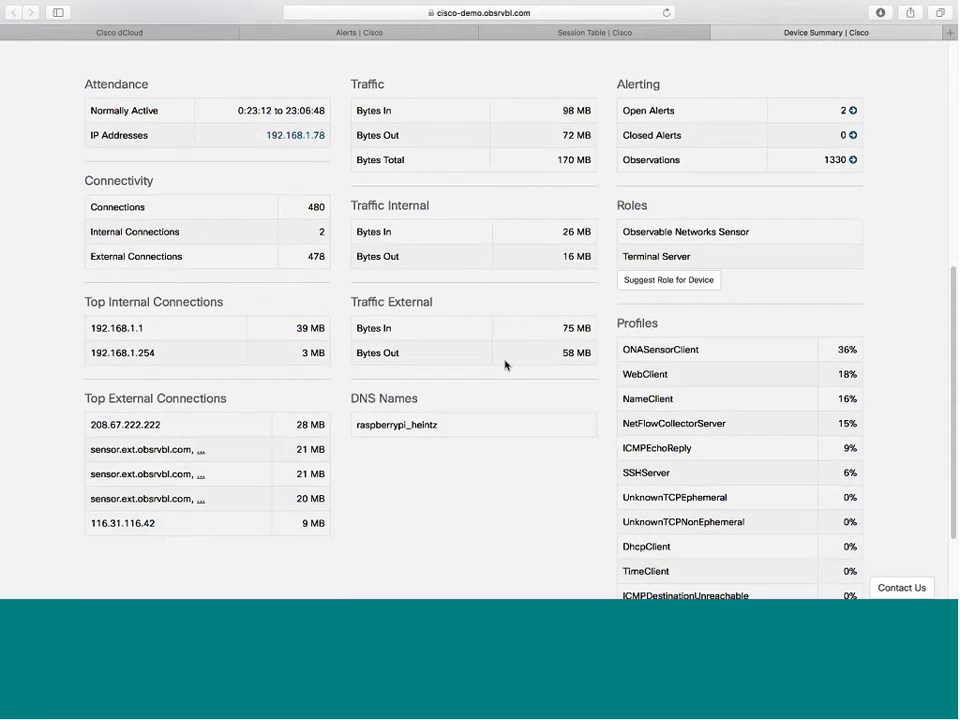
- Check the device's normally active hours and IP address under Attendance
scroll(505, 366, "up", 5)
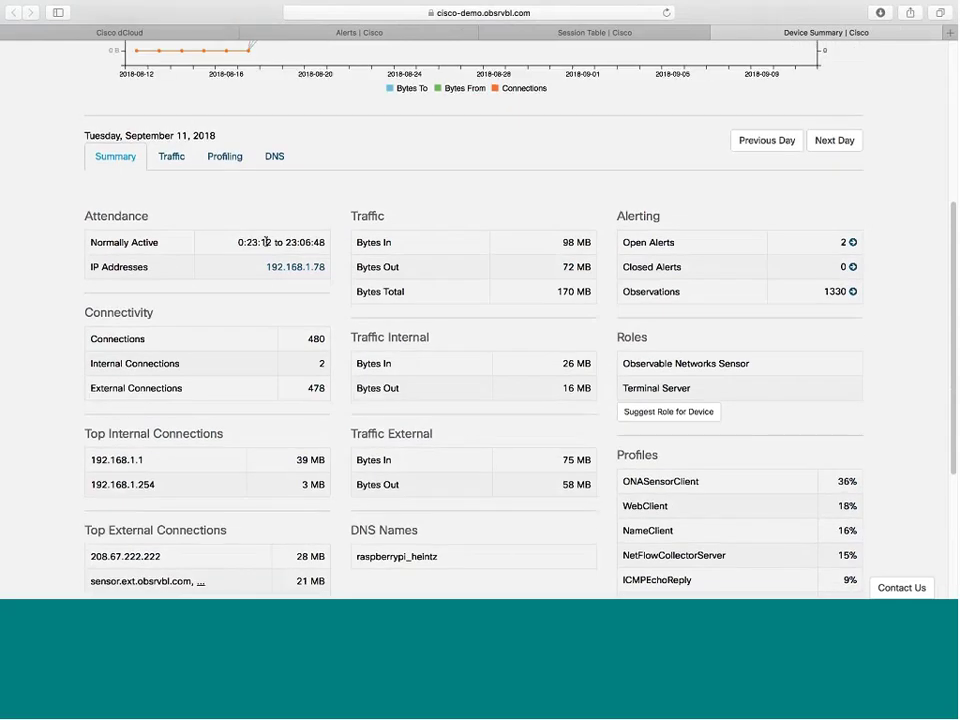
left_click_drag(237, 242, 280, 242)
left_click(280, 242)
scroll(277, 242, "down", 2)
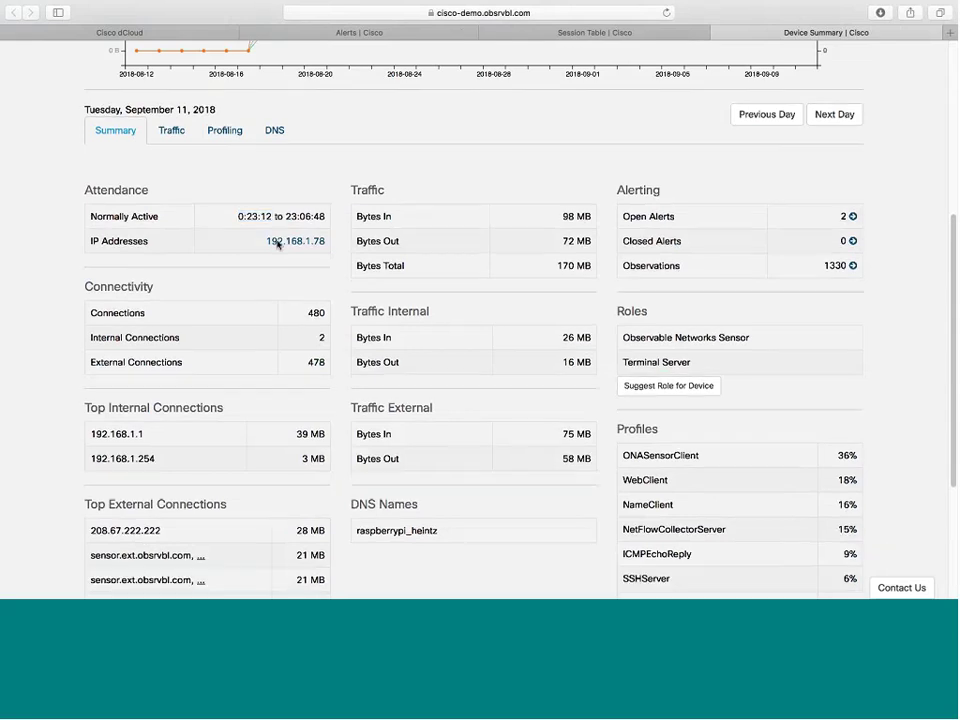
- Look over the device's top internal and external connections, DNS names and daily metrics history
scroll(301, 264, "down", 5)
scroll(301, 264, "down", 4)
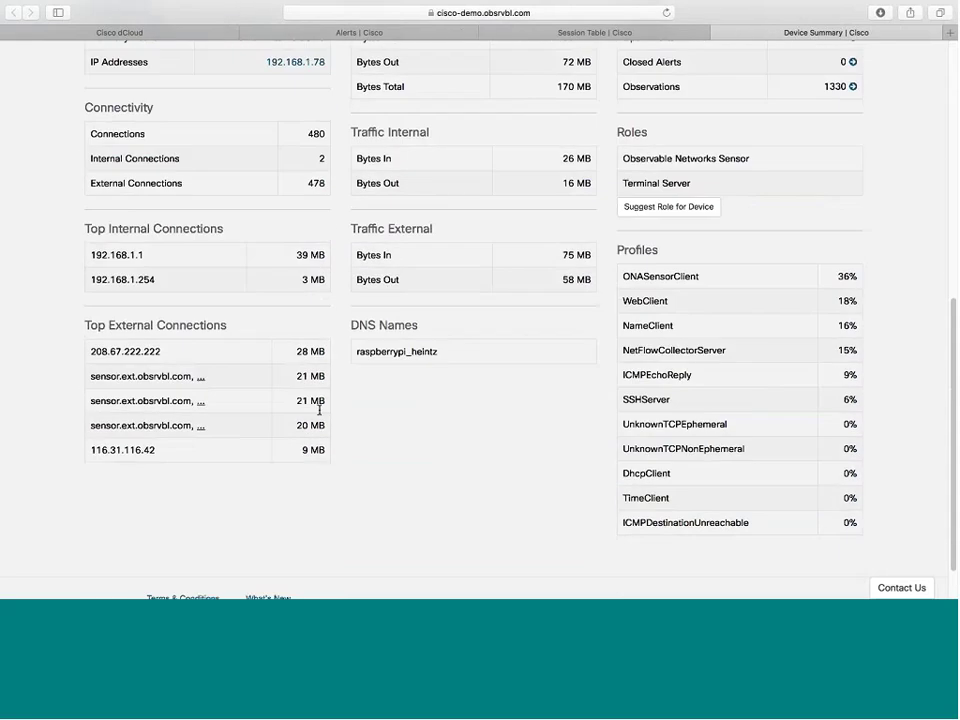
scroll(373, 428, "up", 10)
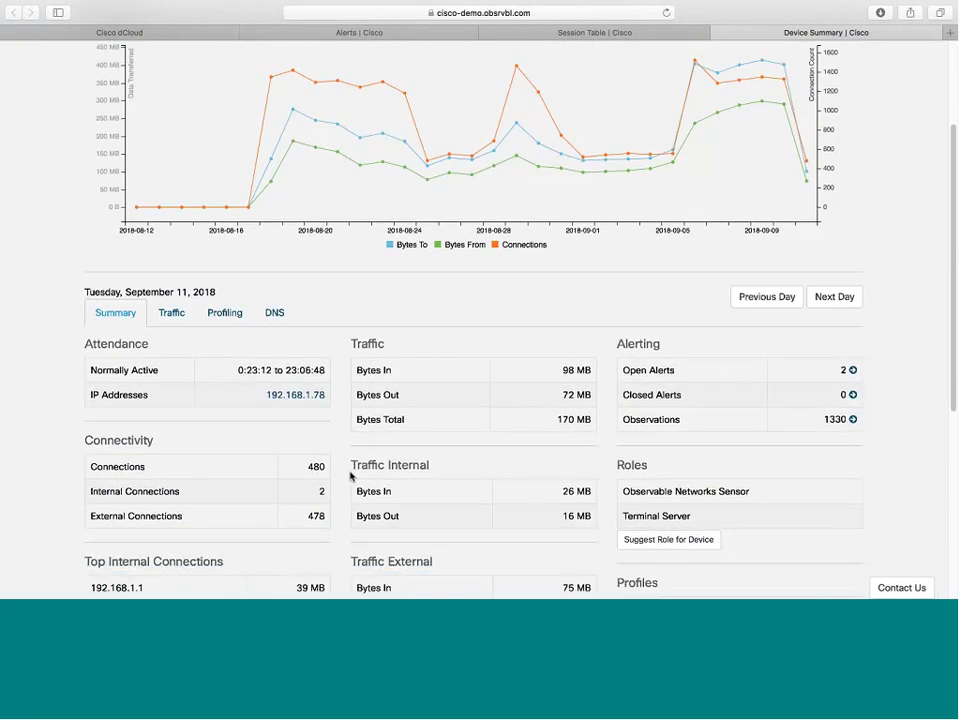
scroll(504, 101, "up", 2)
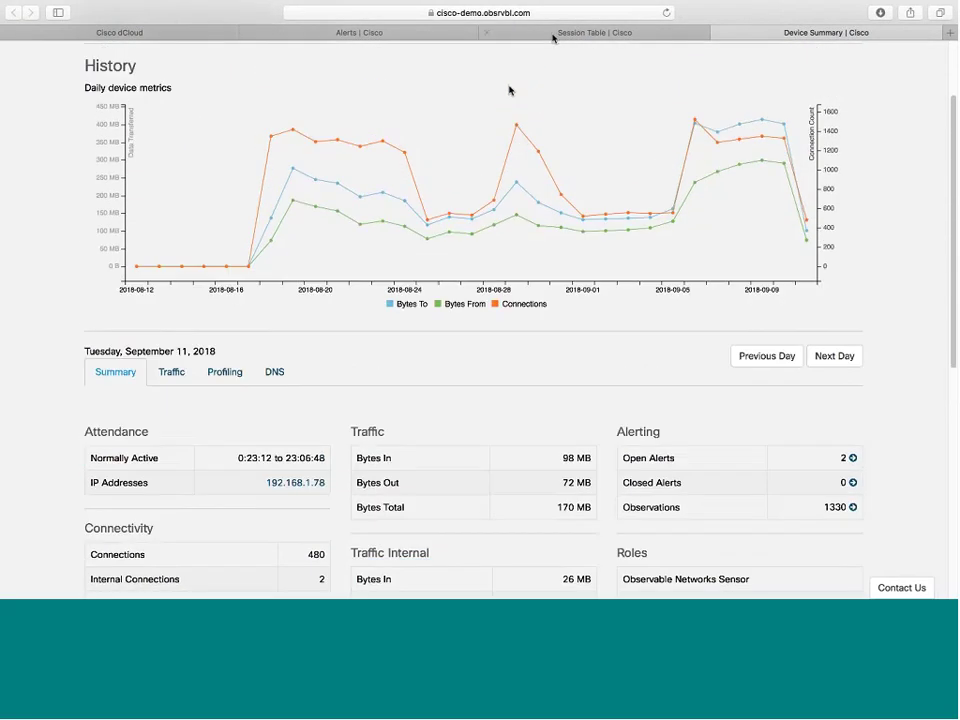
- Return to the session table and review the SSH sessions between 192.168.1.78 and 116.31.116.42
left_click(540, 32)
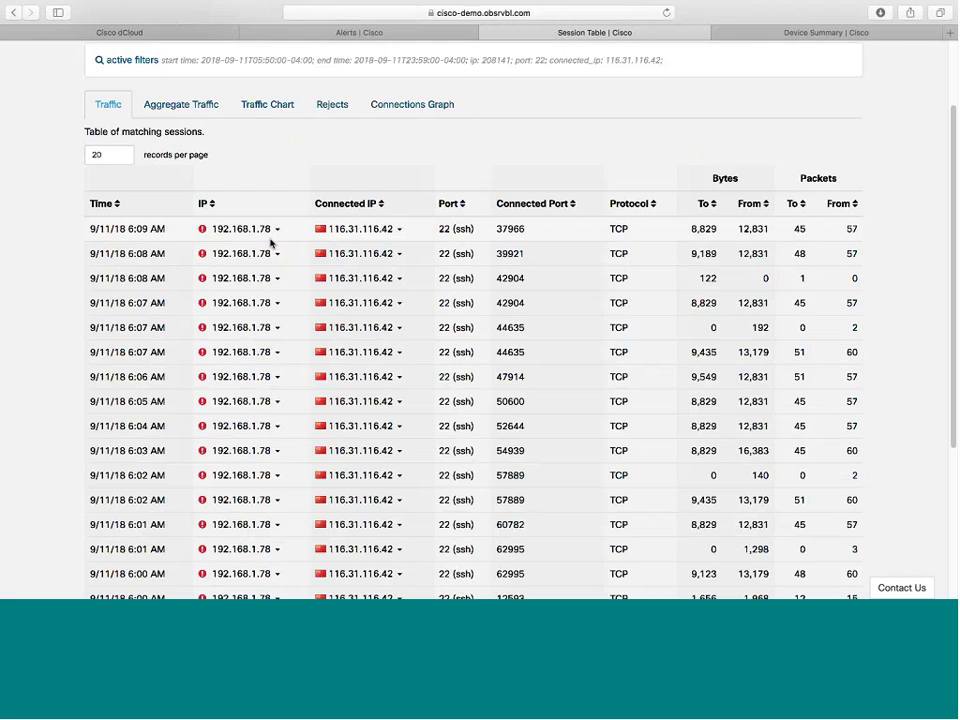
mouse_move(407, 243)
scroll(395, 240, "up", 1)
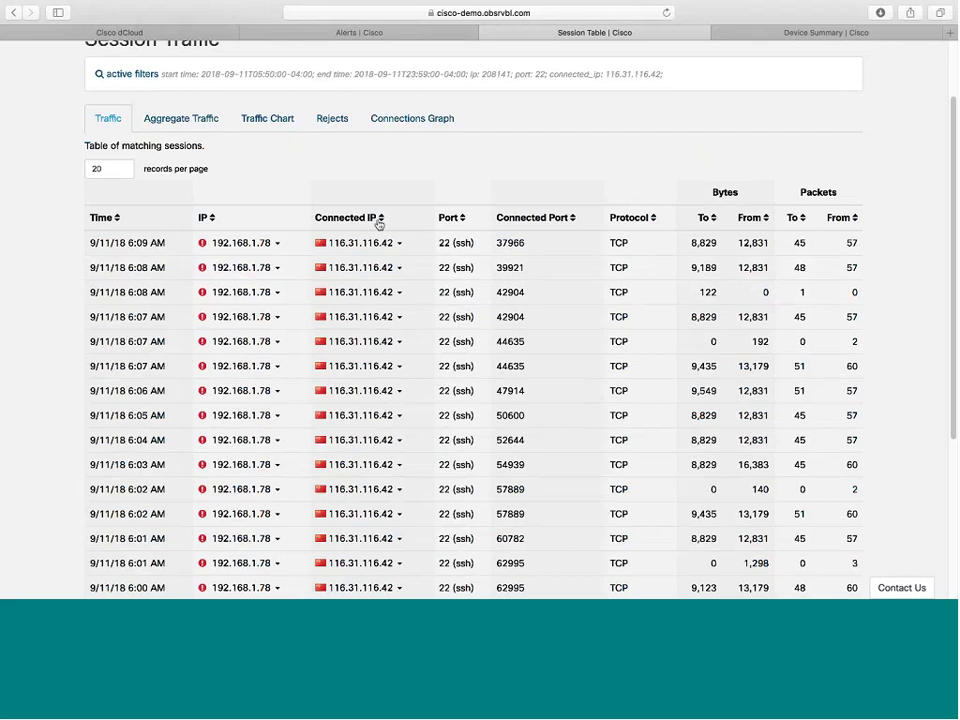
scroll(412, 270, "up", 1)
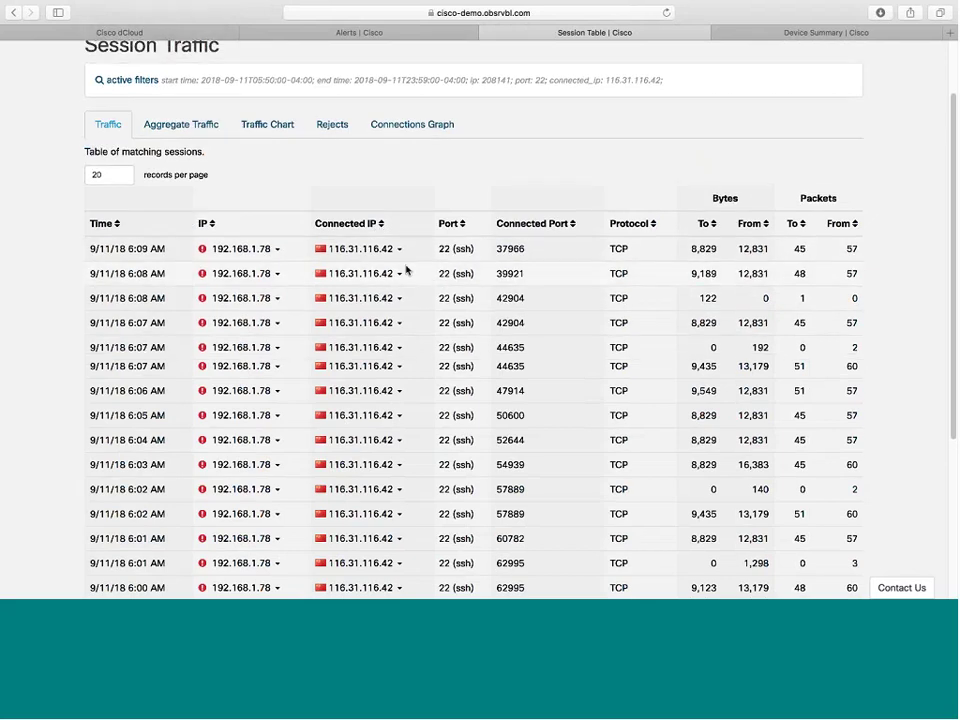
scroll(406, 270, "up", 2)
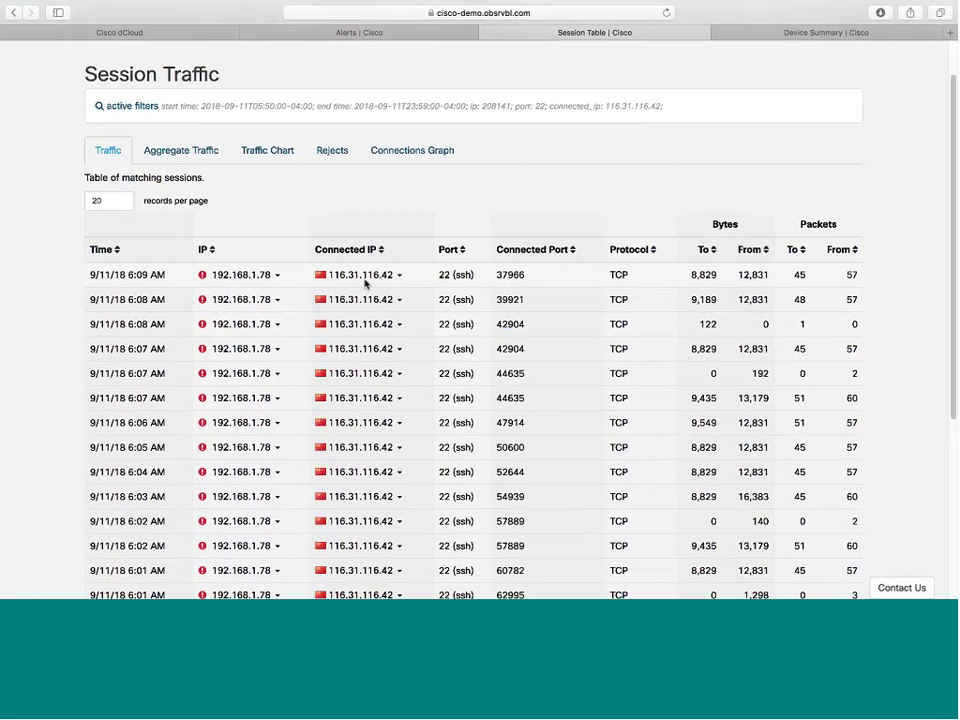
- Look up connected IP 116.31.116.42 from the 6:09 AM session in Cisco Umbrella and switch to its browser tab
mouse_move(345, 279)
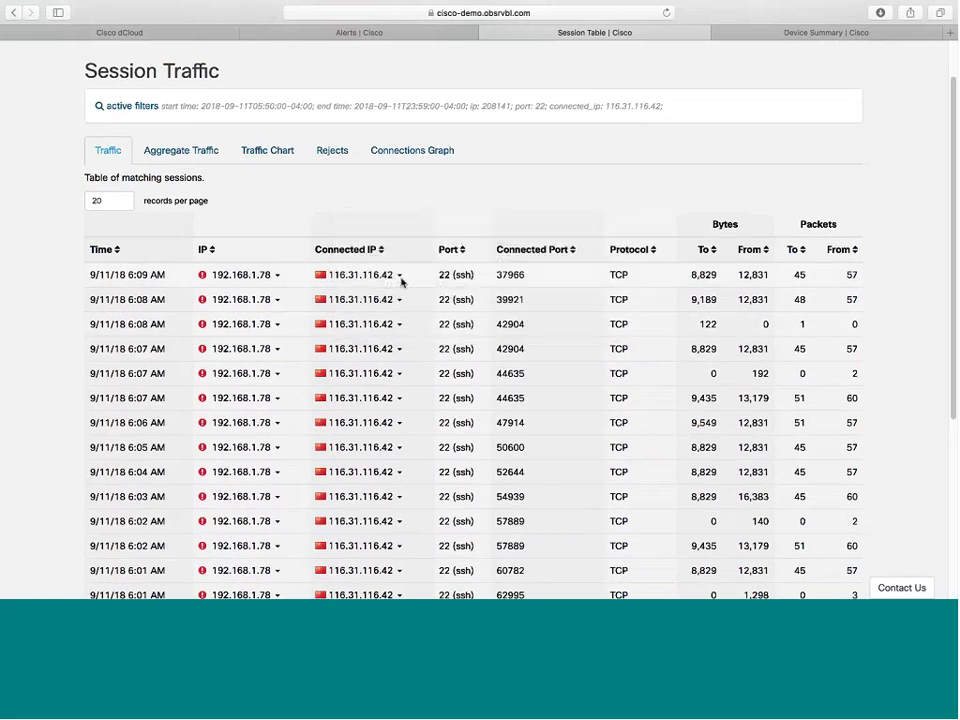
left_click(399, 277)
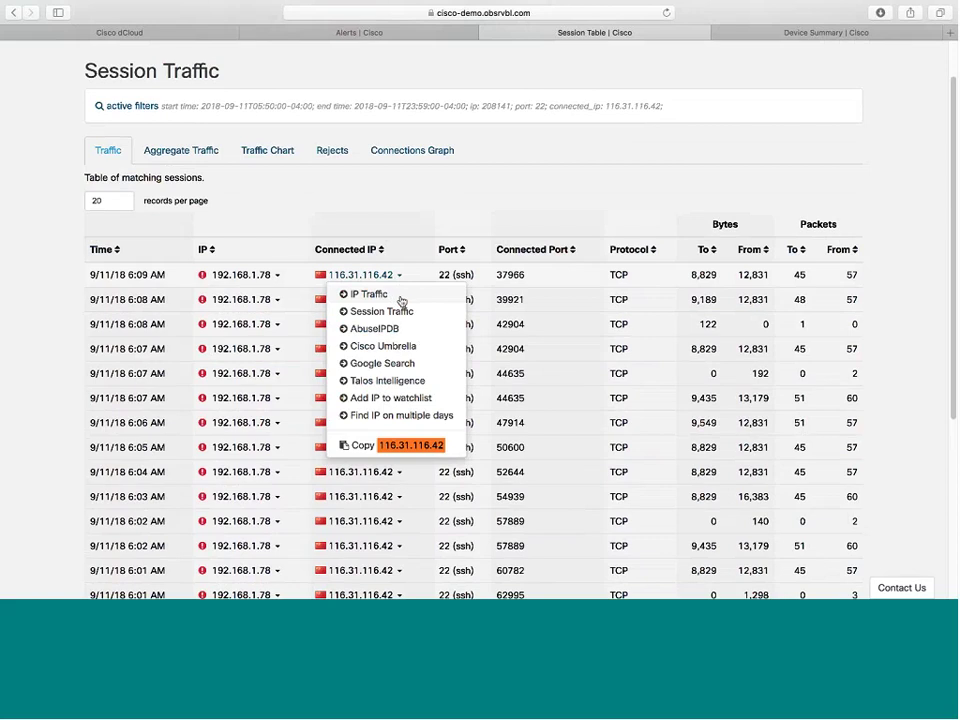
left_click(408, 345)
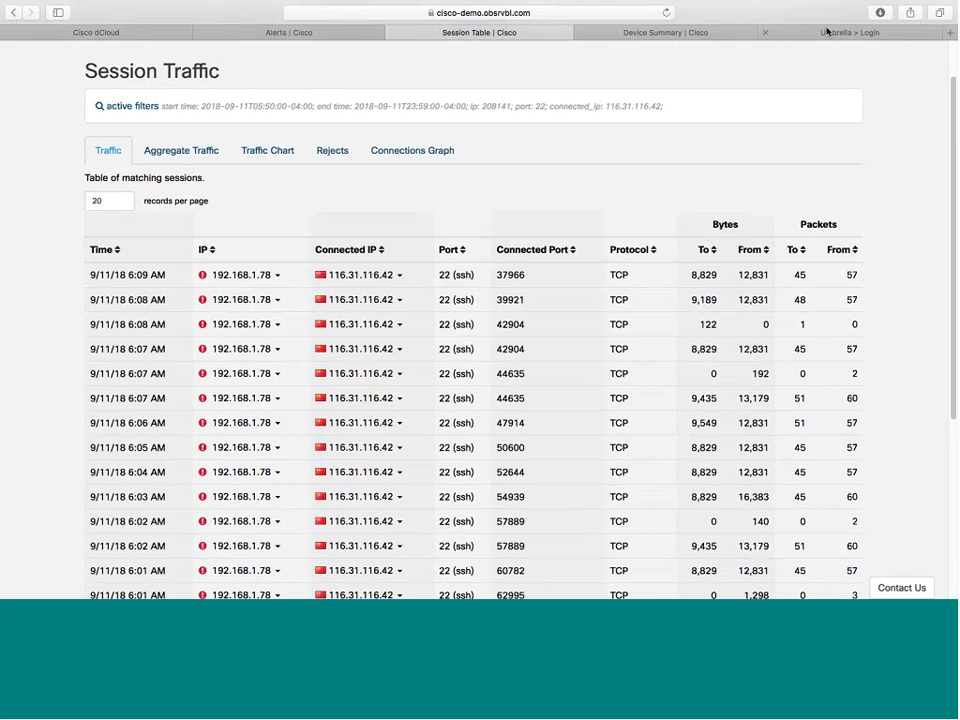
left_click(826, 32)
- Log in to Cisco Umbrella with the prefilled credentials and enter the two-step verification security code
left_click(456, 302)
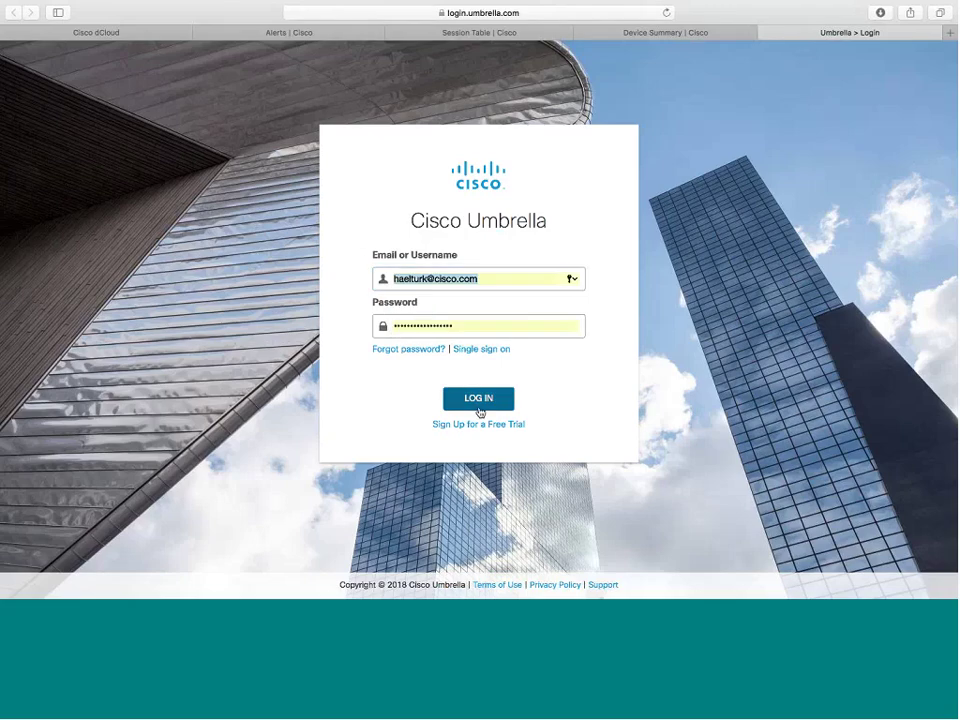
left_click(479, 405)
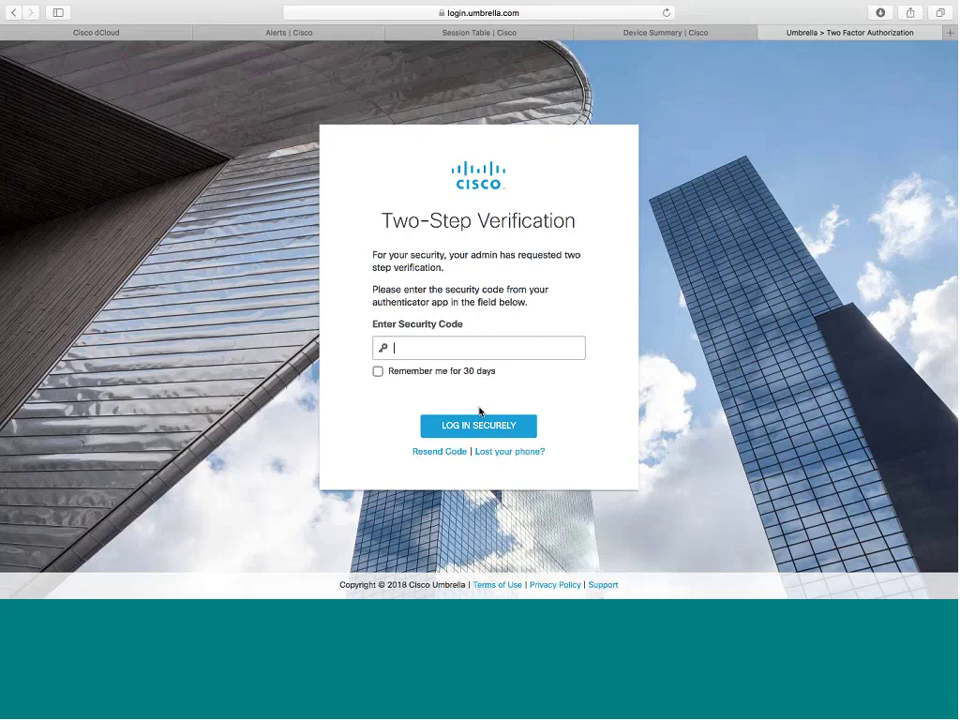
key("super+v")
key("Return")
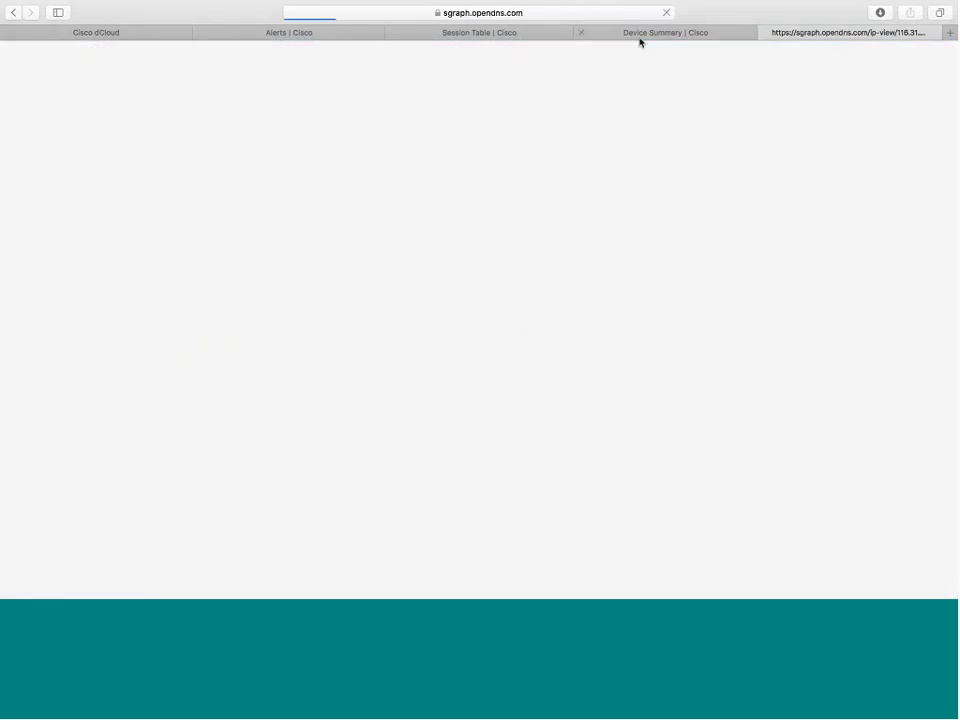
- Open the AS 4134 details from the Umbrella Investigate results for 116.31.116.42
left_click(526, 36)
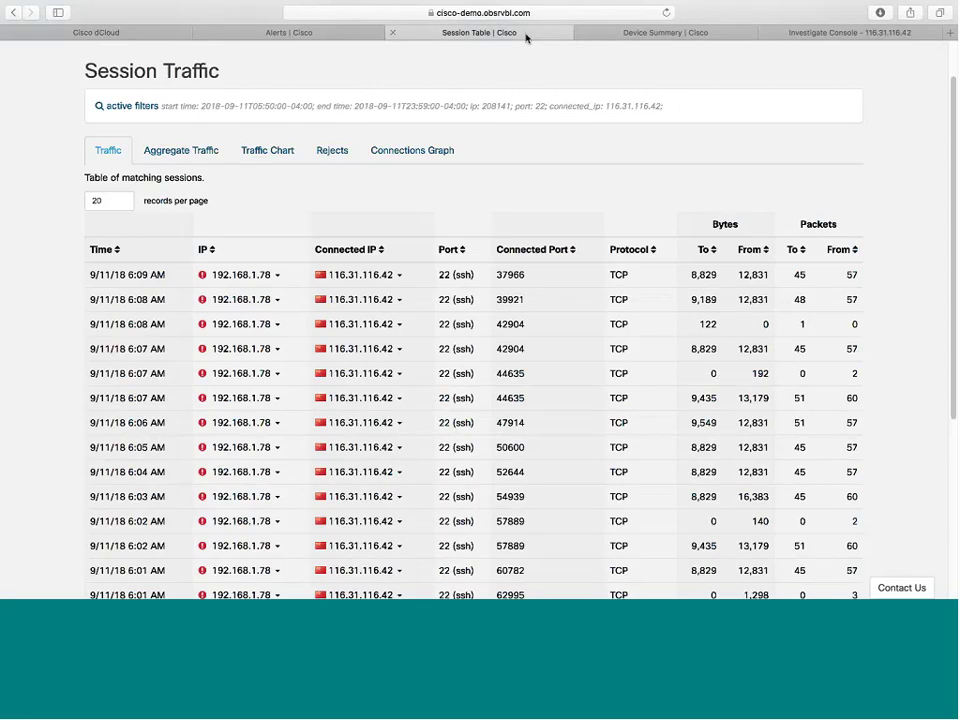
left_click(838, 33)
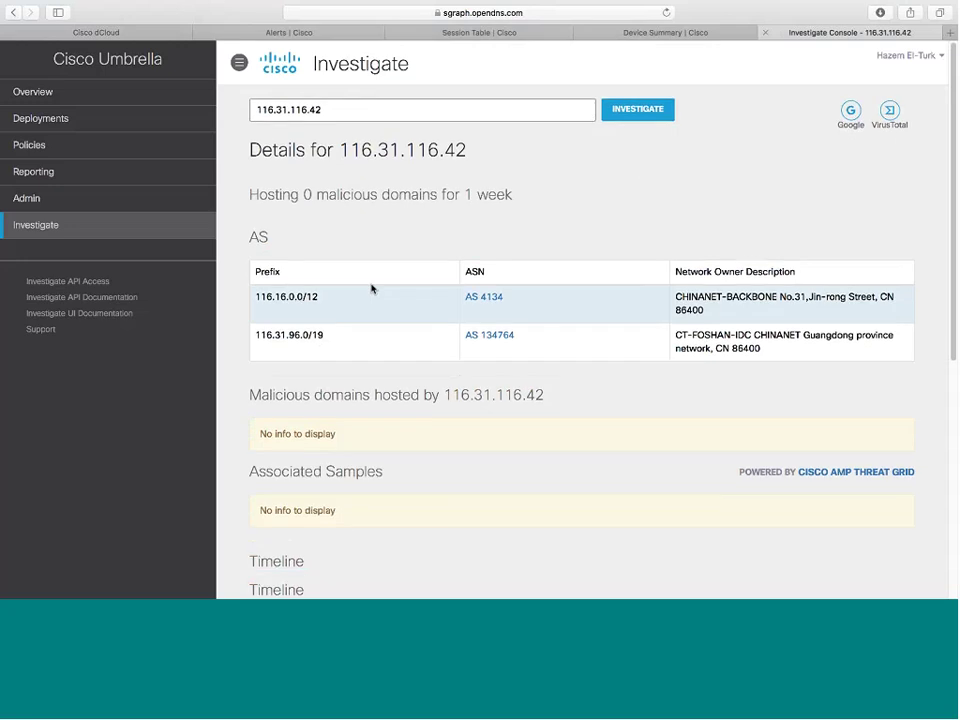
left_click(484, 297)
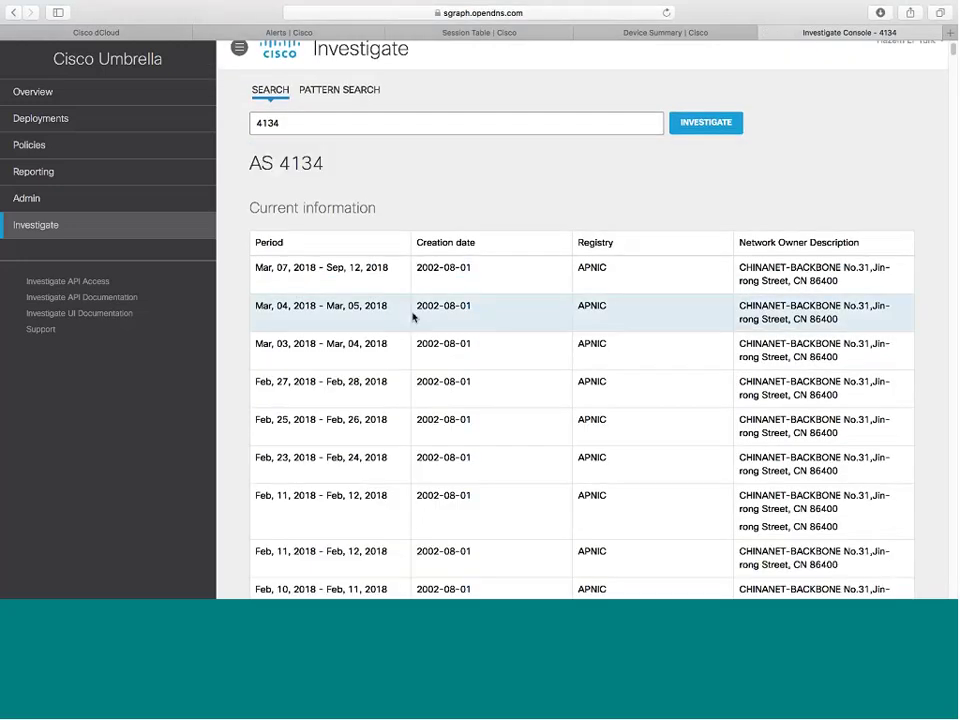
- Examine the current information for AS 4134 and its routes' prefixes, countries and suspicious activity in the past week
scroll(465, 265, "down", 1)
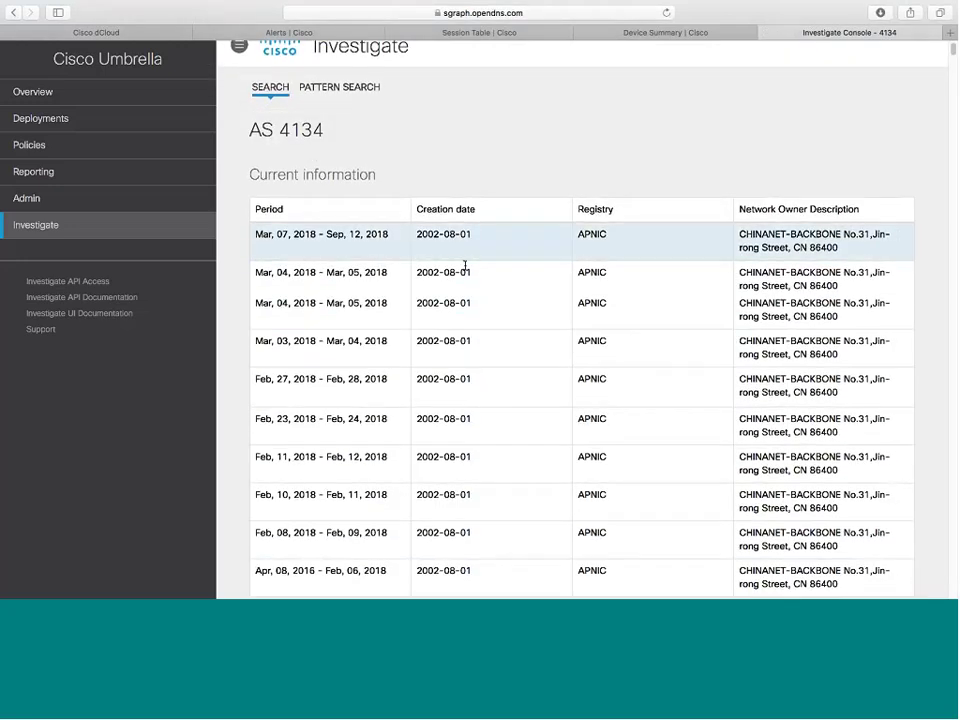
scroll(465, 265, "down", 3)
scroll(465, 268, "down", 10)
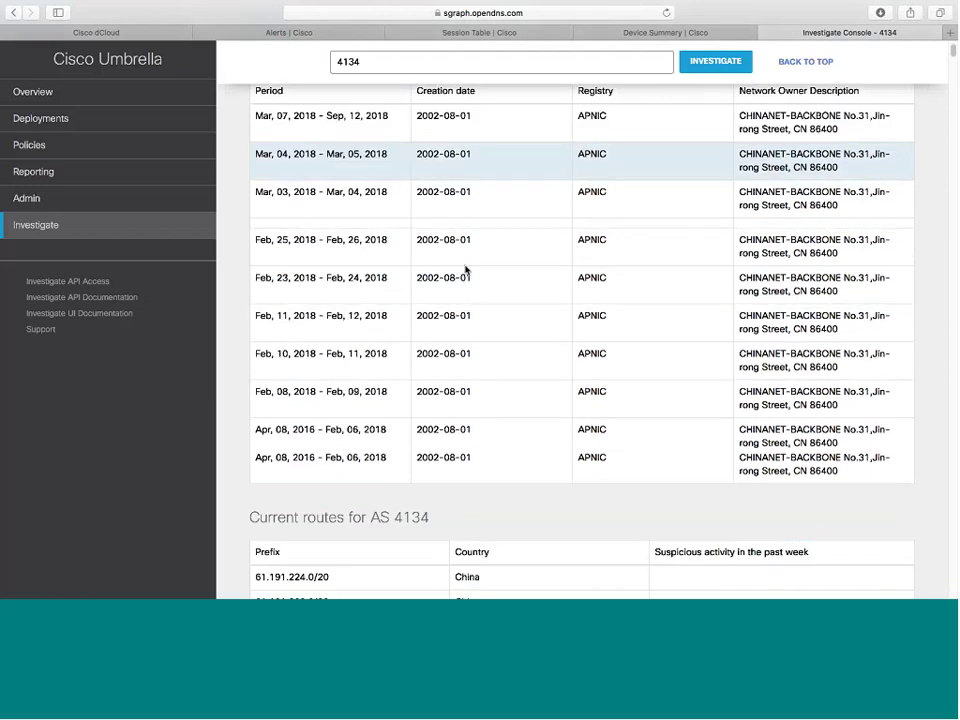
scroll(465, 268, "down", 10)
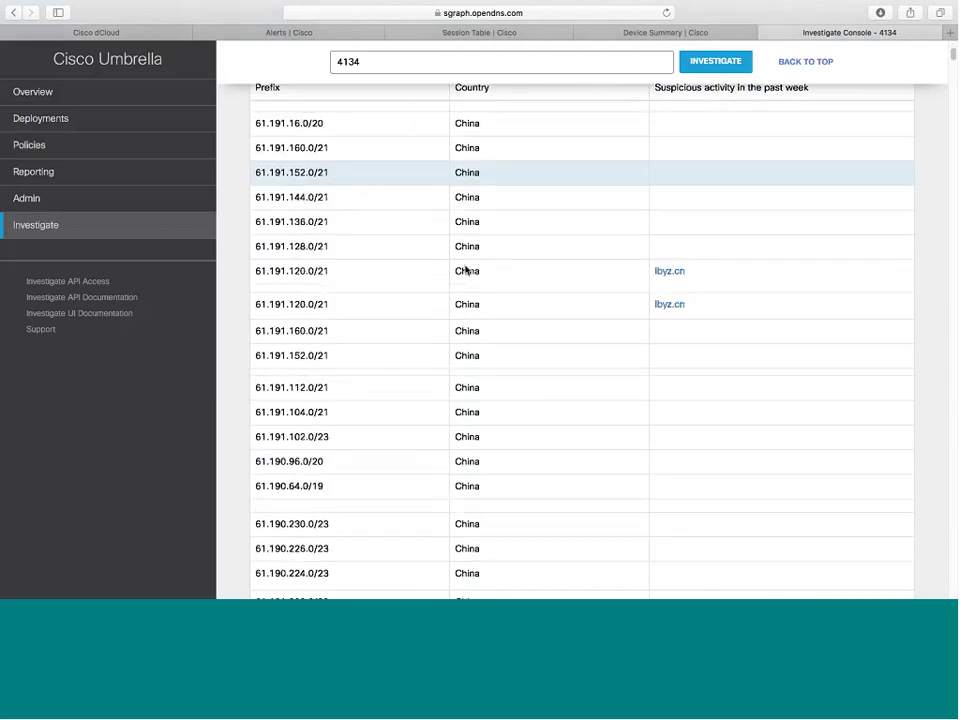
scroll(465, 266, "down", 10)
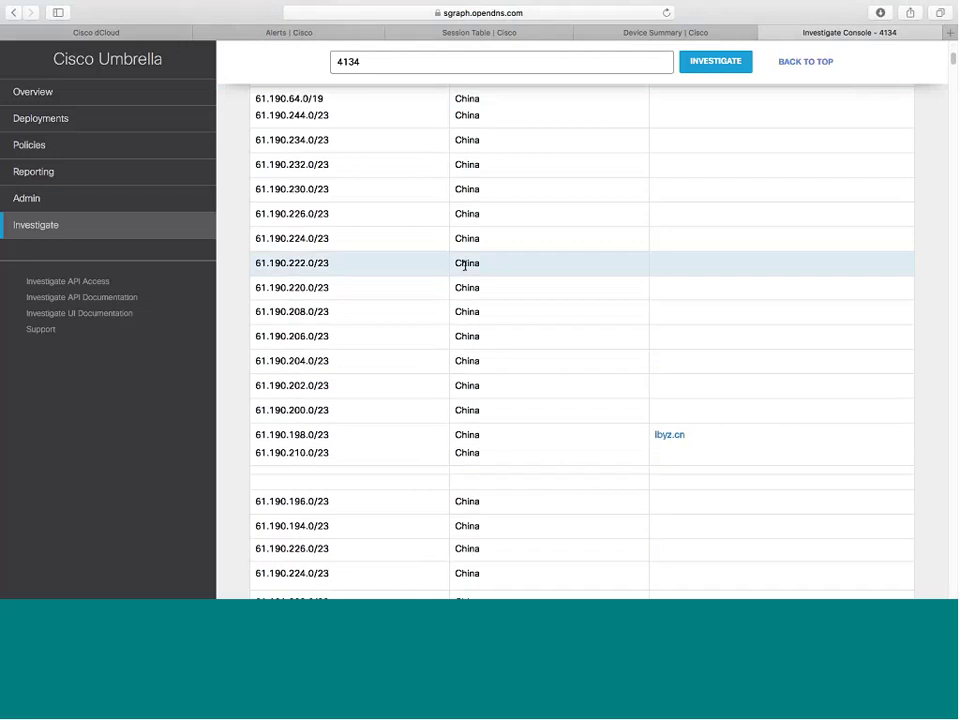
scroll(465, 268, "down", 10)
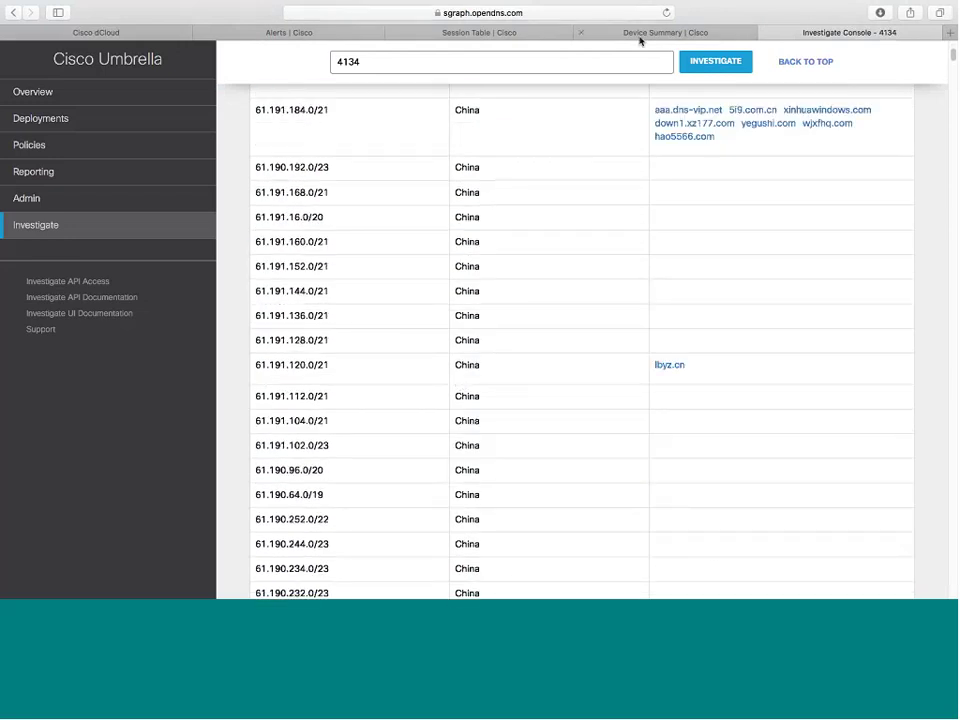
scroll(557, 221, "up", 5)
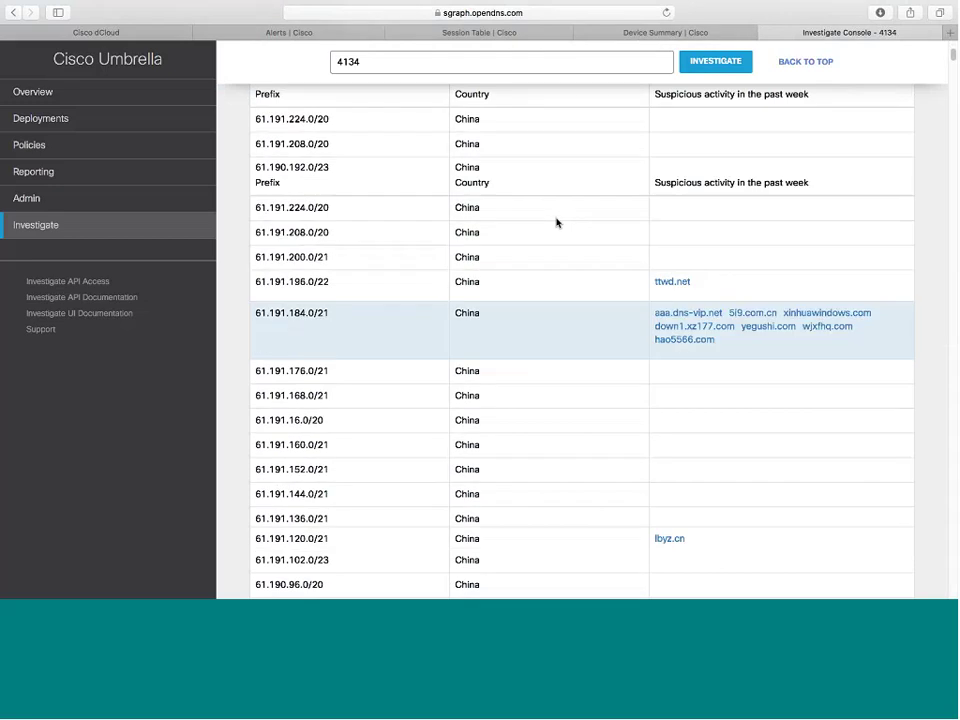
scroll(508, 249, "down", 1)
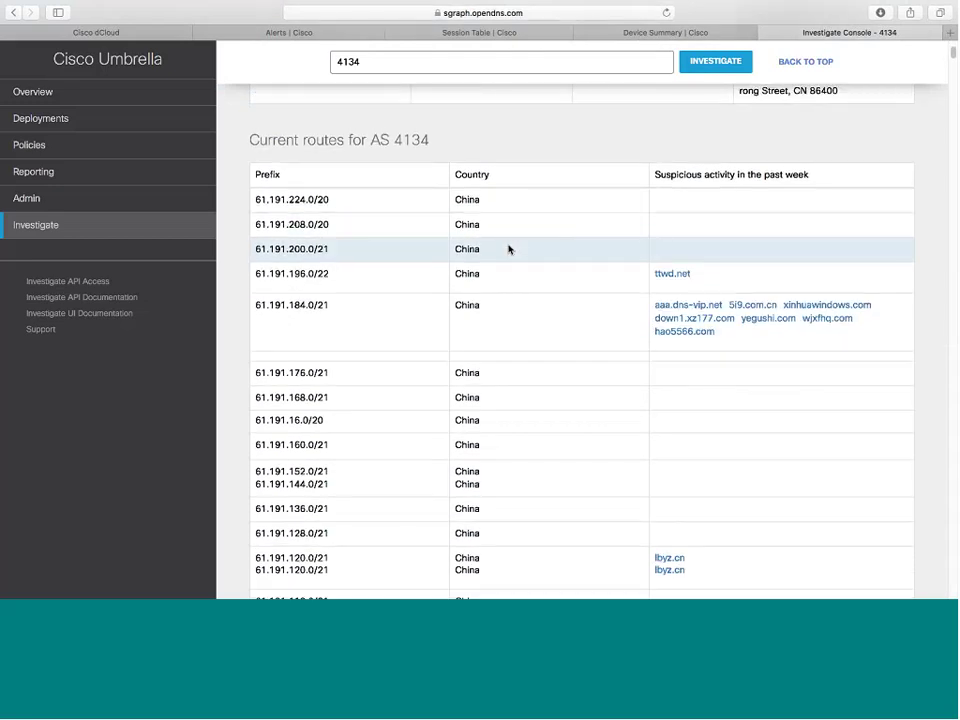
- Return to the session table, look up connected IP 116.31.116.42 in Talos Intelligence and switch to its browser tab
left_click(536, 36)
left_click(399, 276)
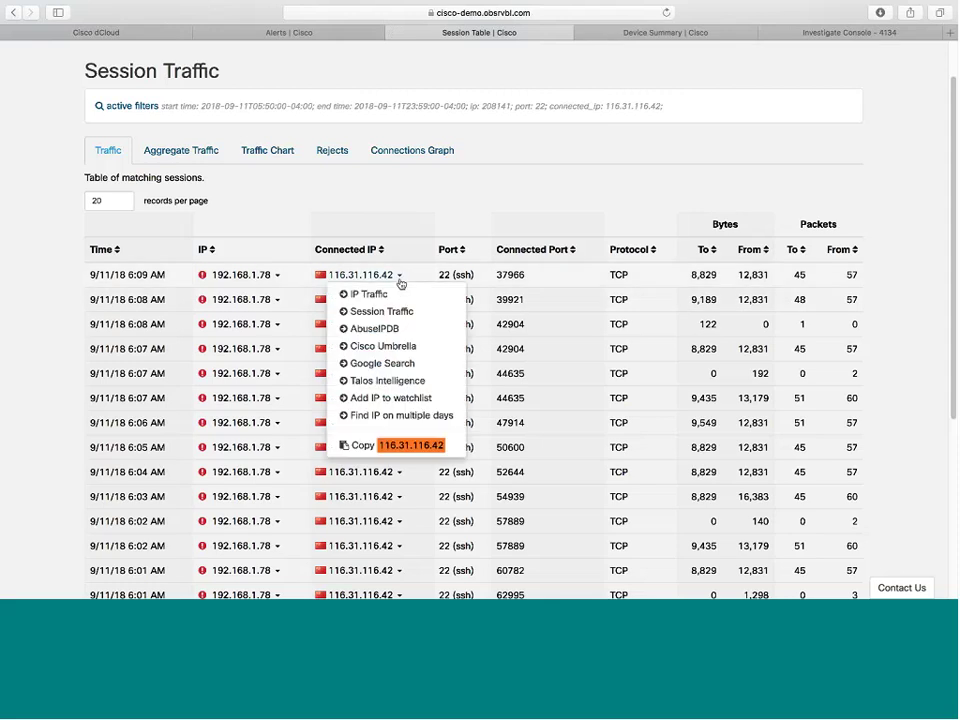
left_click(408, 383)
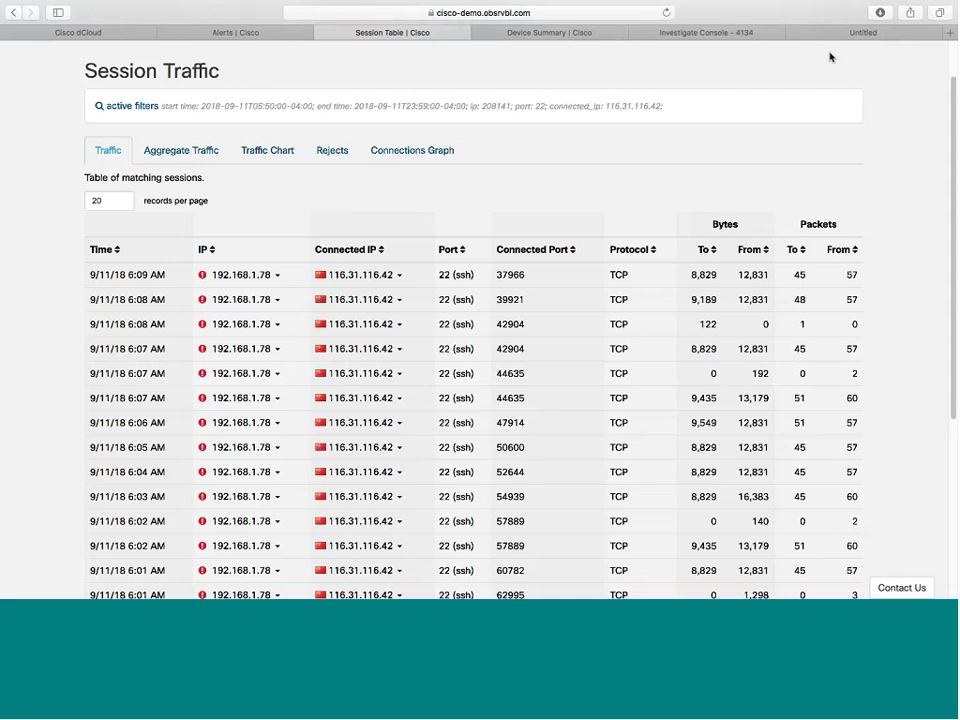
left_click(848, 32)
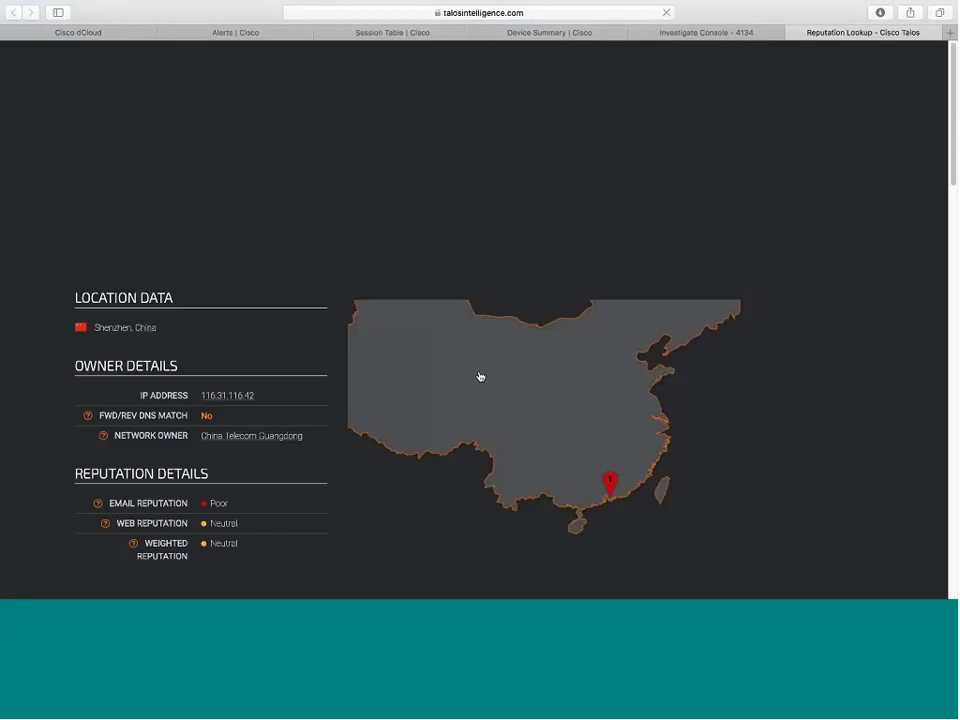
- Review the location, owner, reputation and blacklist details for 116.31.116.42 in the Talos reputation lookup
scroll(346, 391, "down", 3)
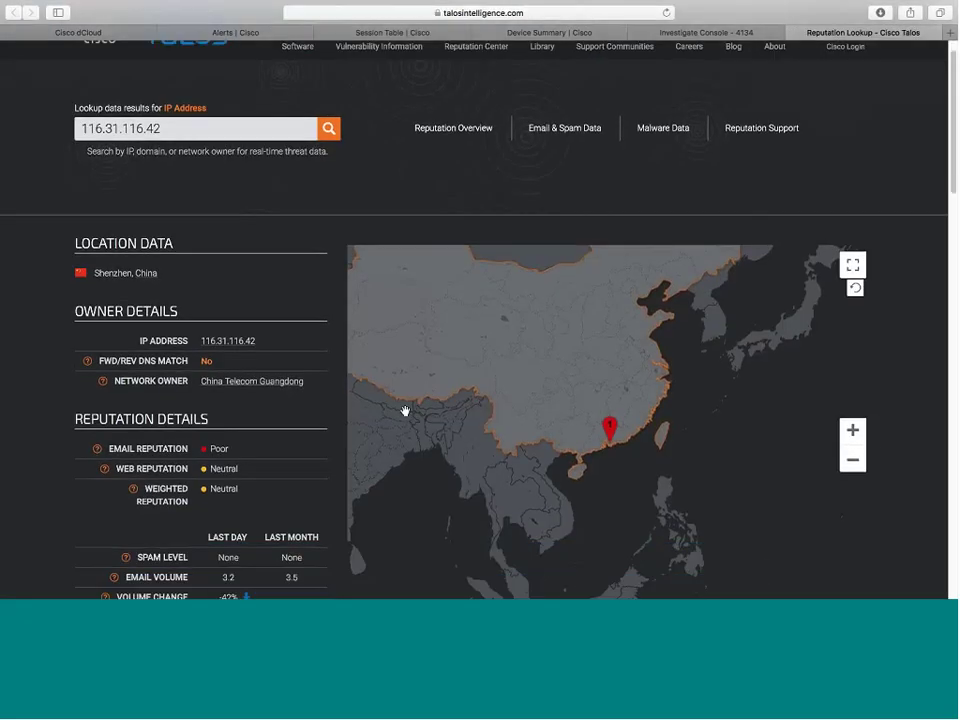
scroll(346, 391, "down", 2)
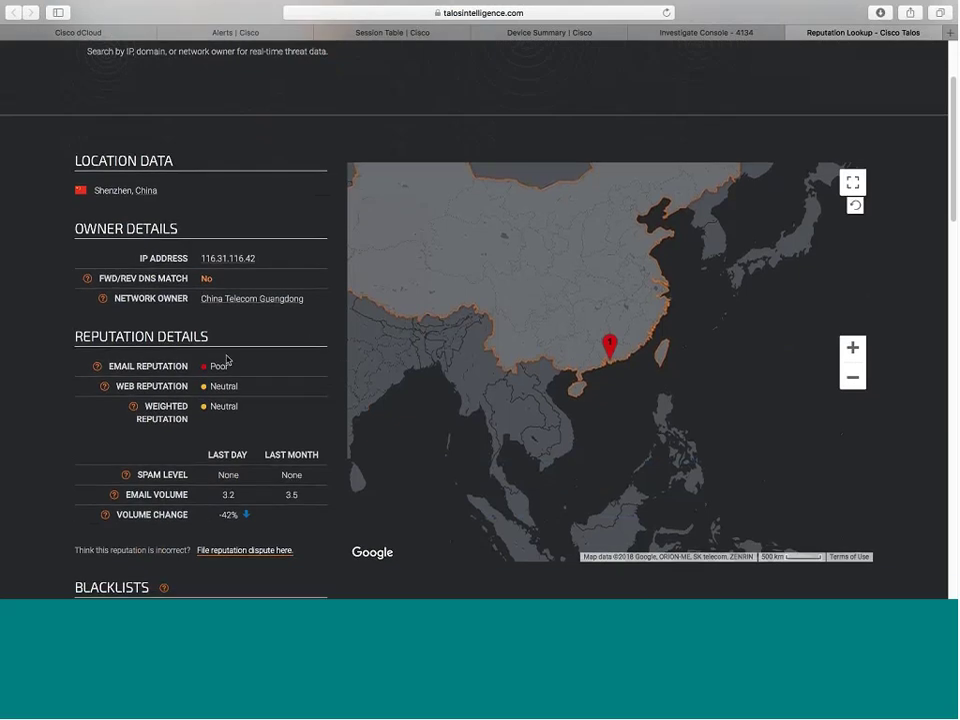
scroll(230, 330, "down", 2)
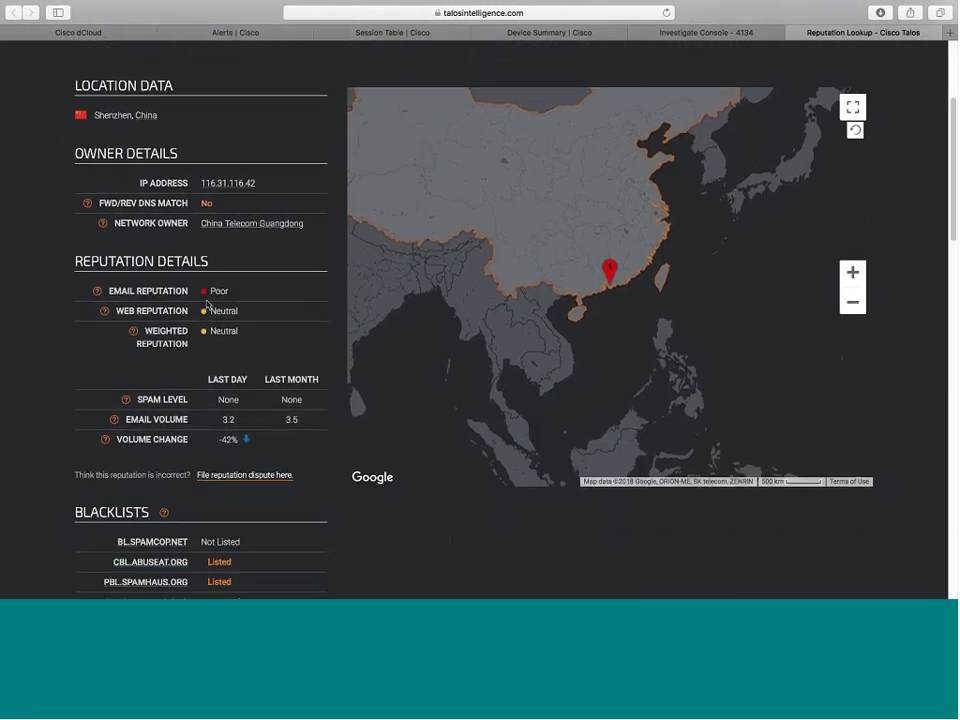
scroll(282, 313, "down", 3)
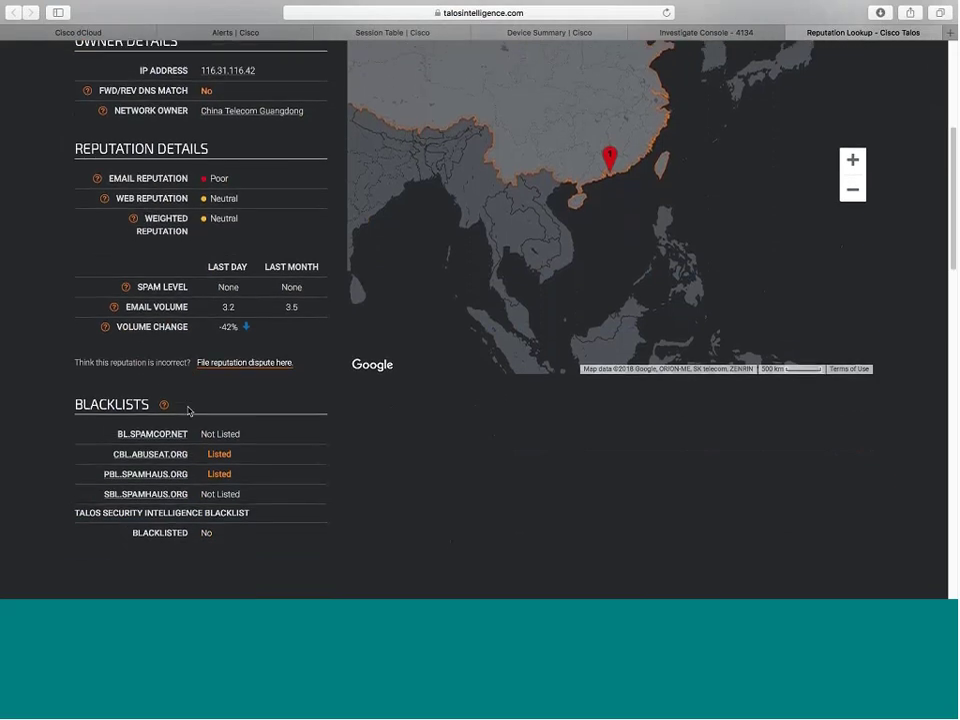
scroll(567, 340, "up", 5)
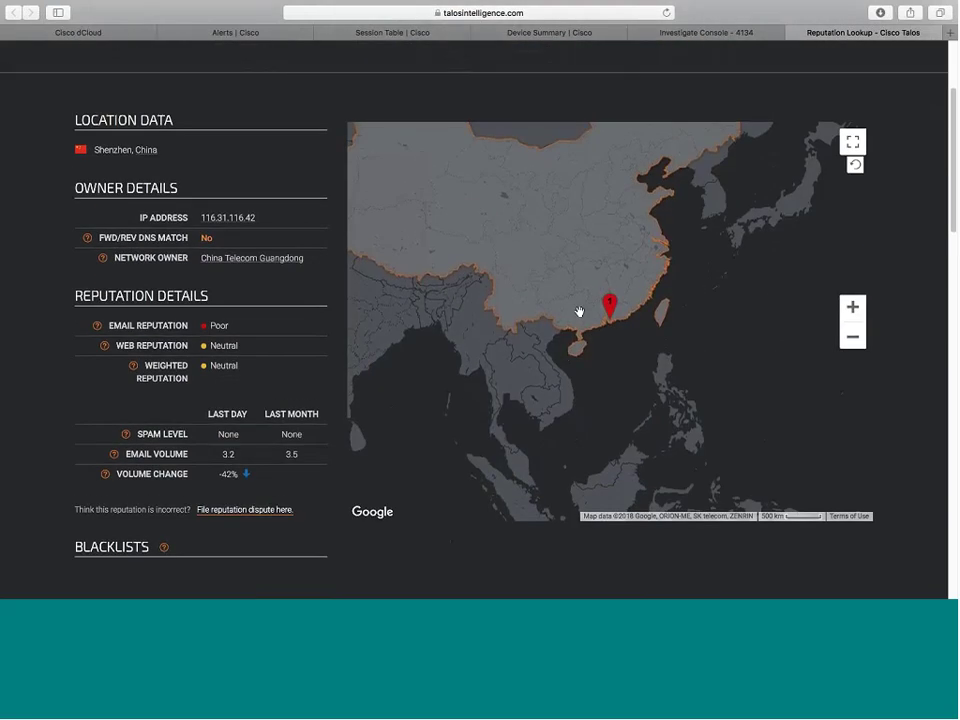
scroll(579, 312, "up", 2)
scroll(579, 381, "up", 3)
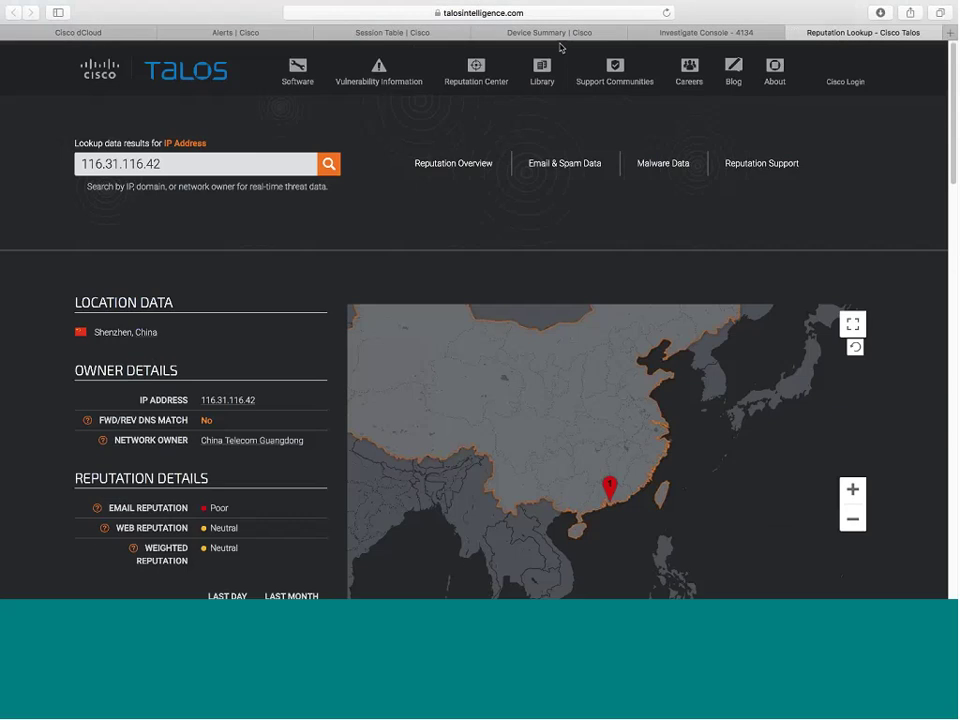
- Revisit the device summary's daily metrics, and return to the beginning of the Session Traffic page
left_click(559, 35)
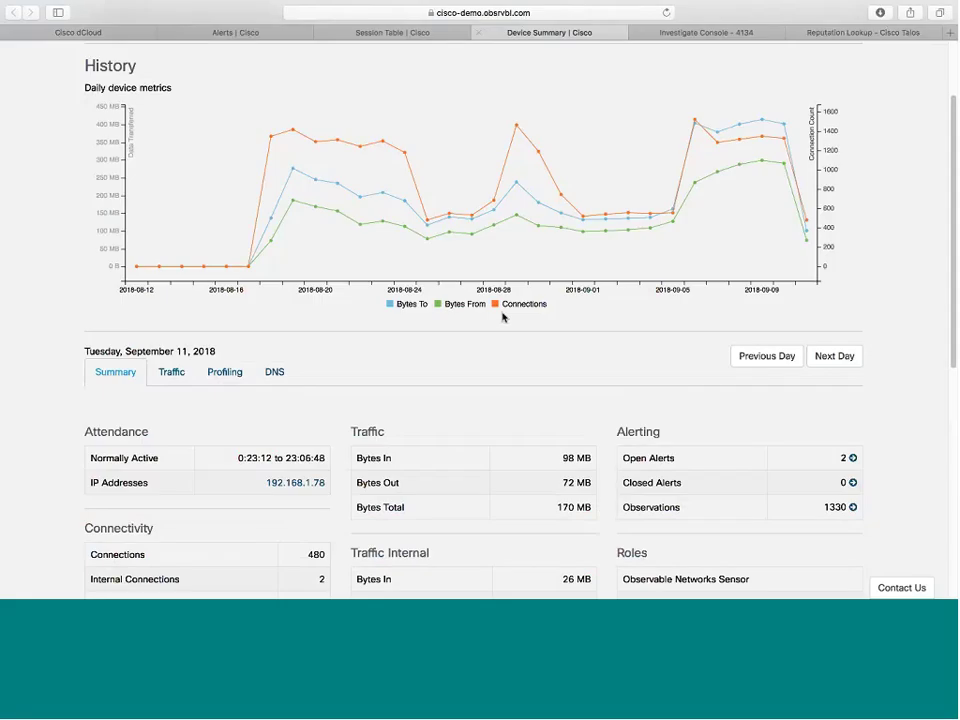
left_click(428, 33)
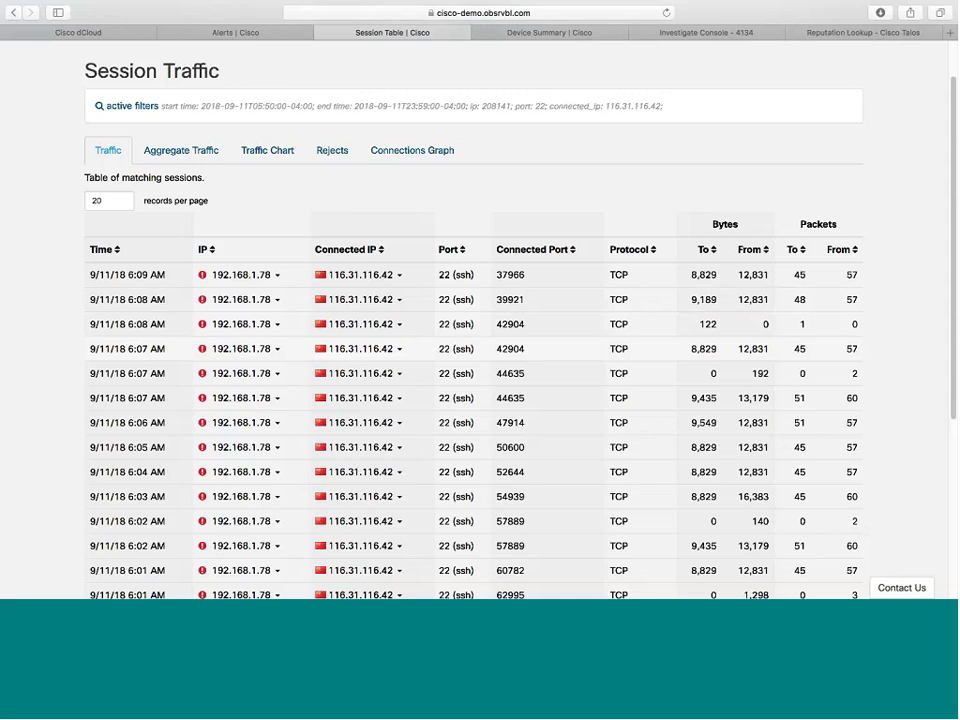
scroll(418, 346, "up", 2)
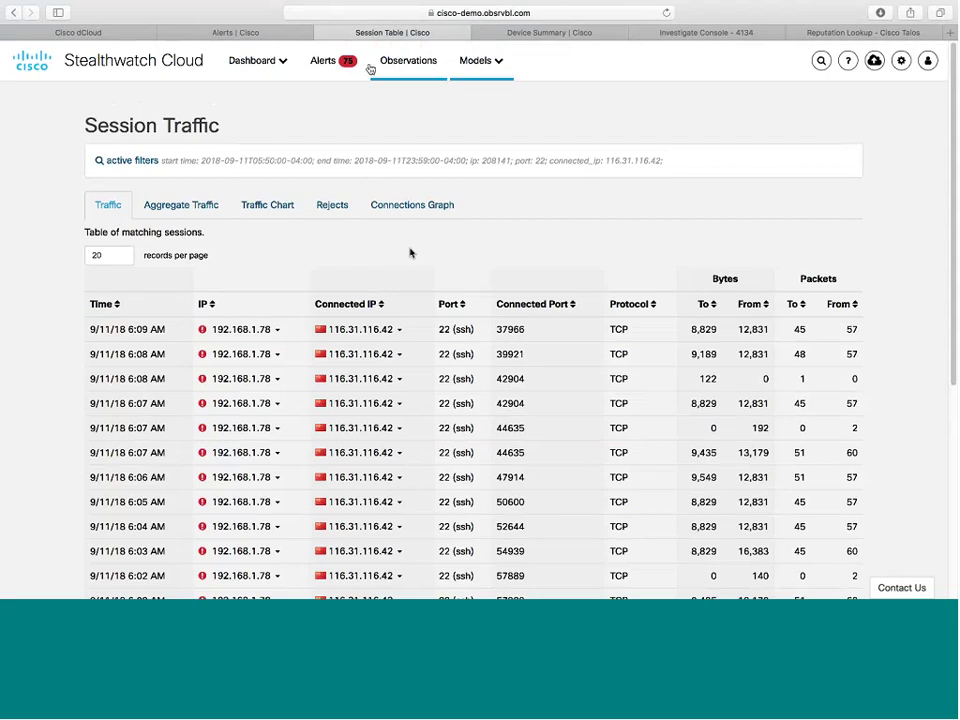
- Open the Internal Connection Blacklist hit alert from the alerts list and review its description and supporting observations
left_click(330, 63)
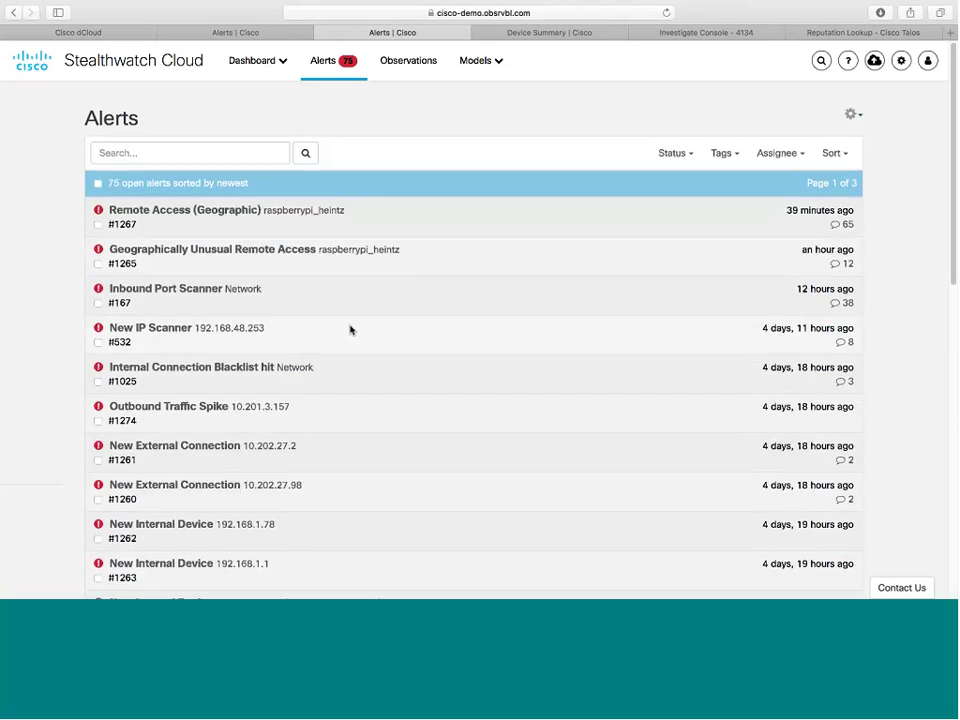
scroll(350, 328, "down", 2)
scroll(350, 328, "down", 3)
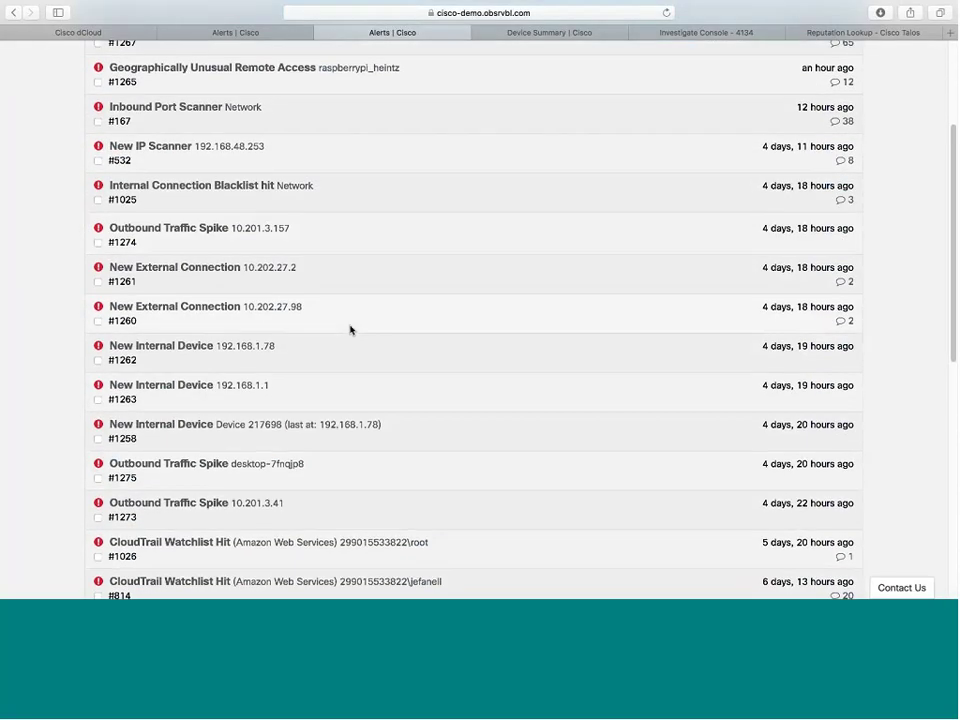
left_click(191, 196)
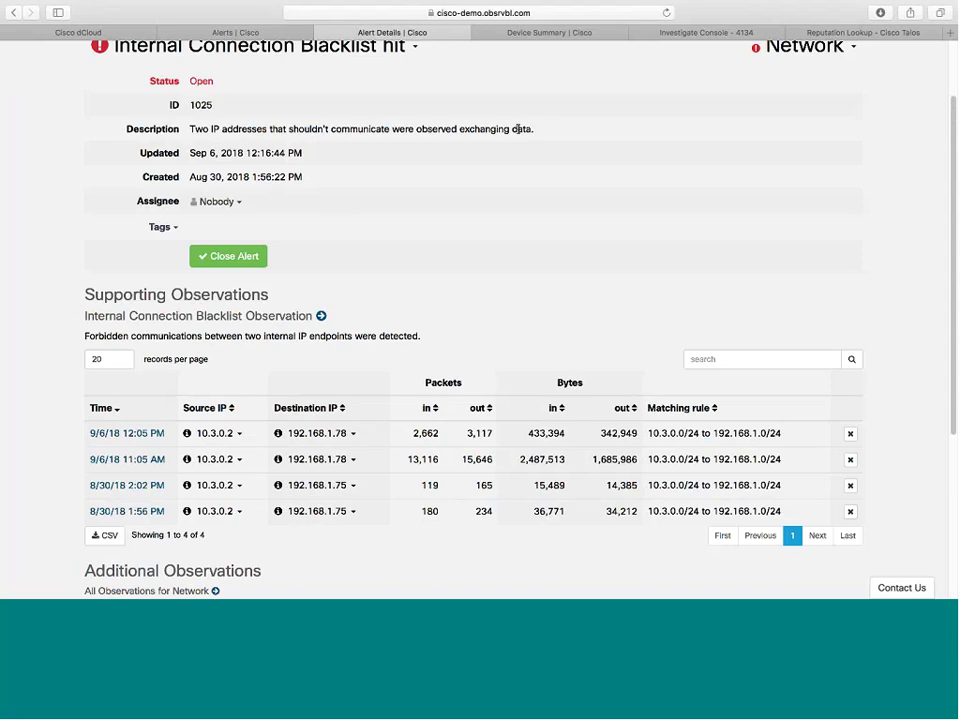
scroll(517, 128, "down", 3)
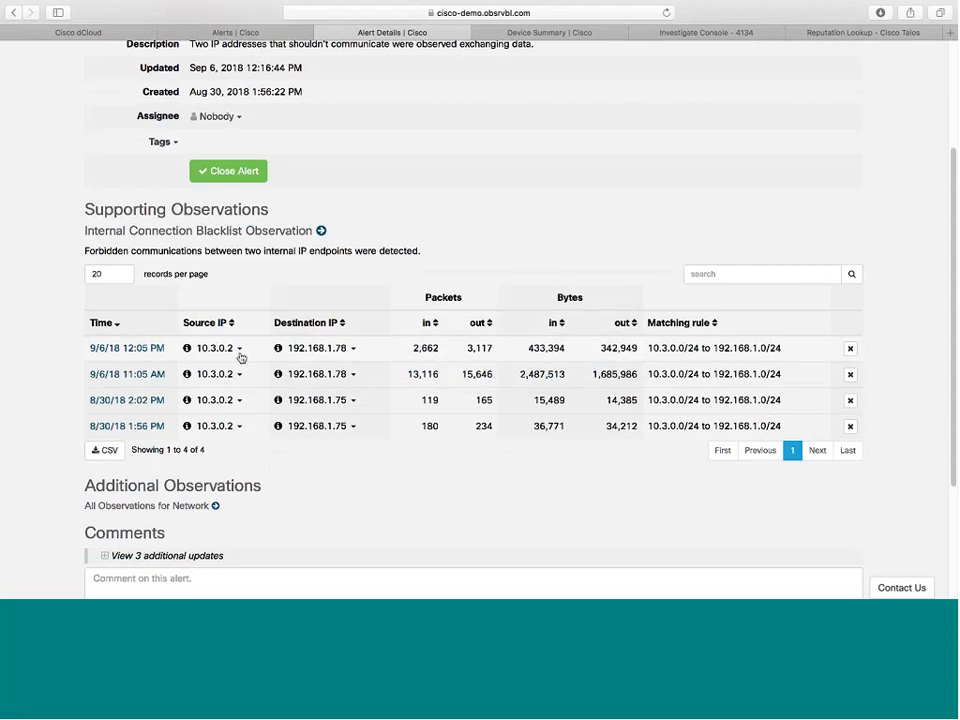
- Check the devices behind source 10.3.0.2 and destination 192.168.1.78, and open the session traffic for the 9/6/18 12:05 PM observation
left_click(239, 349)
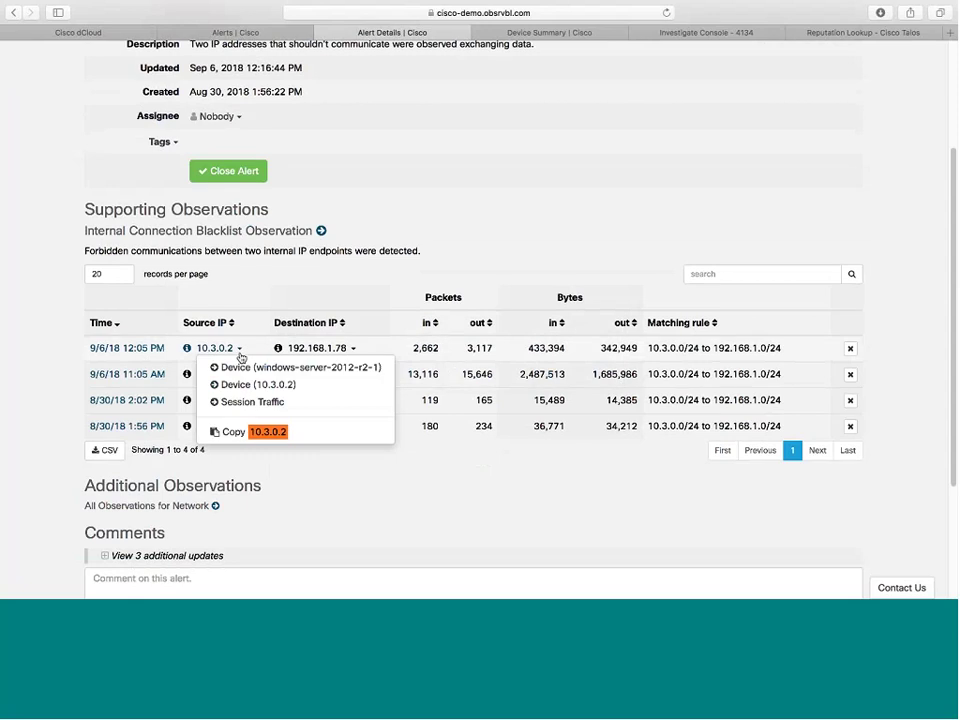
left_click(354, 348)
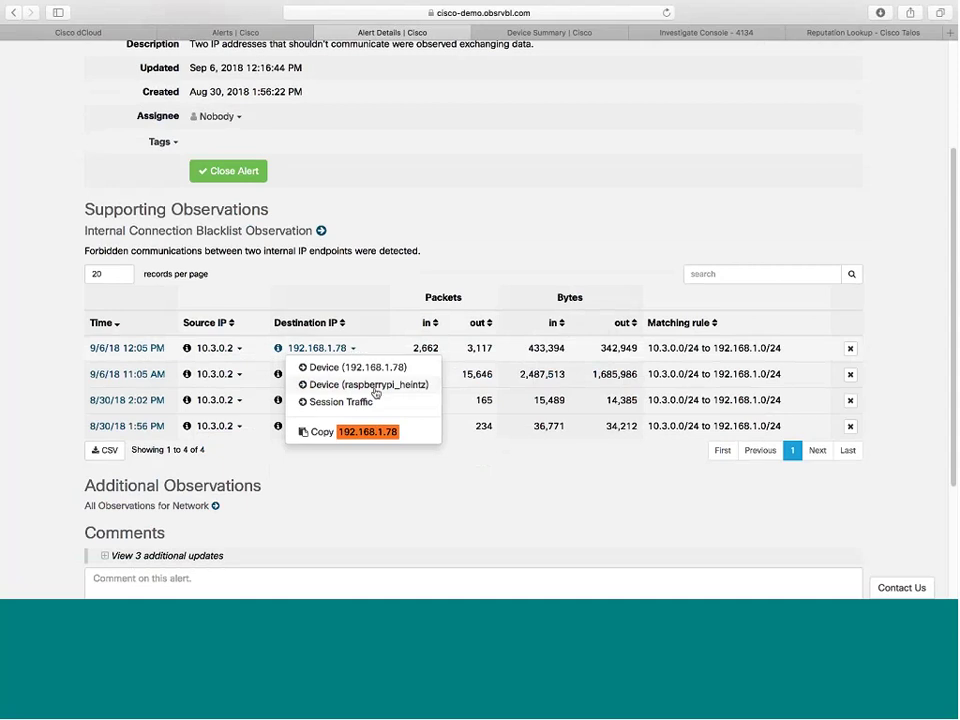
left_click(305, 336)
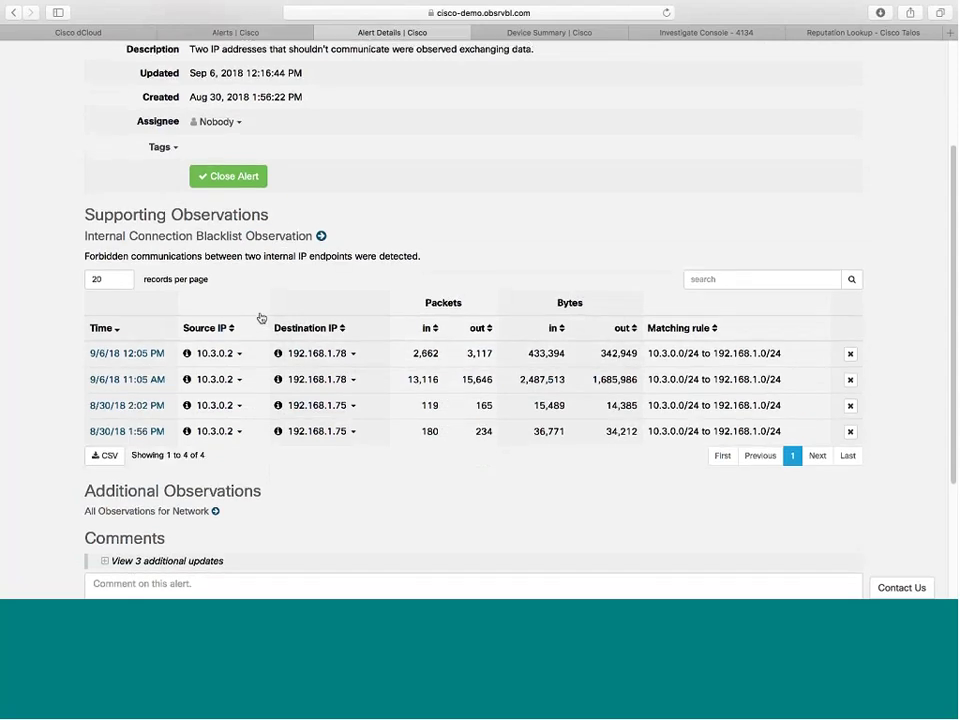
scroll(260, 317, "down", 1)
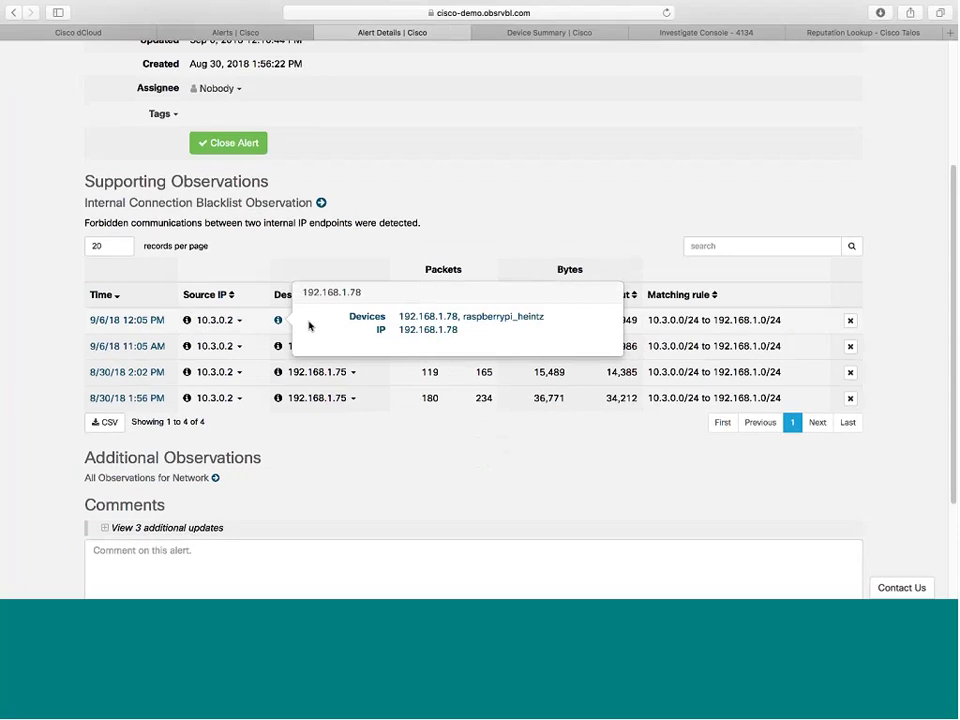
scroll(250, 321, "down", 1)
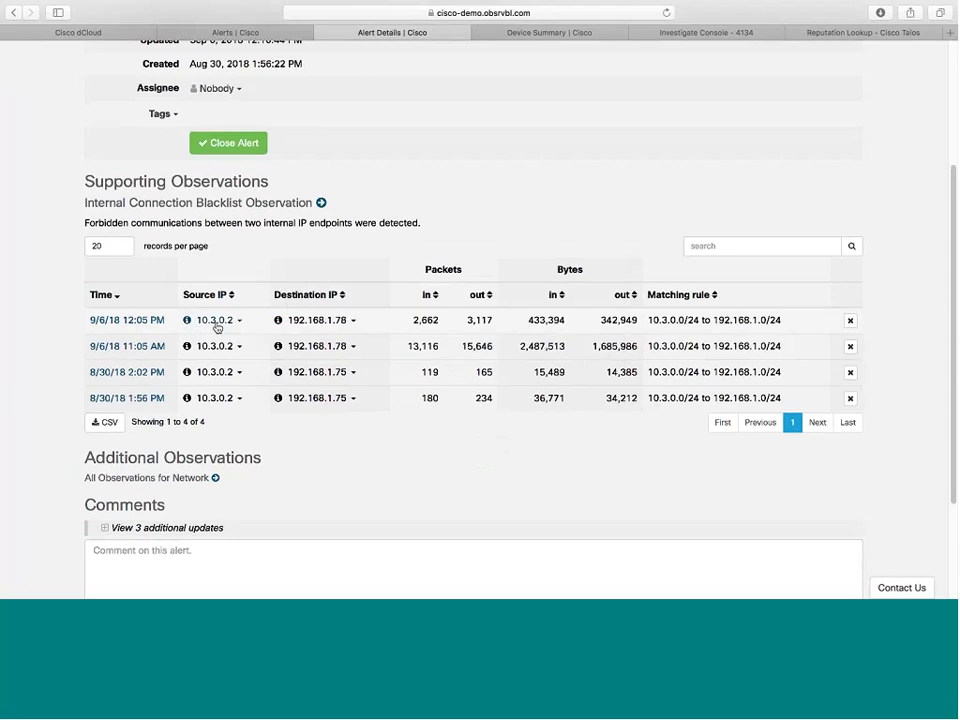
left_click(125, 320)
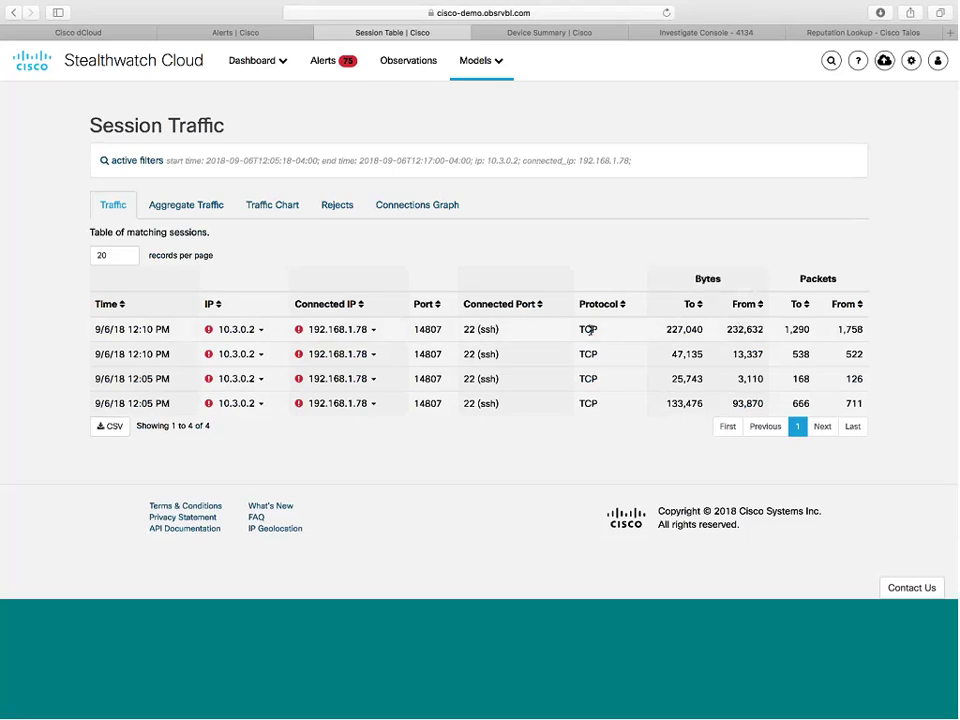
- Return to the alerts list, open the Outbound Traffic Spike alert for desktop-7fnqjp8 and review its description and supporting observations
left_click(341, 66)
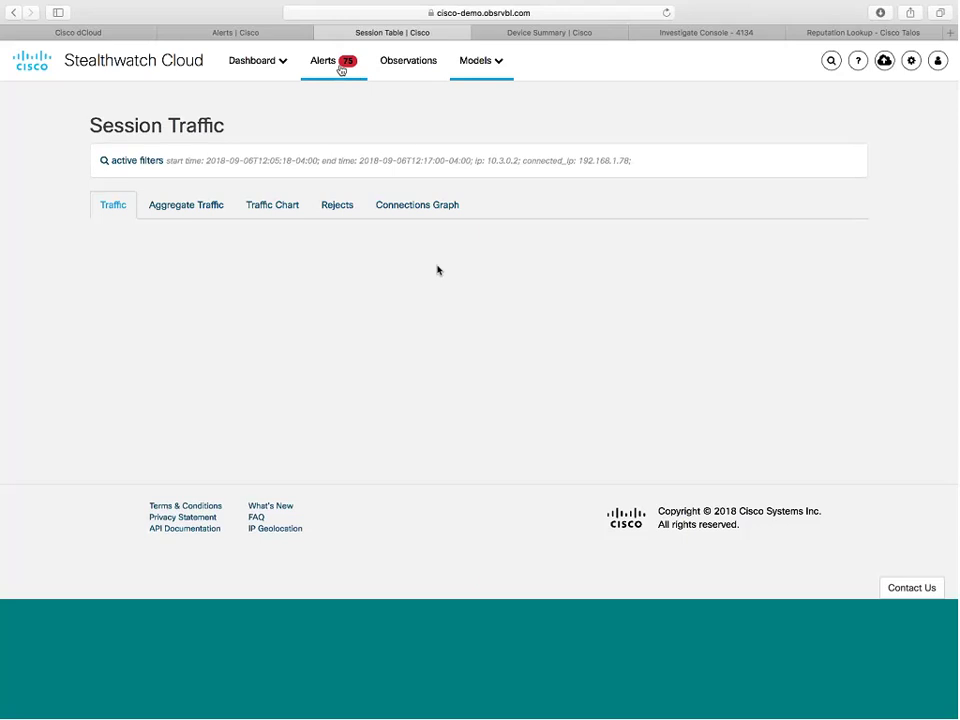
scroll(418, 418, "down", 10)
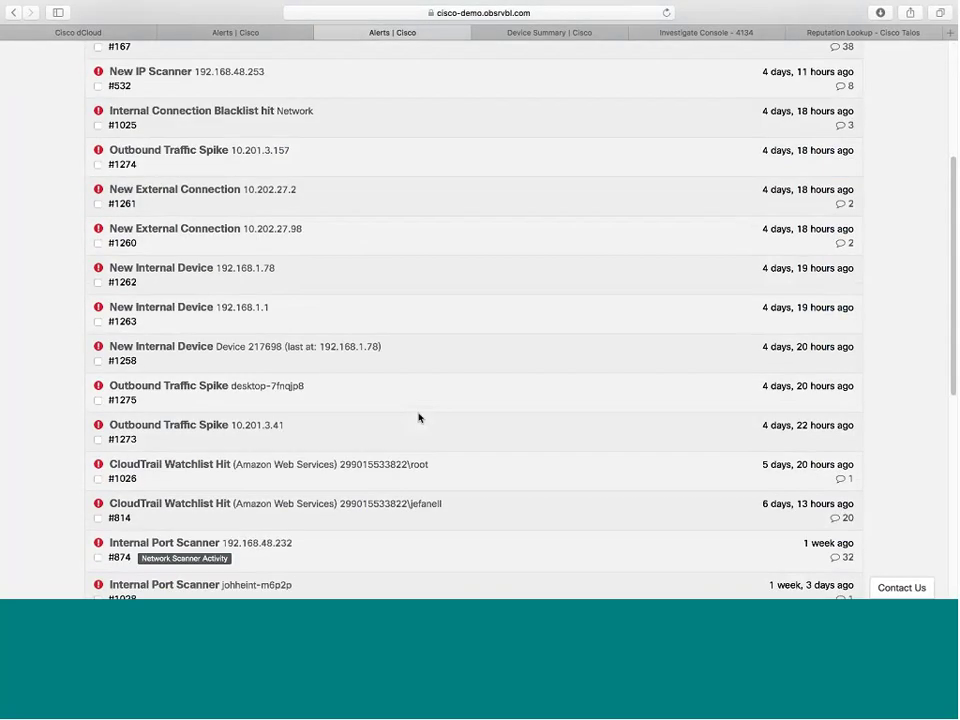
scroll(418, 418, "down", 1)
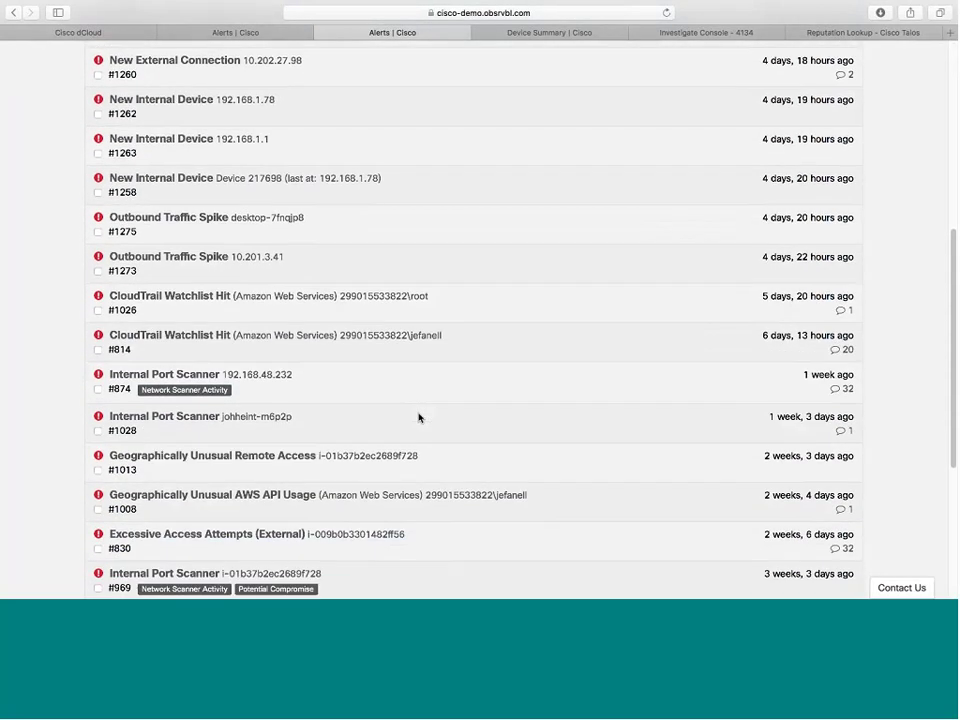
left_click(183, 219)
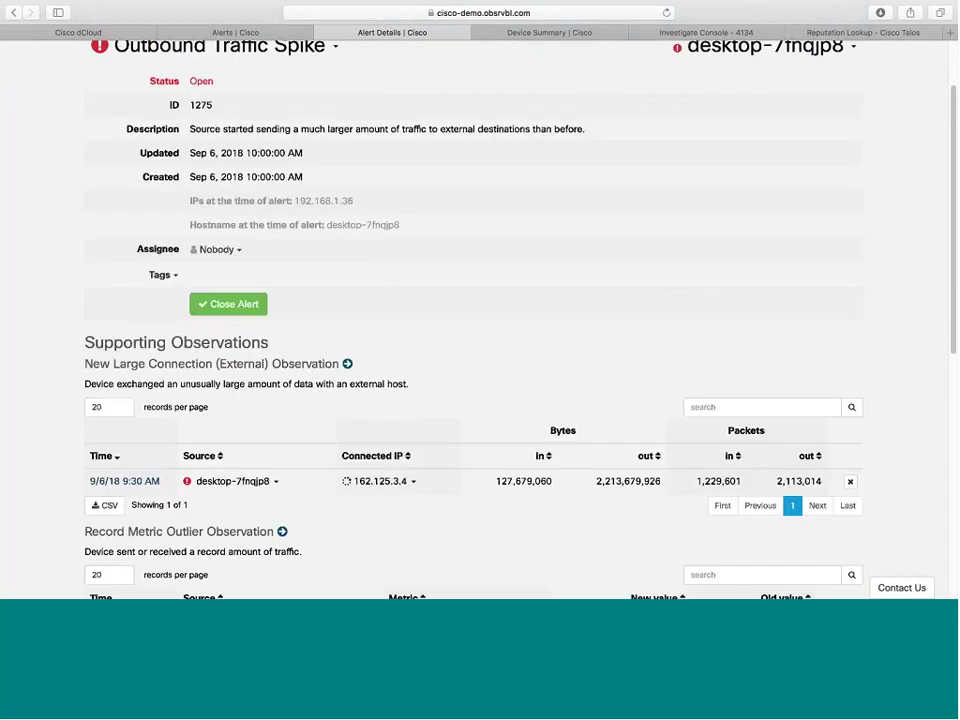
left_click_drag(202, 128, 525, 129)
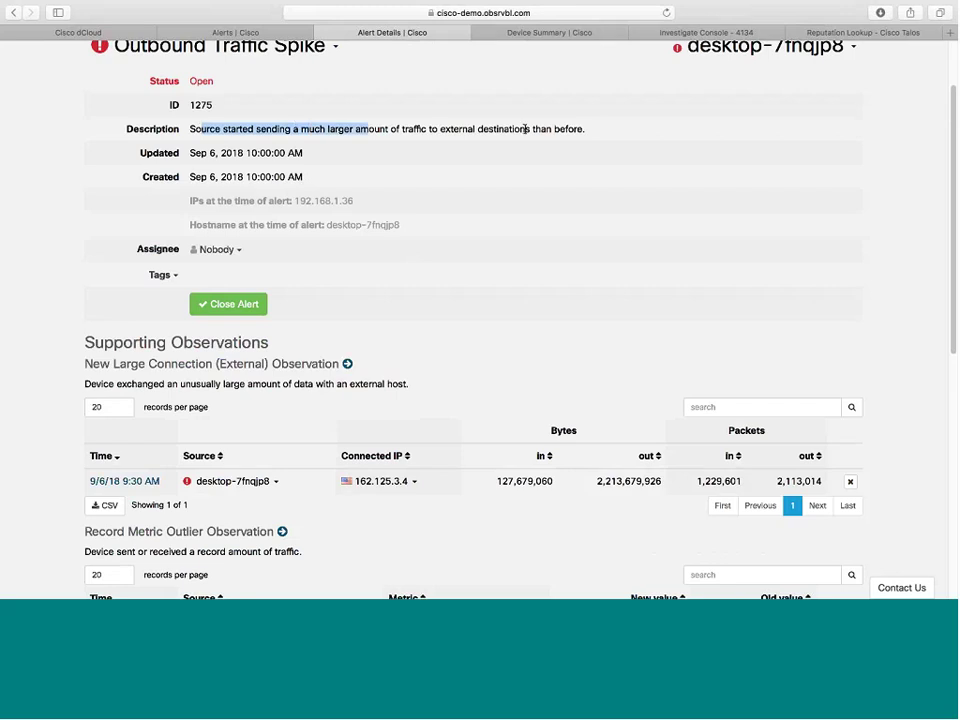
scroll(422, 317, "down", 5)
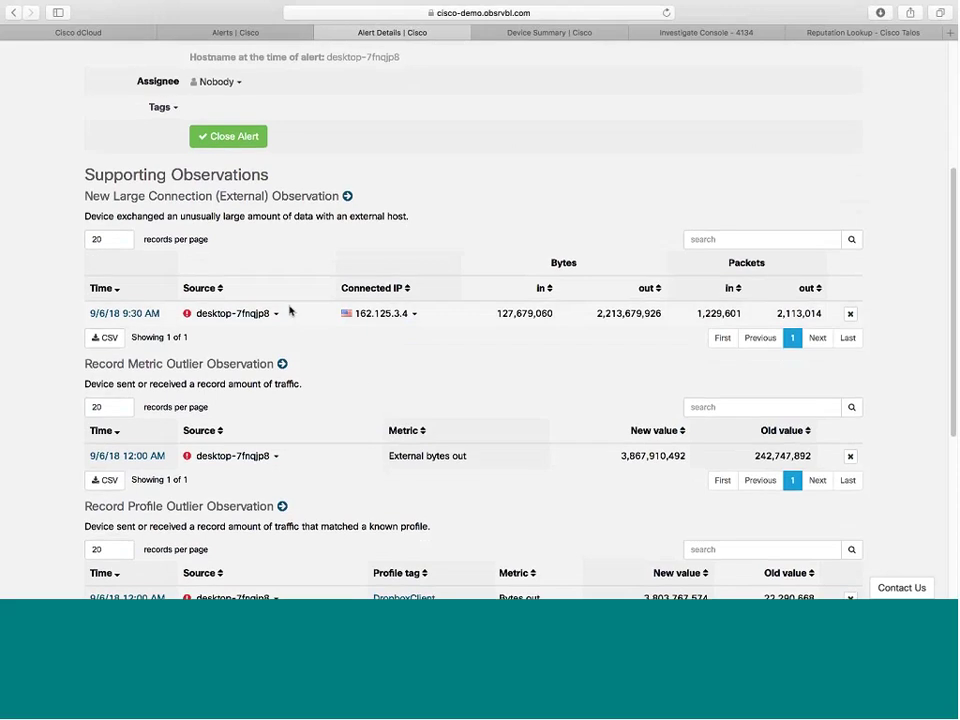
- Open the session traffic for the 9/6/18 9:30 AM New Large Connection (External) observation
left_click(276, 311)
left_click(379, 348)
left_click(134, 315)
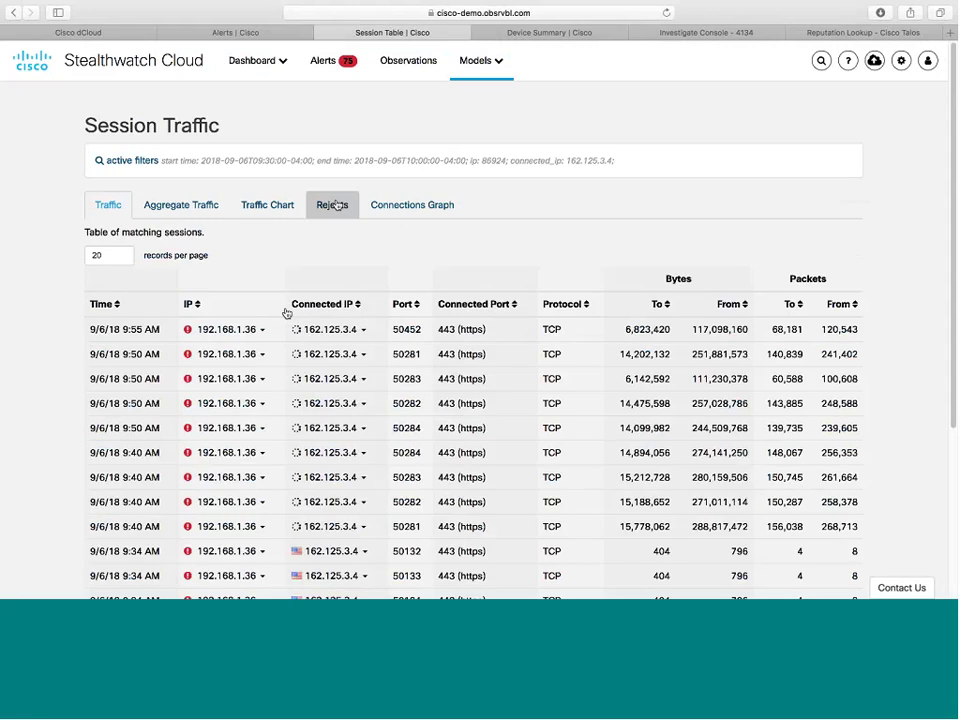
- Examine the bytes transferred over time in the traffic chart for 162.125.3.4, and return to the table of matching sessions
left_click(280, 210)
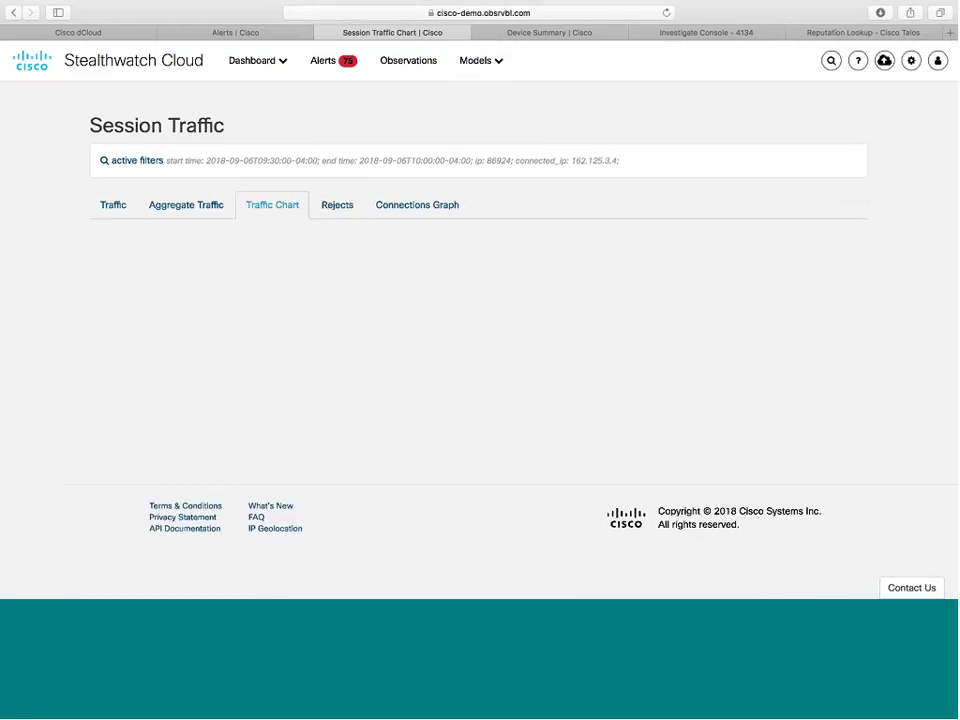
mouse_move(313, 368)
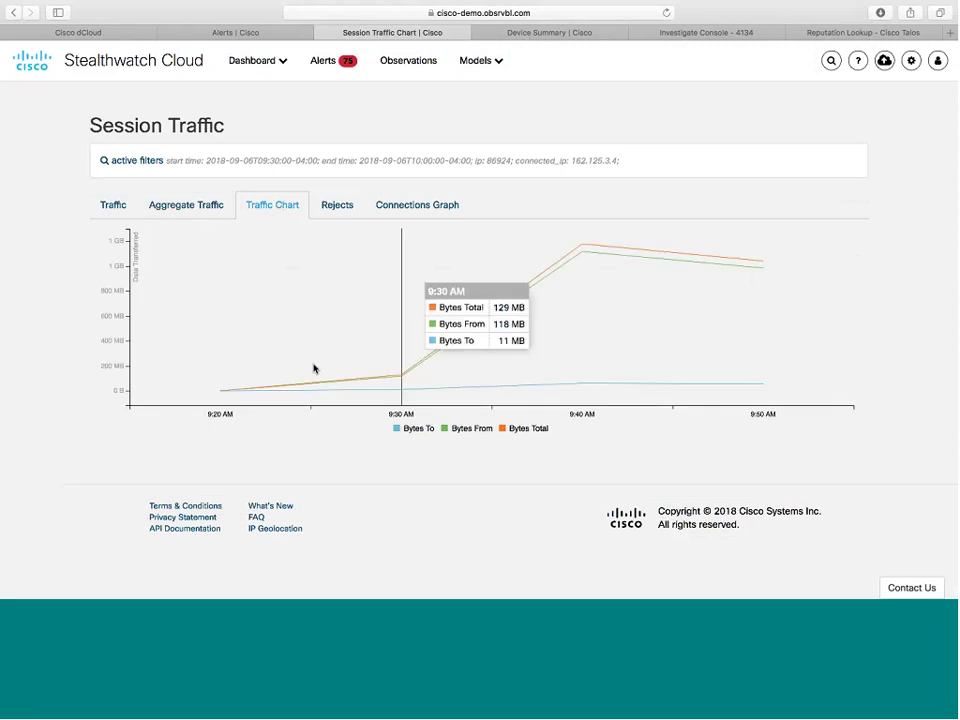
mouse_move(605, 278)
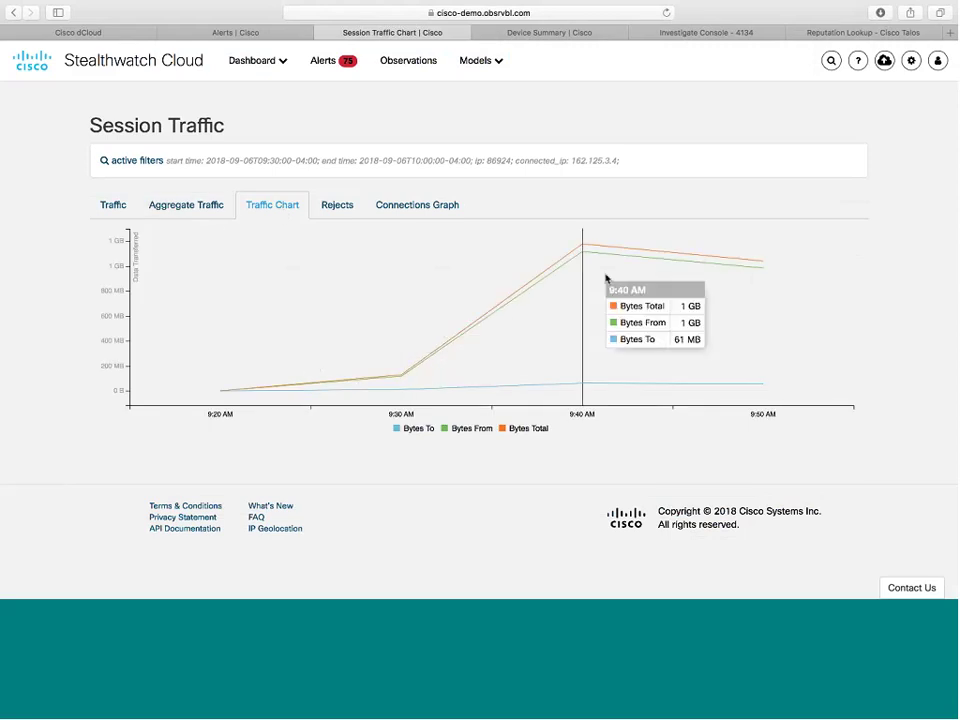
mouse_move(339, 317)
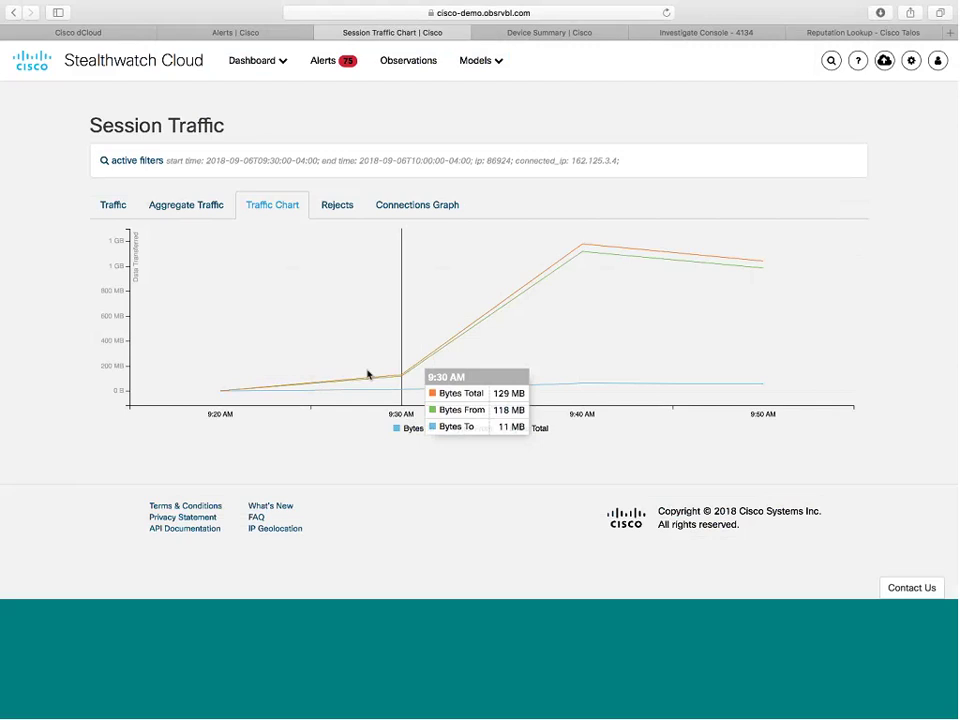
mouse_move(236, 398)
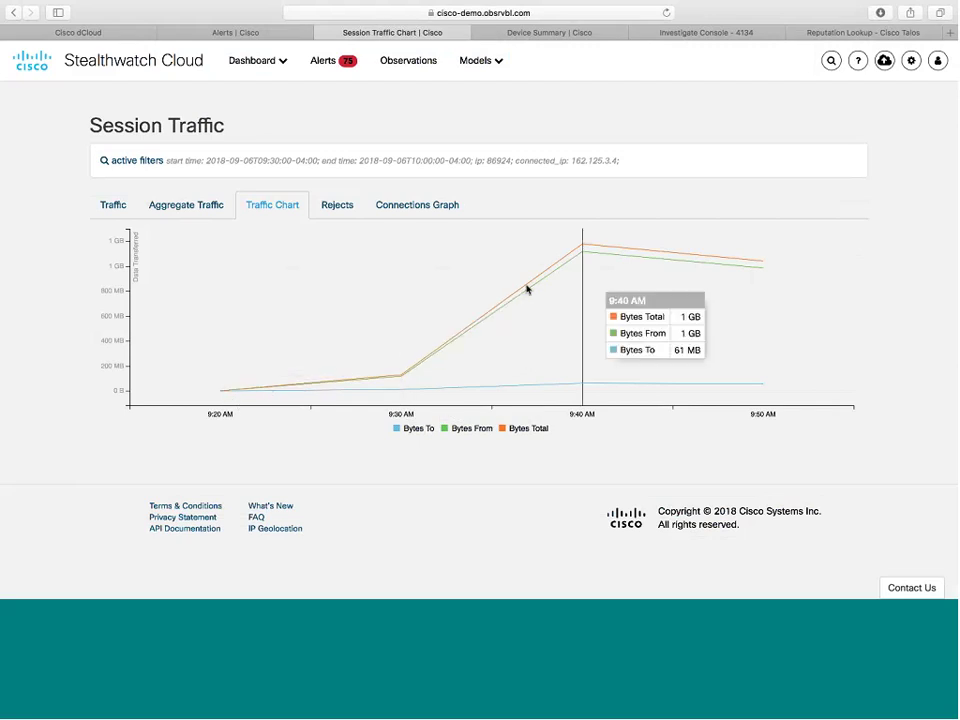
mouse_move(565, 263)
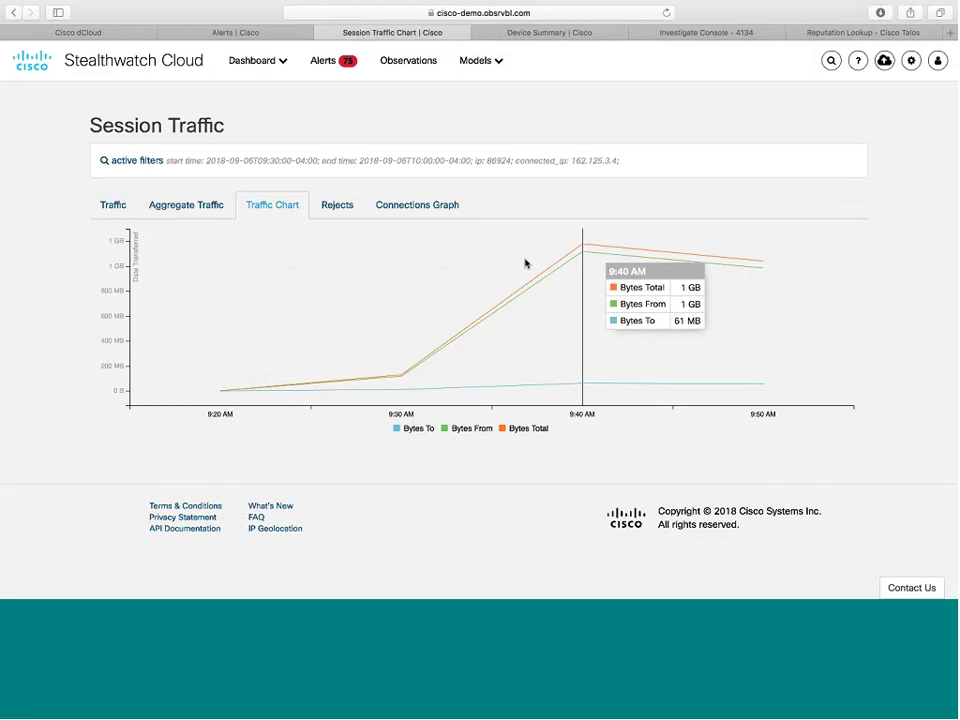
mouse_move(290, 241)
left_click(113, 206)
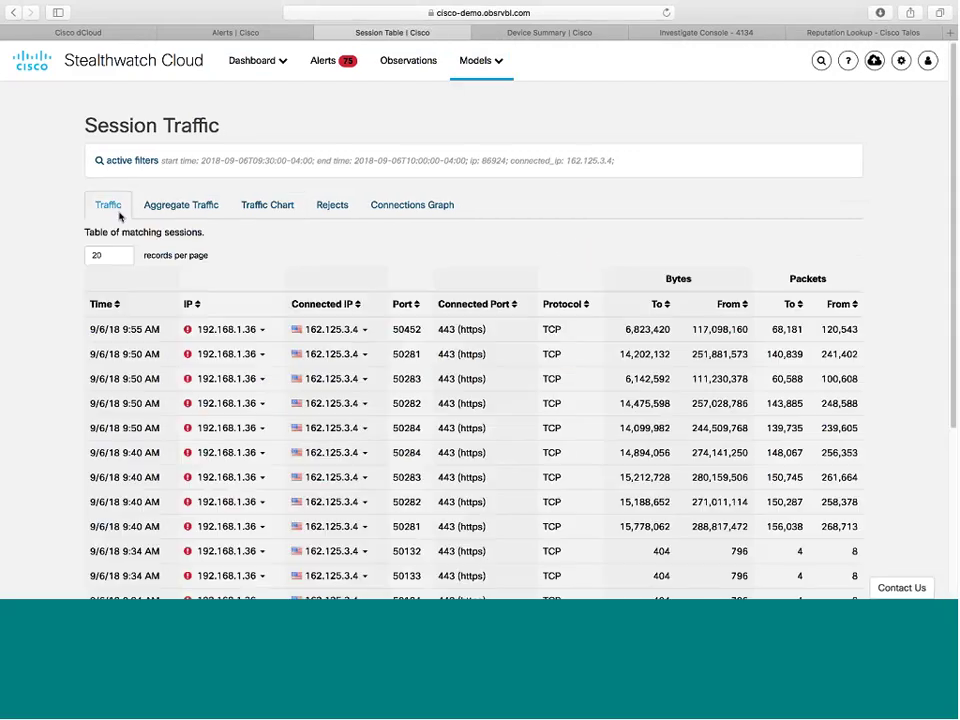
scroll(313, 405, "down", 2)
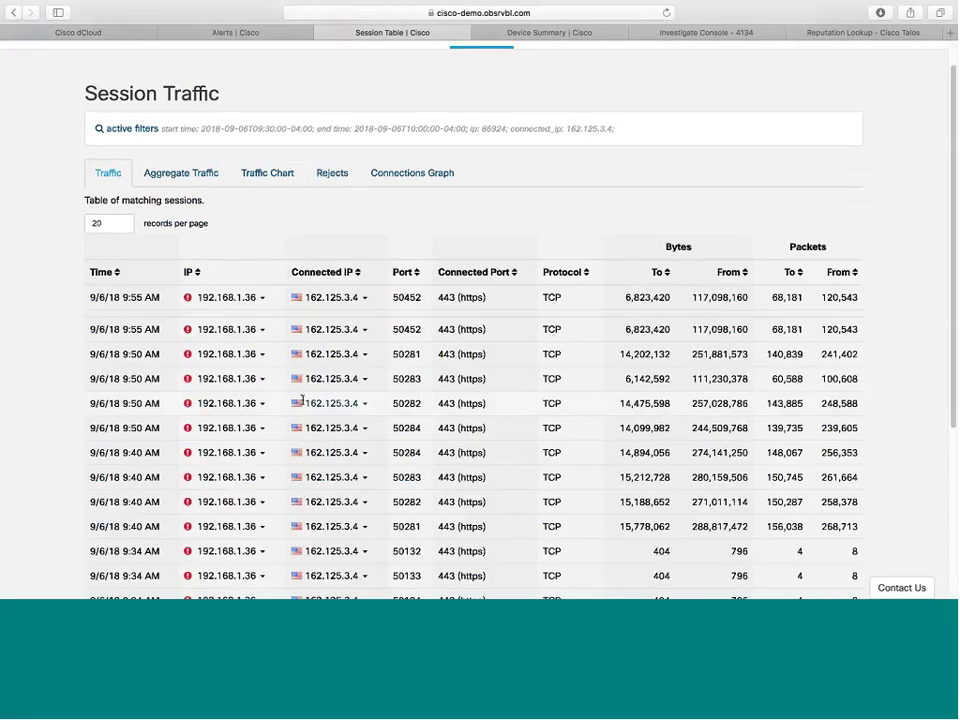
scroll(300, 392, "up", 2)
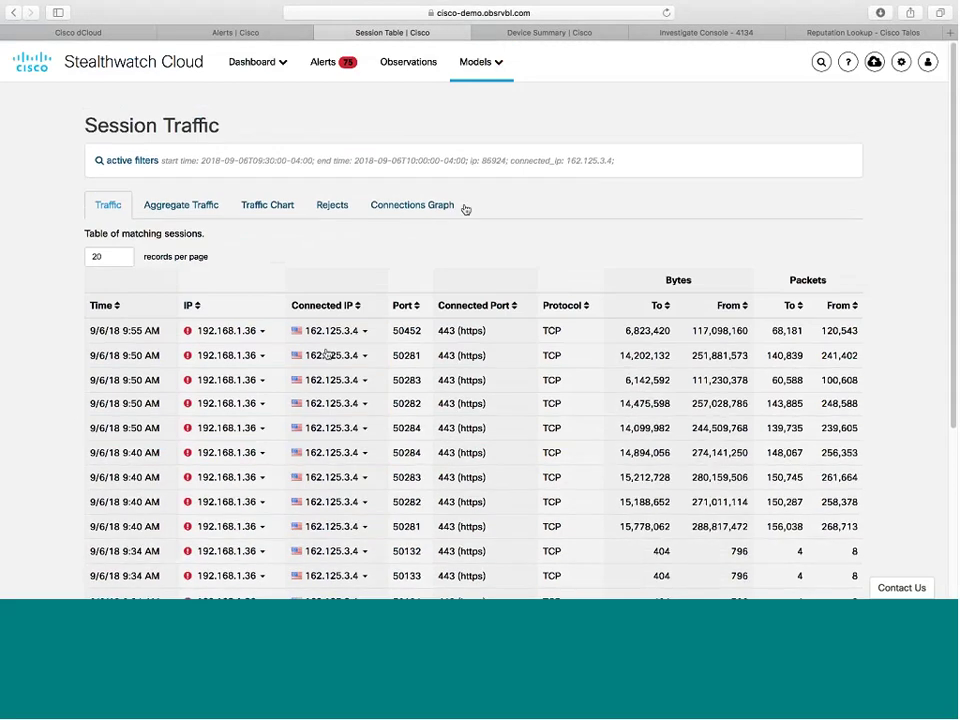
- Open the alert priority configuration from the alert settings and browse the alert types with their priorities and history requirements
left_click(900, 62)
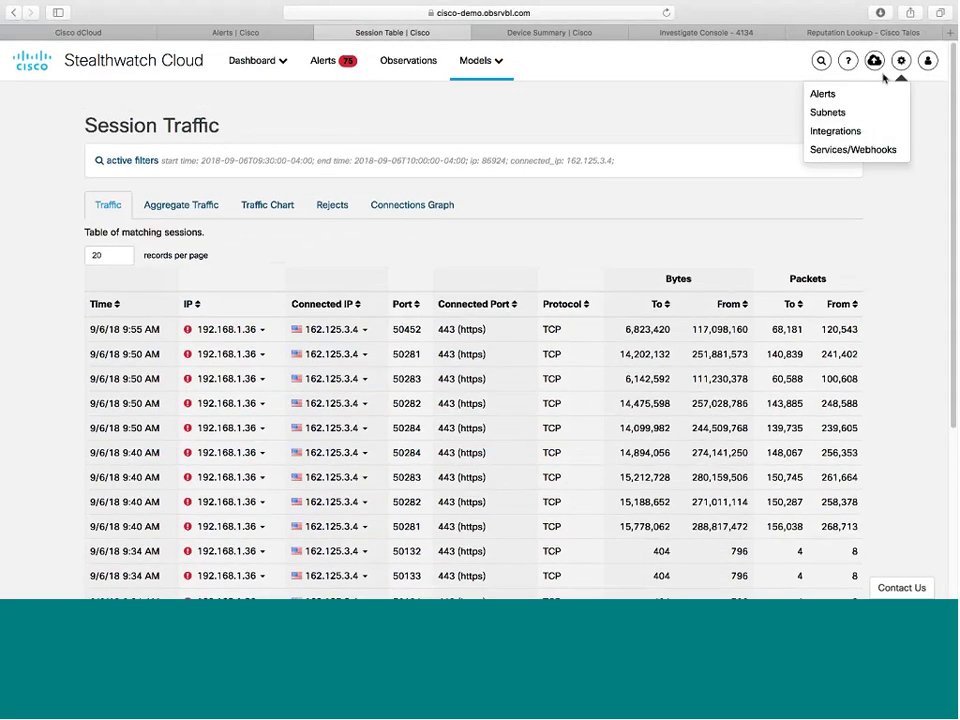
left_click(836, 99)
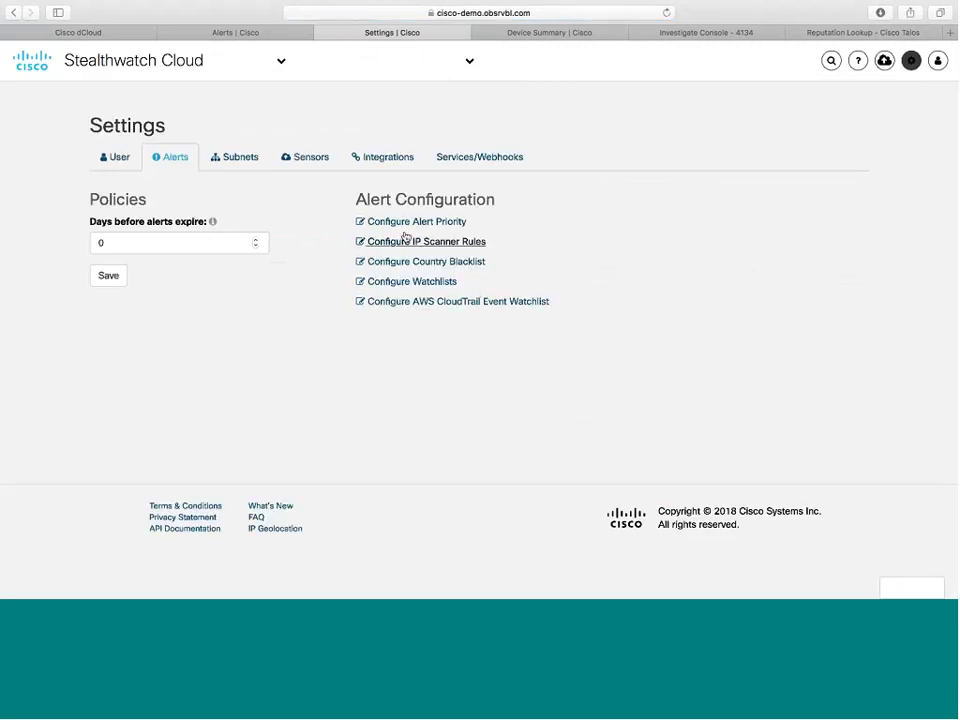
left_click(404, 224)
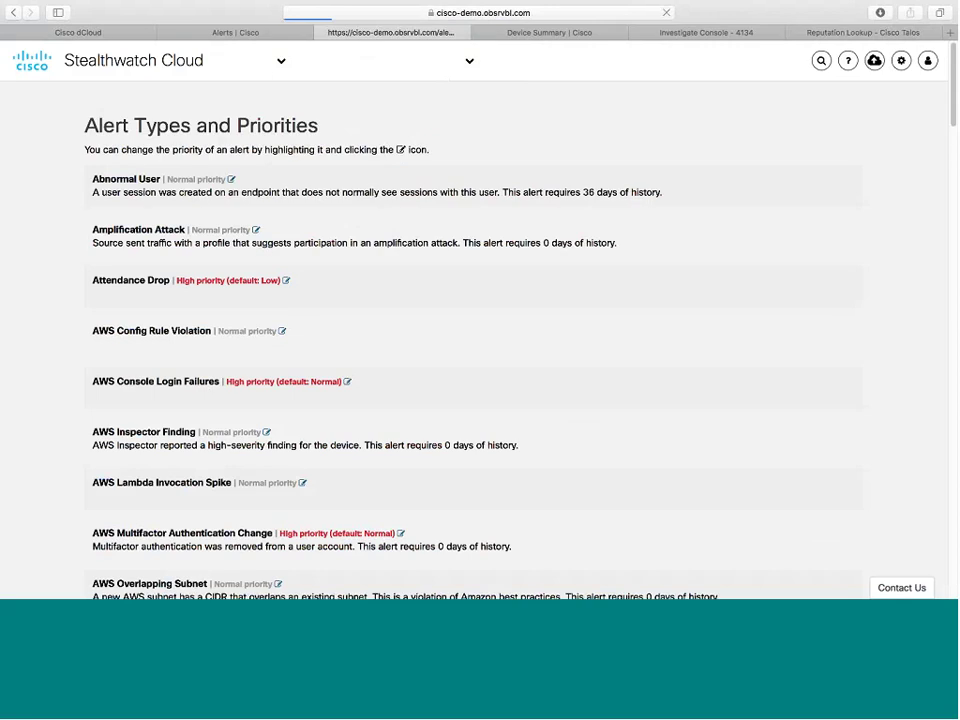
scroll(405, 347, "down", 5)
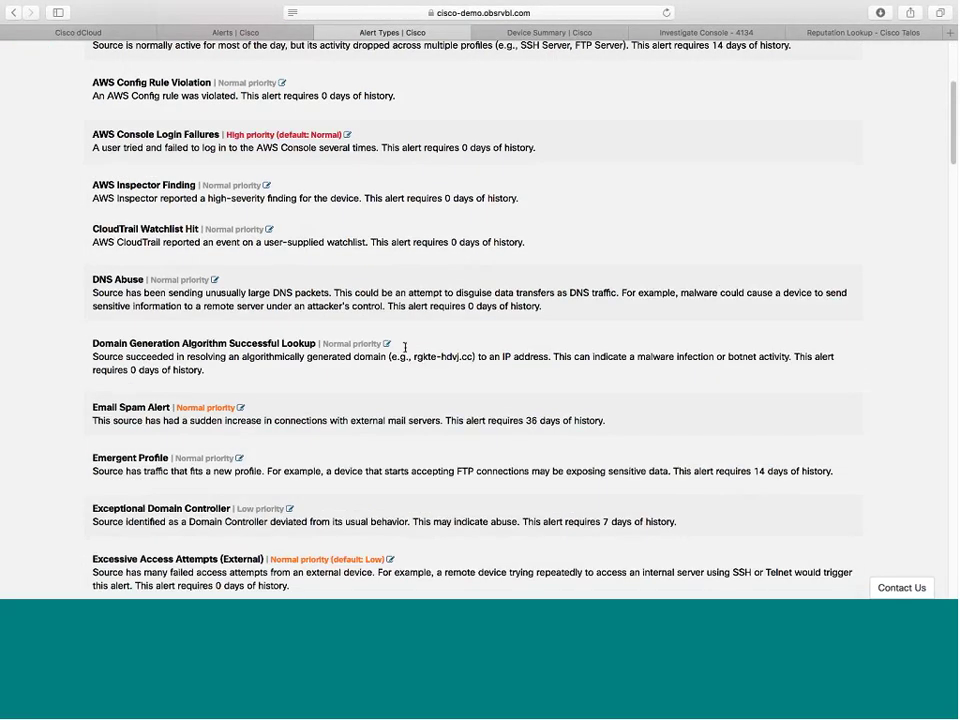
scroll(405, 347, "down", 6)
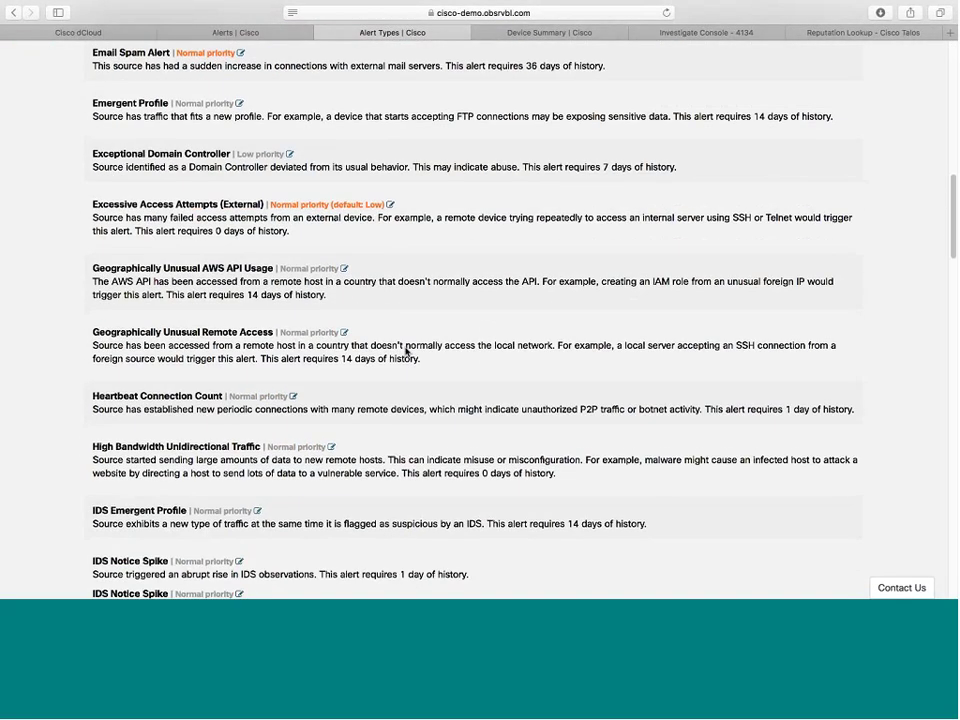
scroll(405, 349, "down", 3)
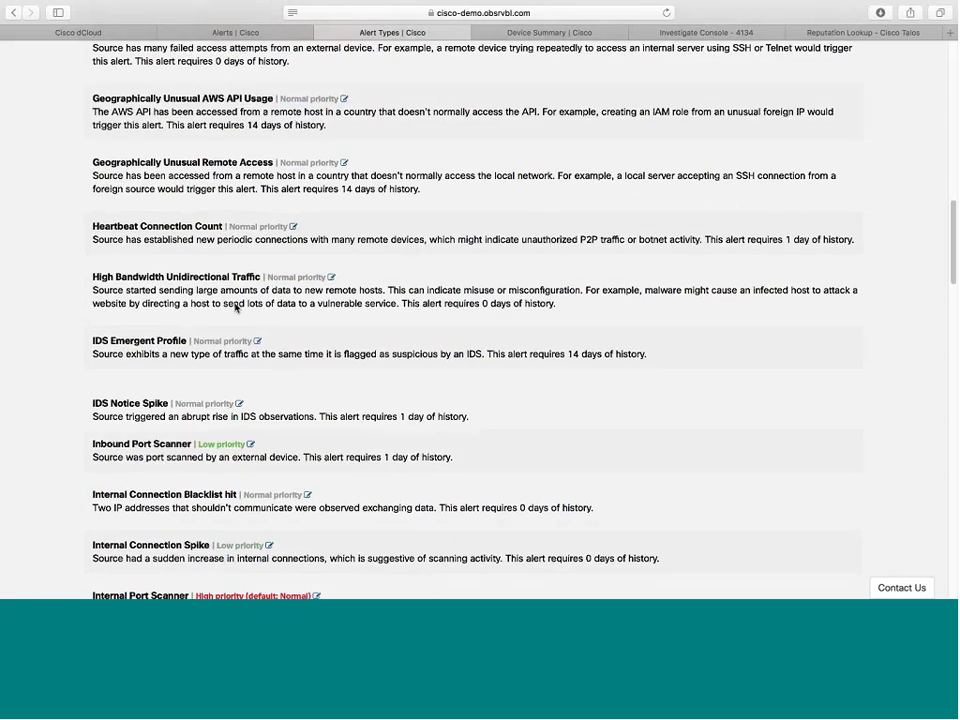
- View the priority levels available for the Heartbeat Connection Count alert, dismiss them and continue through the alert types
left_click(293, 227)
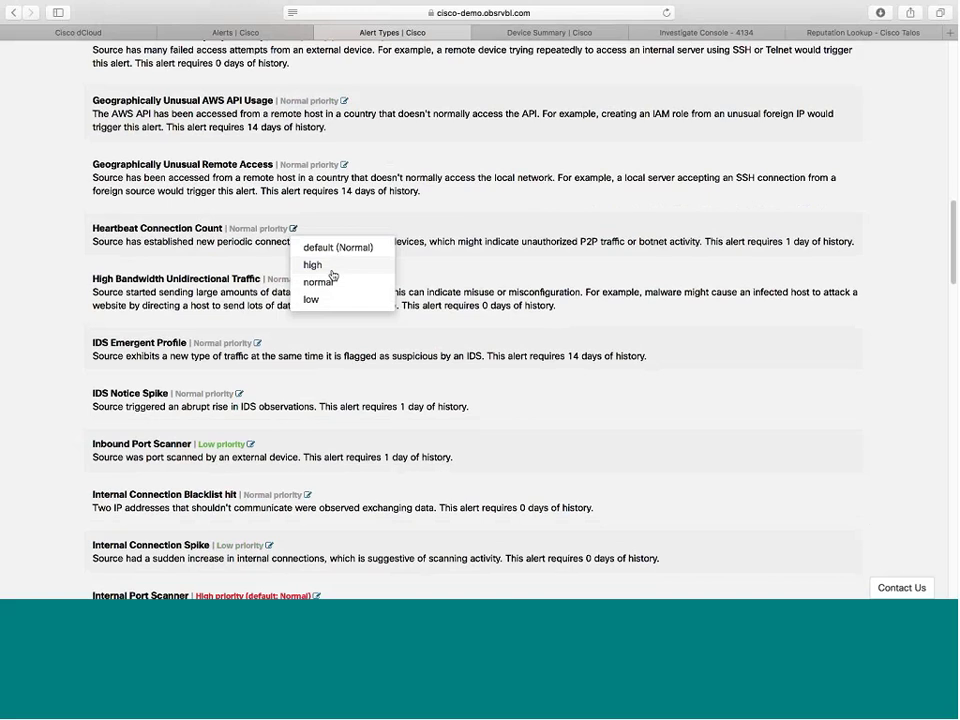
left_click(408, 269)
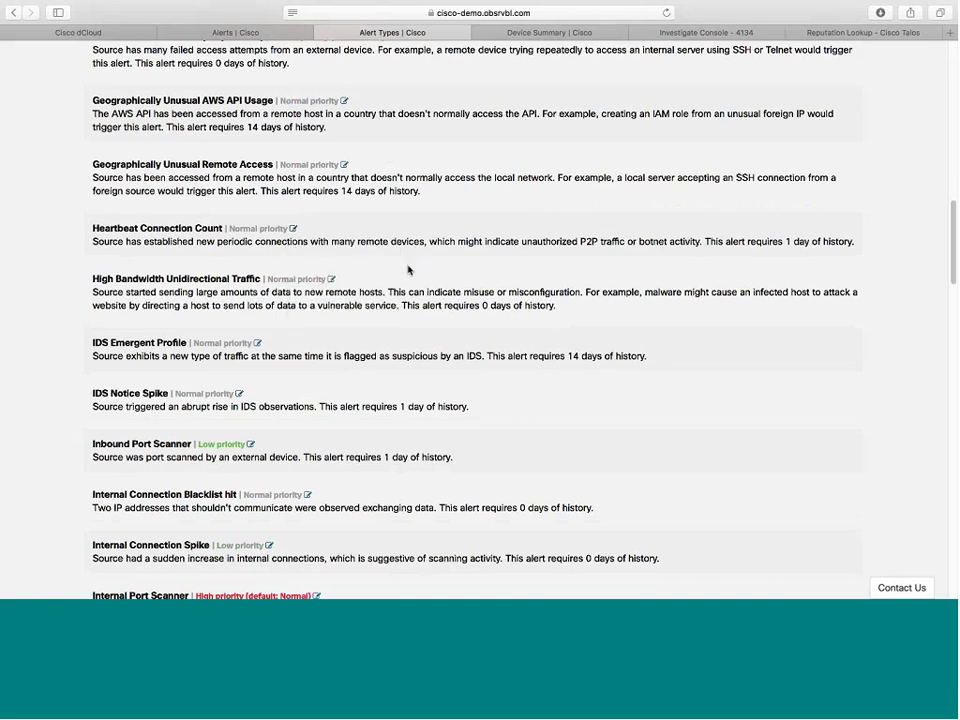
scroll(386, 311, "down", 3)
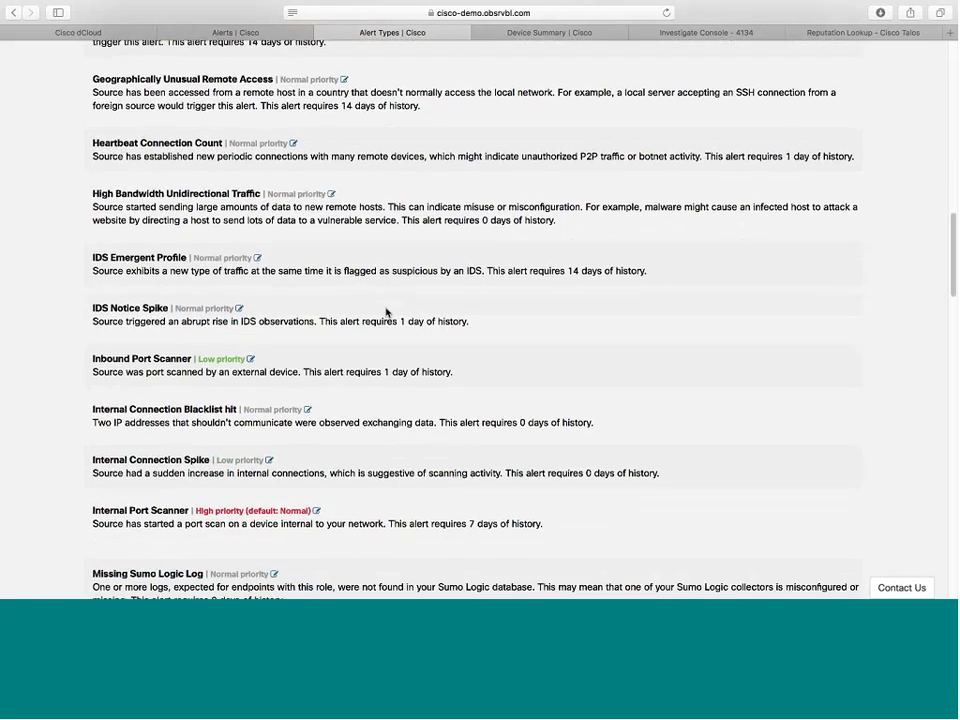
- Examine the alert types from Heartbeat Connection Count to New AWS Route53 Target, and return to the start of the list
scroll(386, 311, "down", 4)
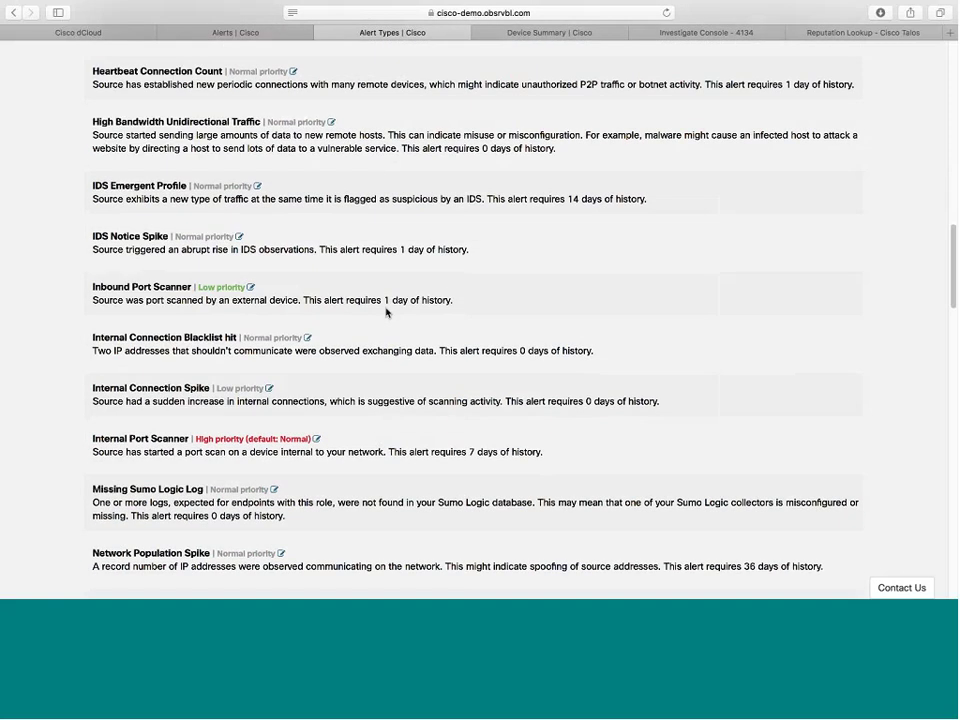
scroll(386, 312, "down", 2)
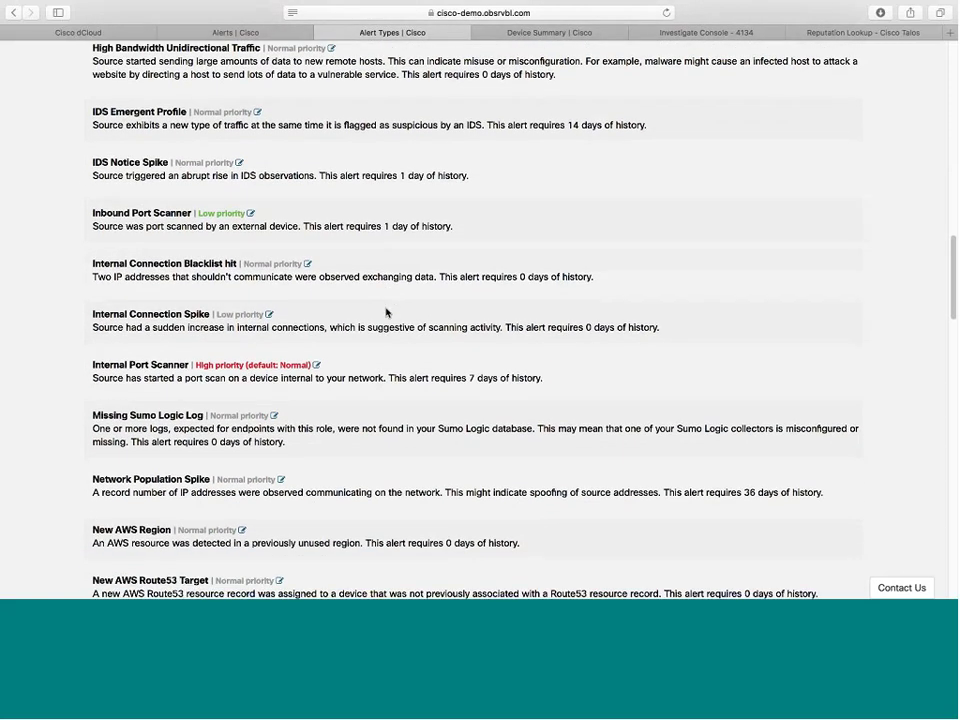
scroll(386, 312, "down", 1)
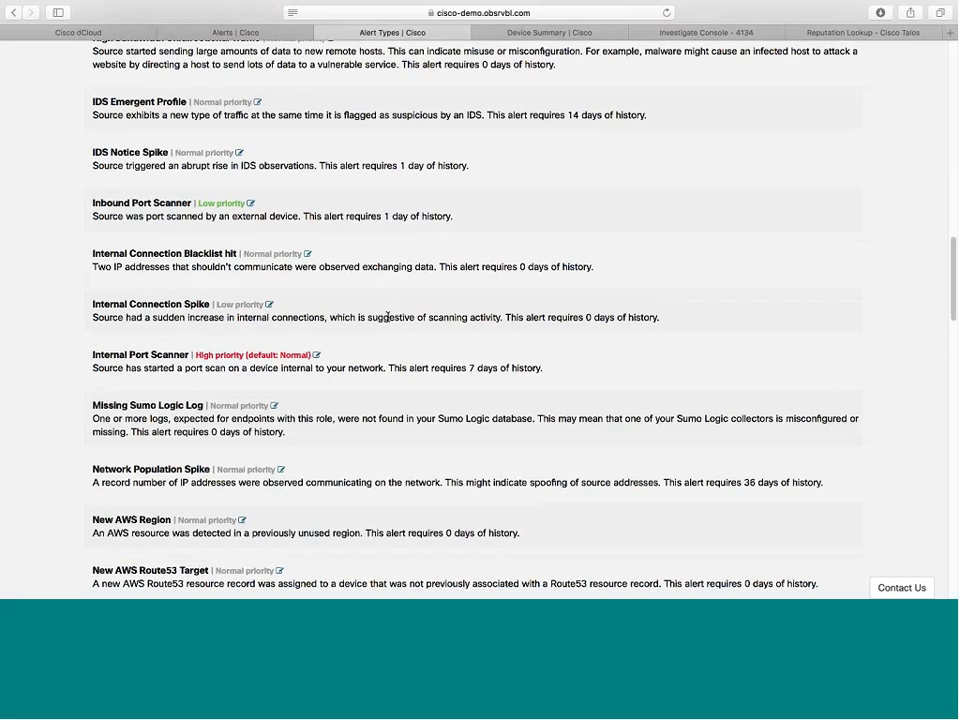
scroll(388, 316, "up", 15)
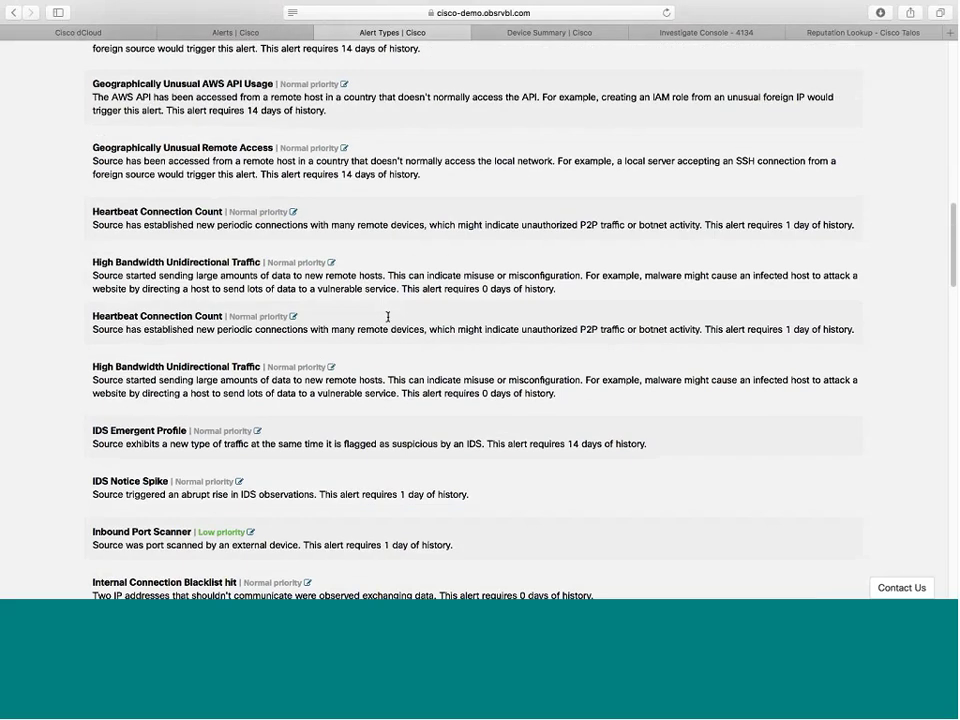
scroll(388, 316, "up", 3)
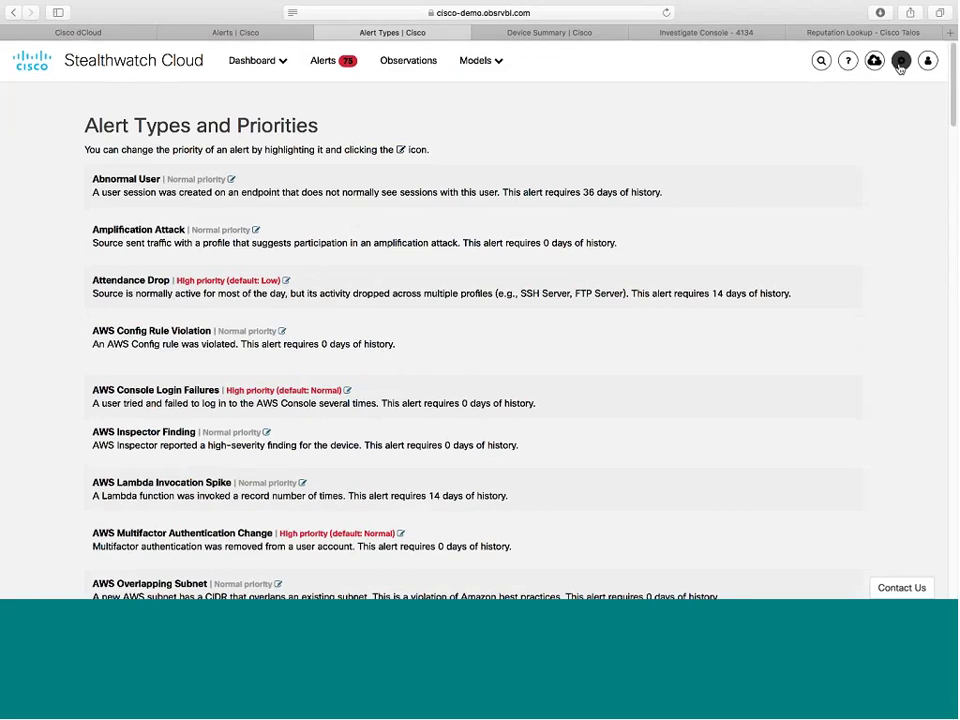
- Open the subnet settings and view the local subnets and the virtual cloud subnets
left_click(901, 61)
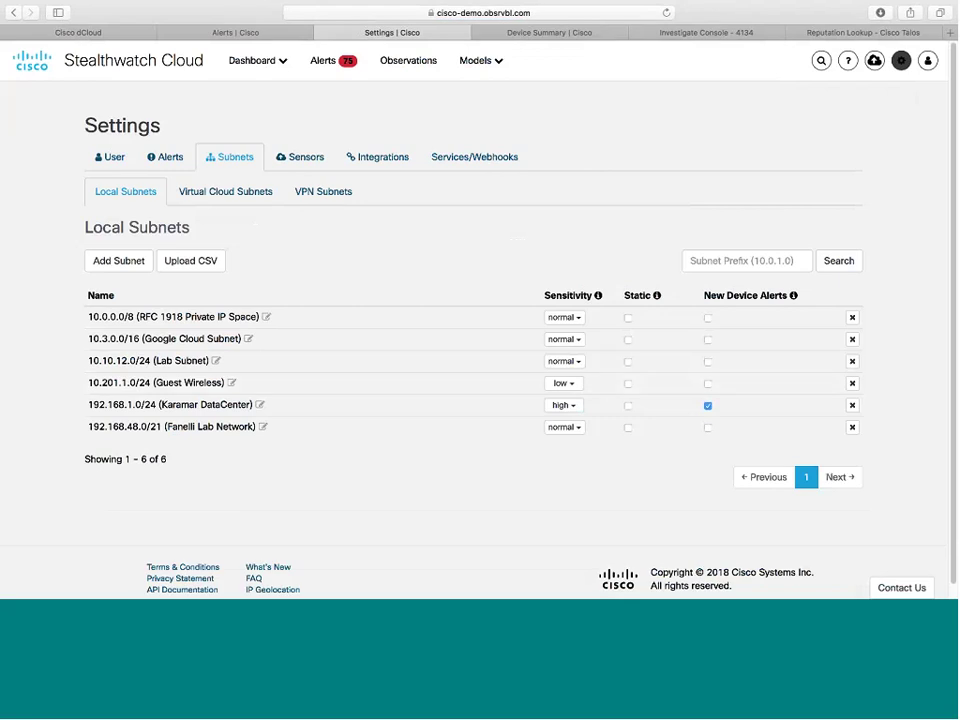
left_click(251, 206)
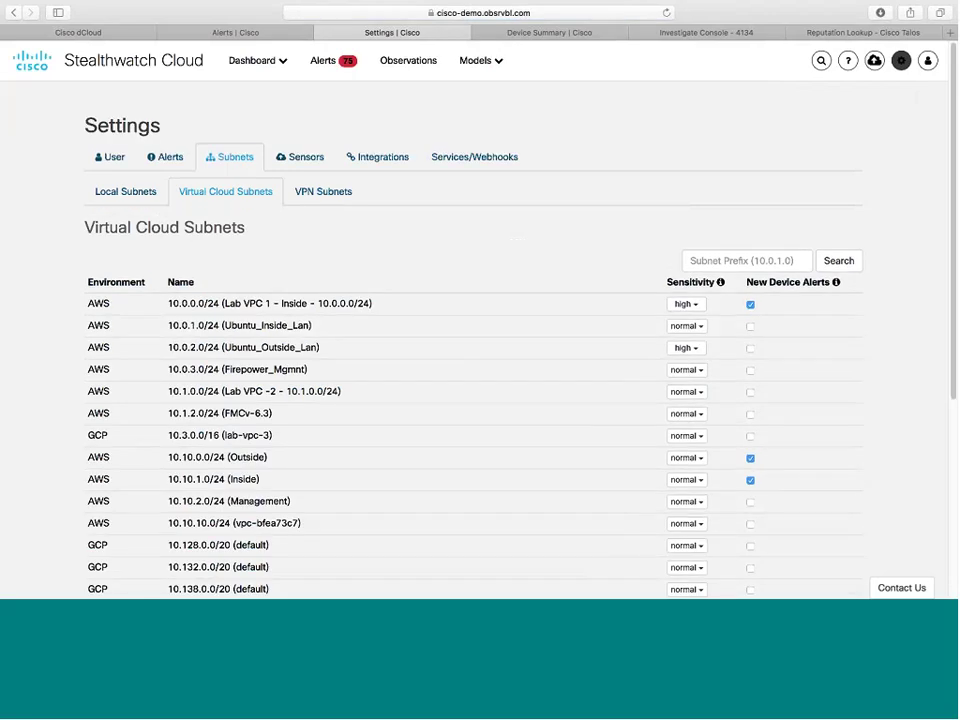
- Open the integration settings and view the setup instructions for AWS and Meraki
left_click(362, 166)
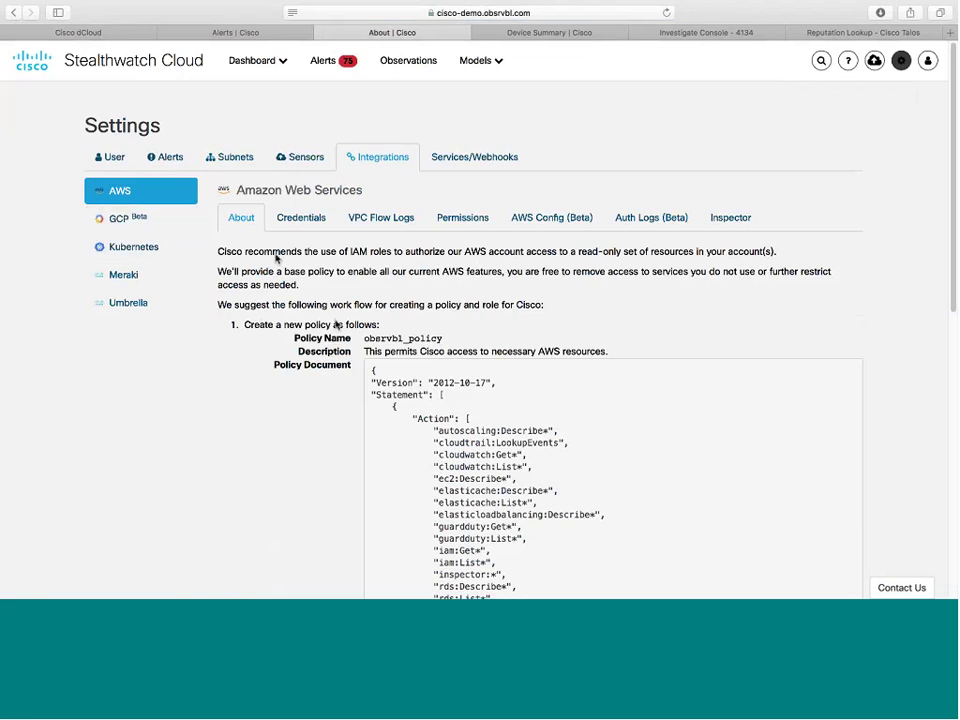
scroll(176, 240, "down", 1)
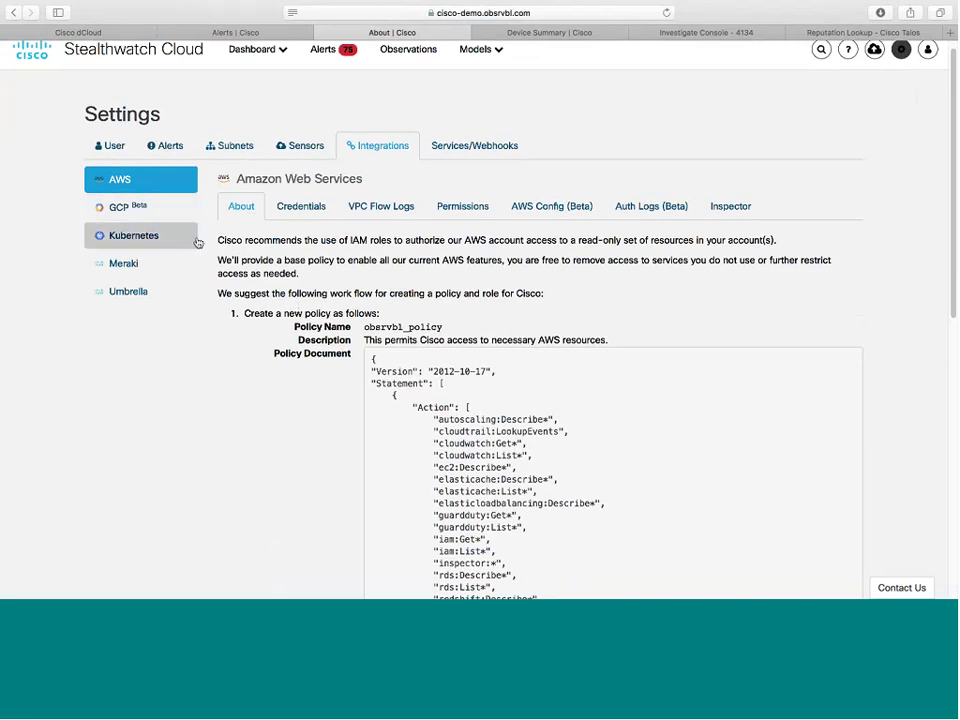
left_click(148, 269)
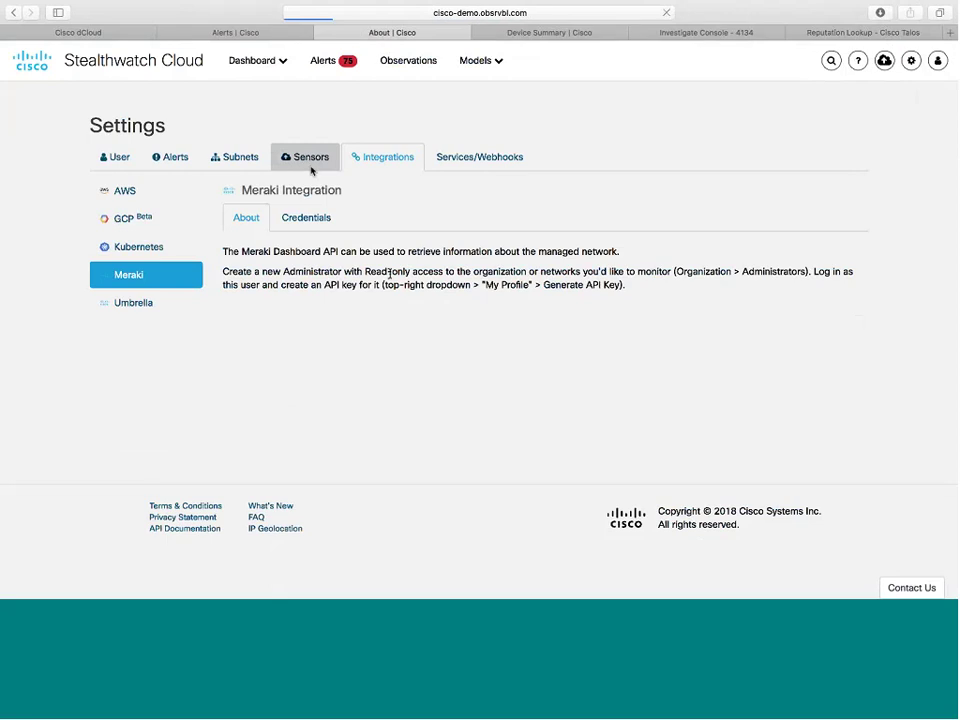
- Open the sensor list and examine the heartbeat and data status of the cloud and on-premises sensors
left_click(311, 168)
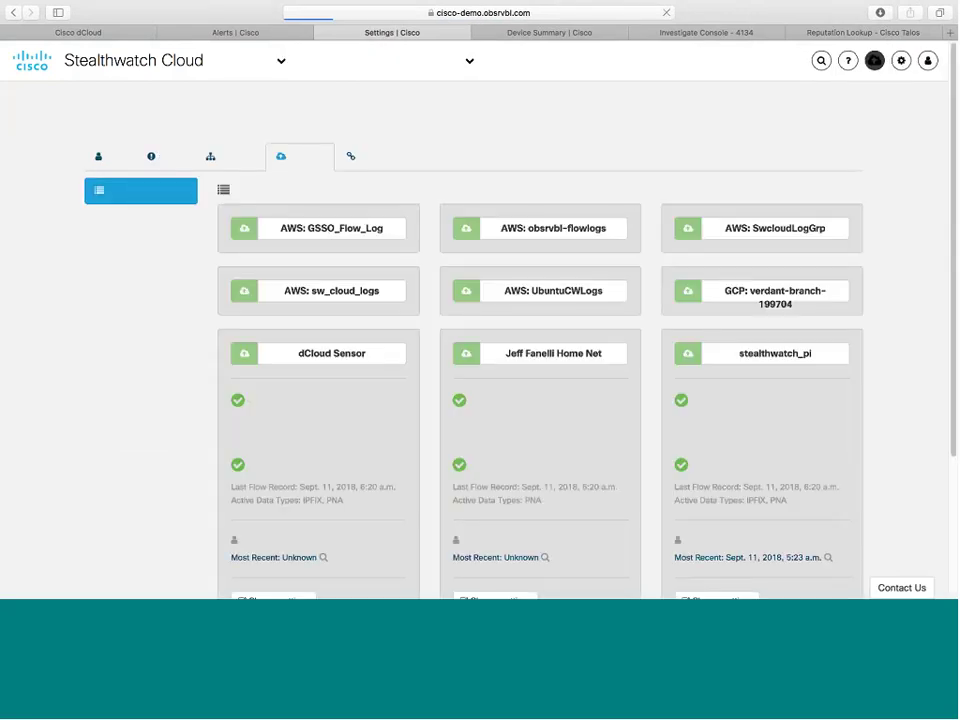
scroll(328, 289, "down", 1)
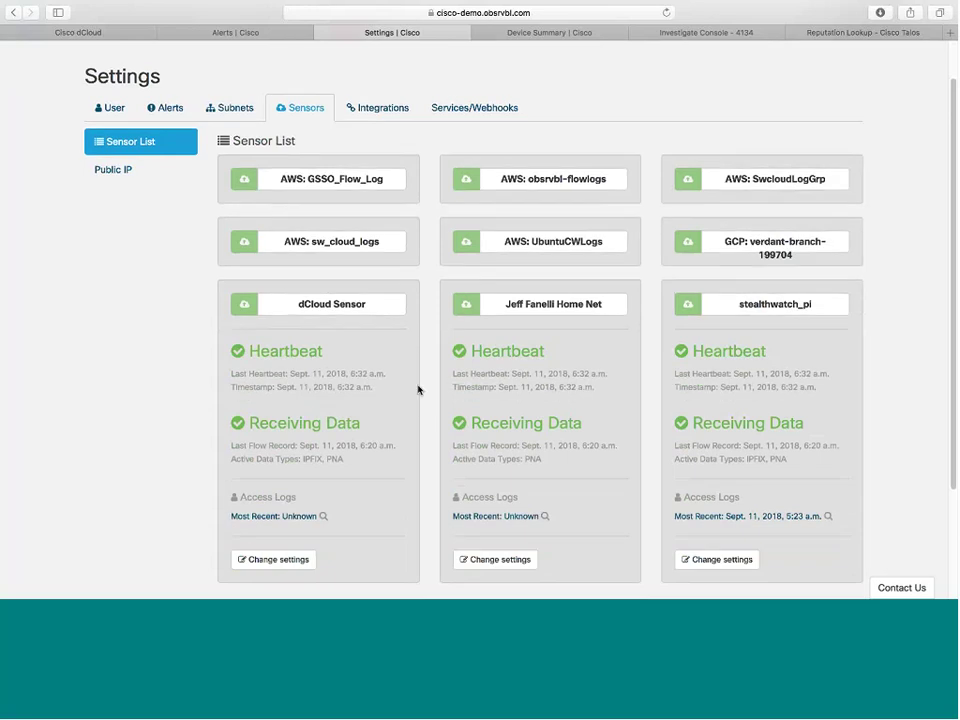
scroll(418, 389, "down", 2)
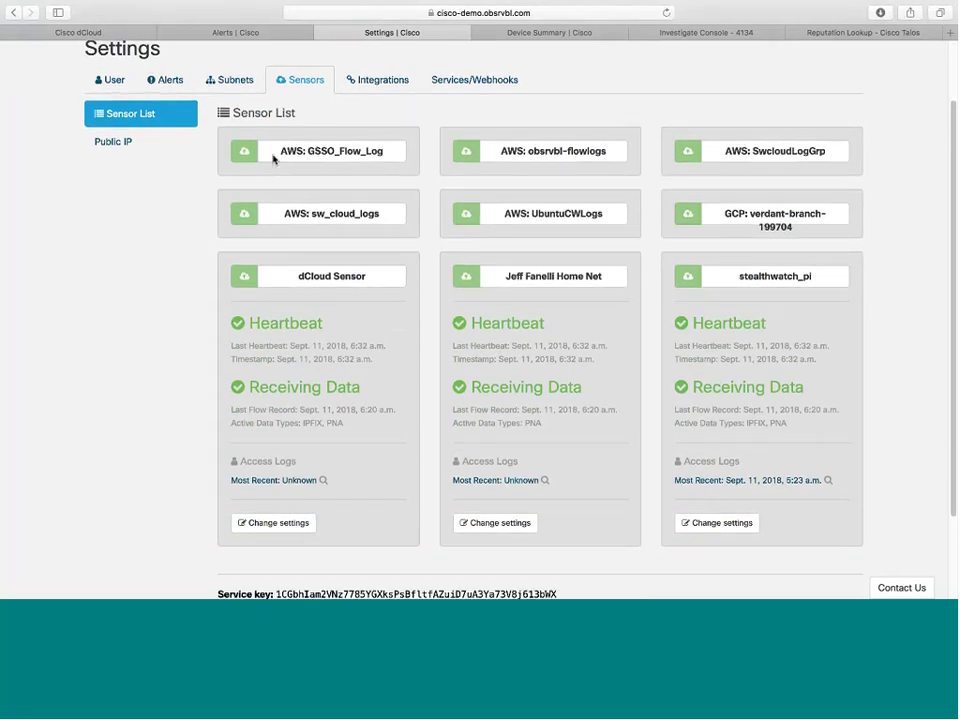
scroll(454, 381, "down", 2)
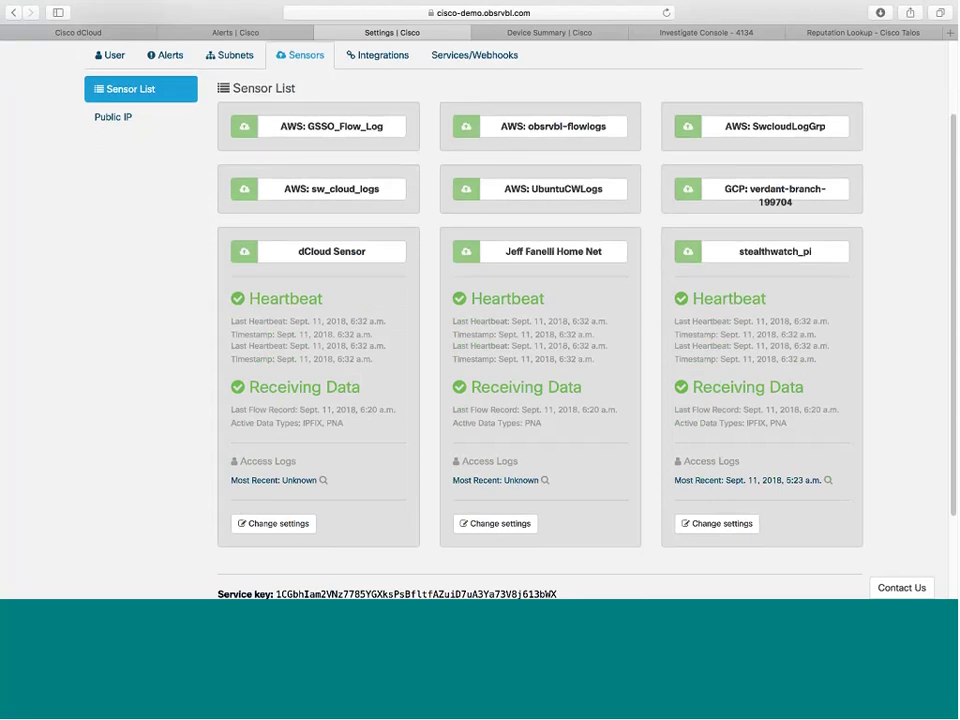
scroll(455, 383, "up", 5)
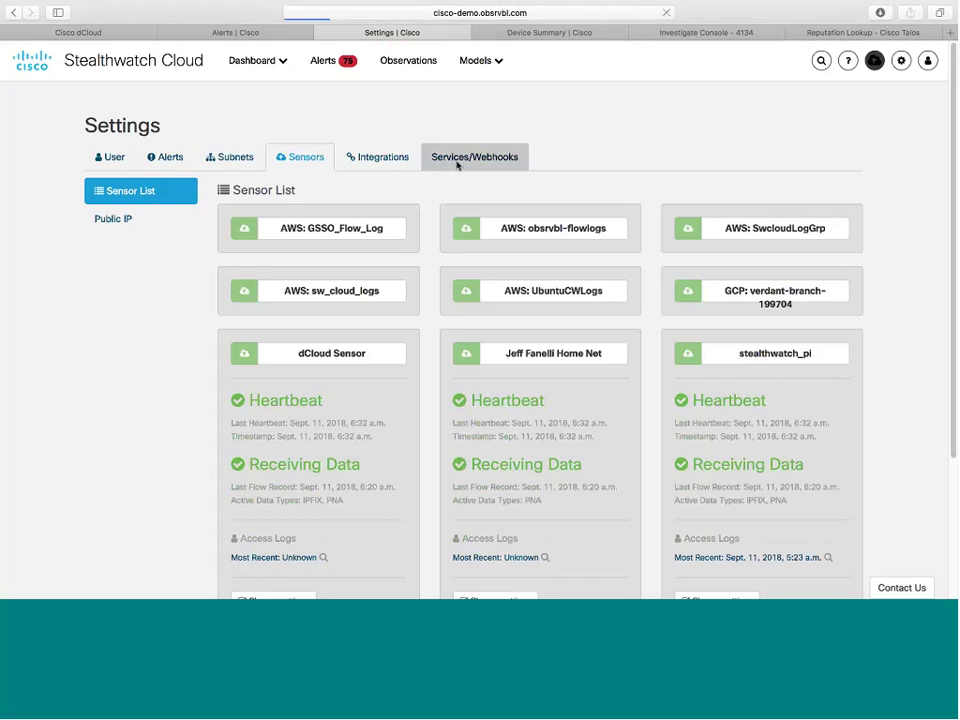
- View the configured services and webhooks, and open the Cisco Webex Teams service form at its Room Id field
left_click(457, 165)
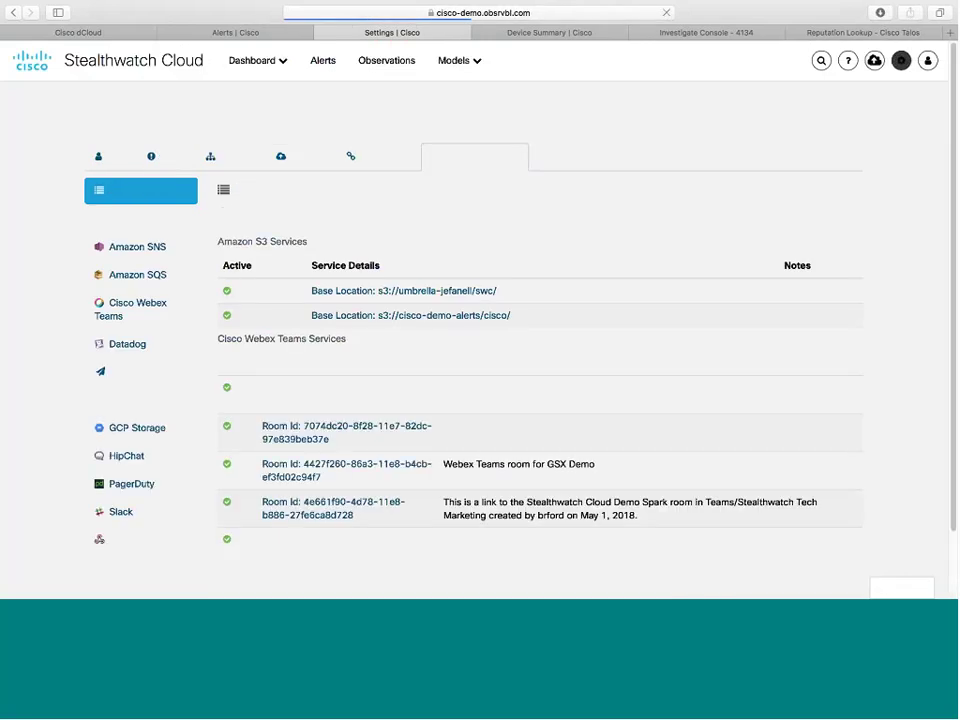
scroll(214, 431, "down", 1)
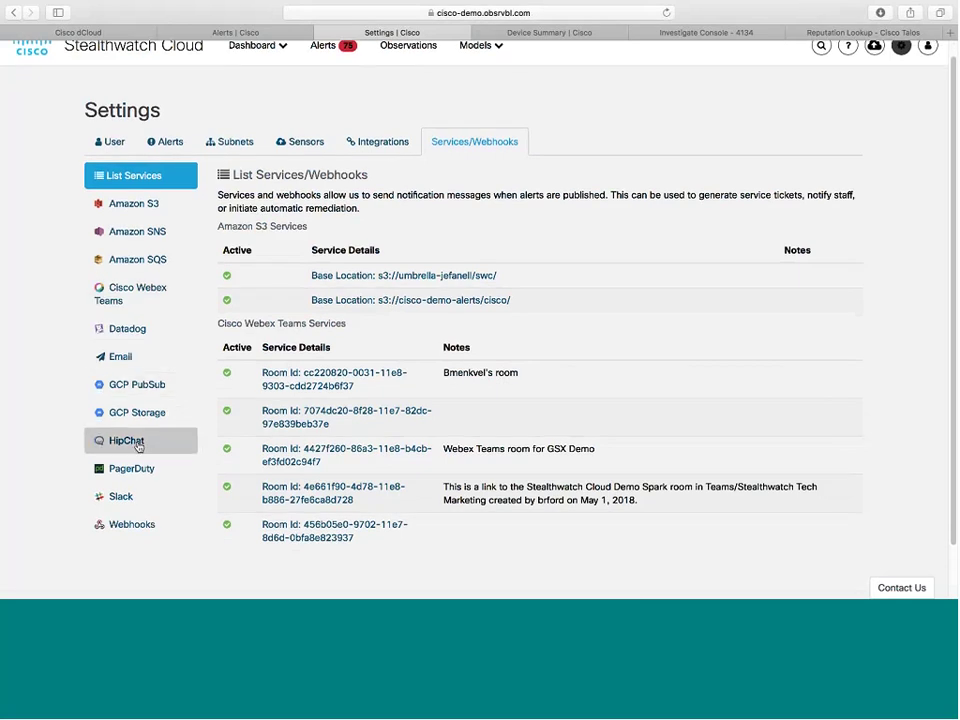
left_click(135, 298)
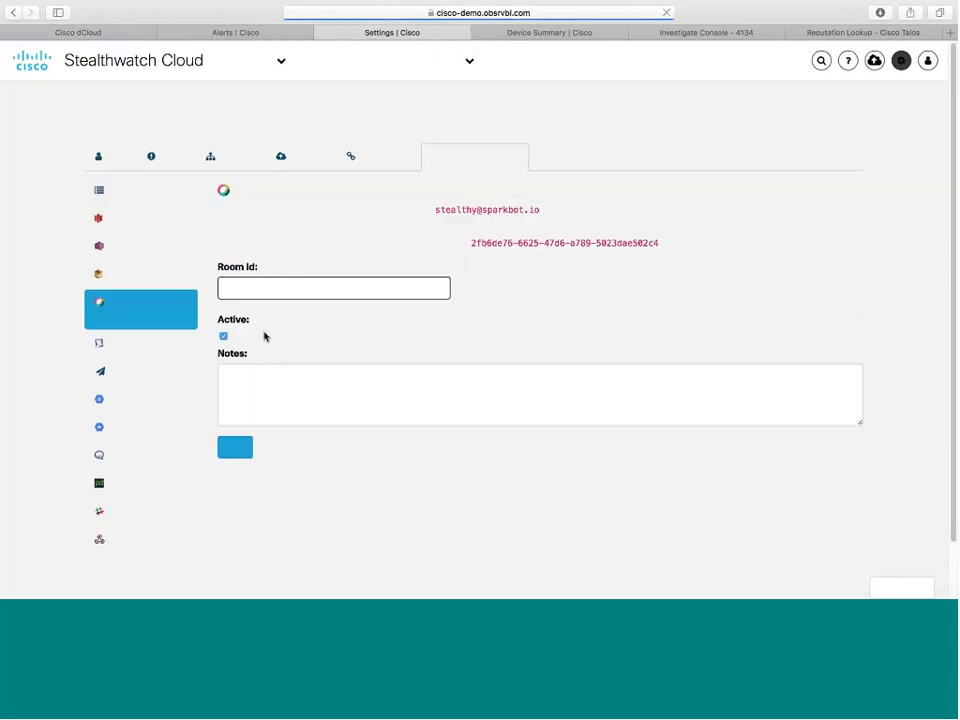
left_click(290, 289)
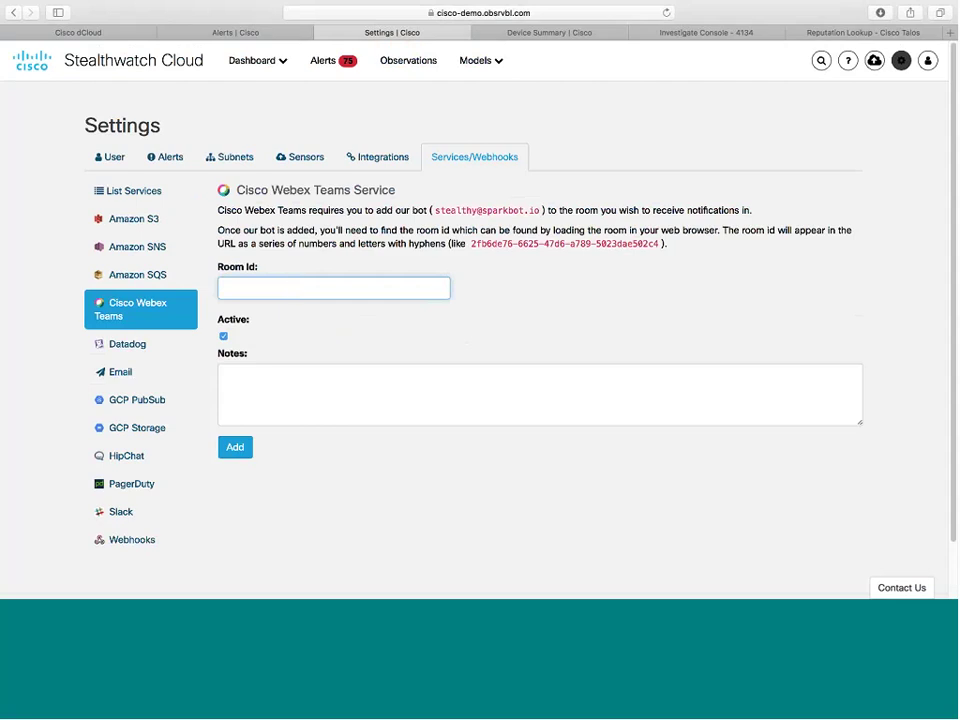
- Open AWS Visualizations and bring the account nodes of the network graph into view
left_click(258, 76)
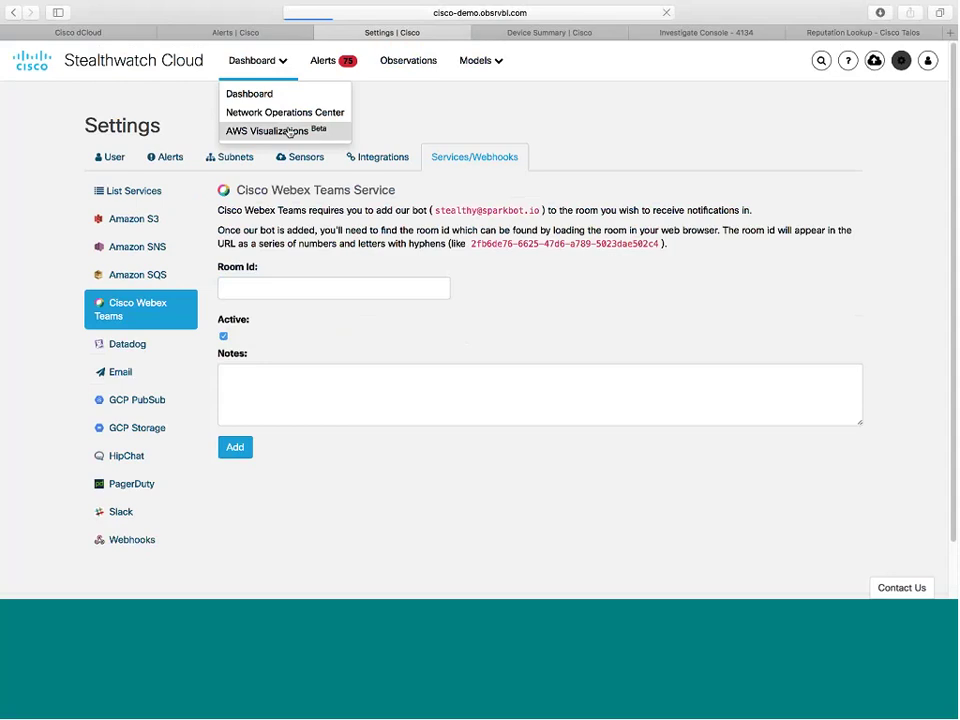
left_click(289, 131)
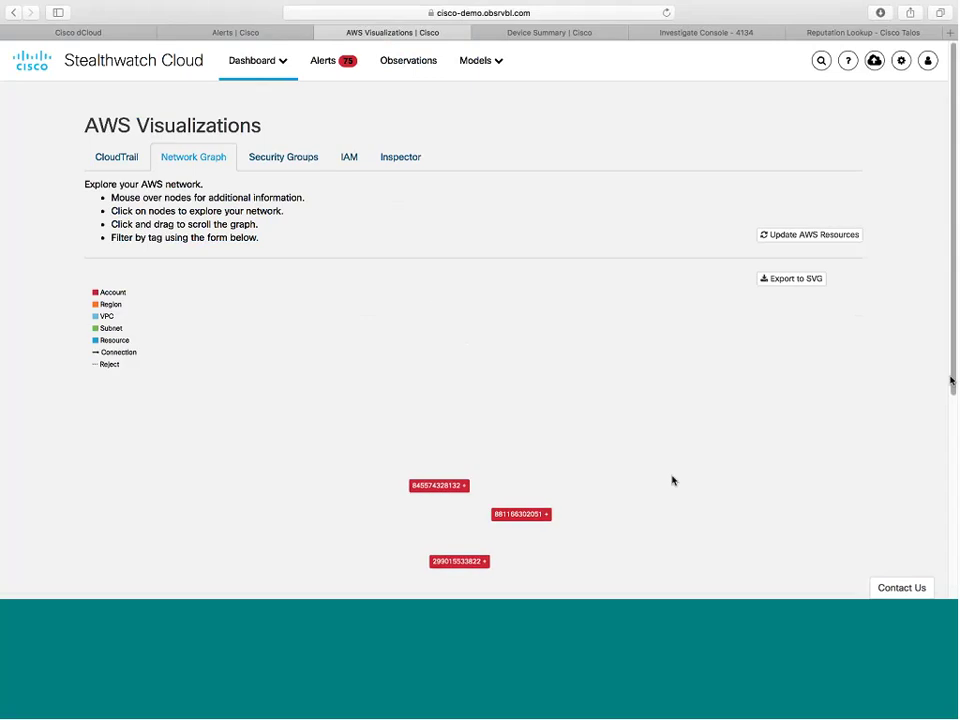
scroll(955, 378, "down", 4)
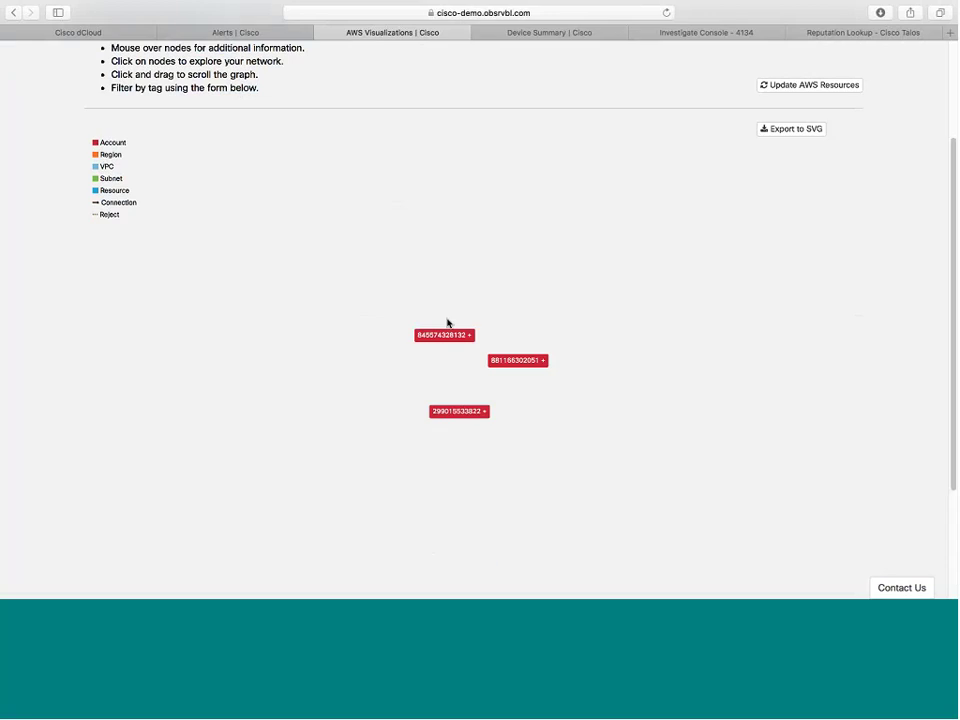
- Expand the network graph through us-west-2, Demo Friday Network and subnet 10.0.0.0/24 down to its individual EC2 instances
left_click(476, 417)
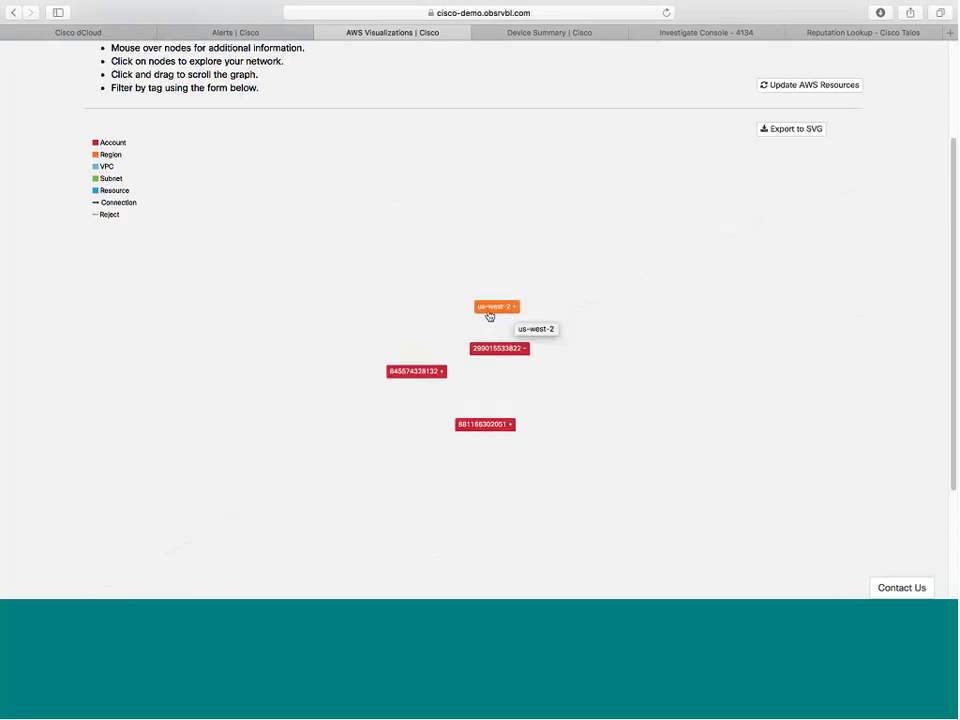
left_click(503, 308)
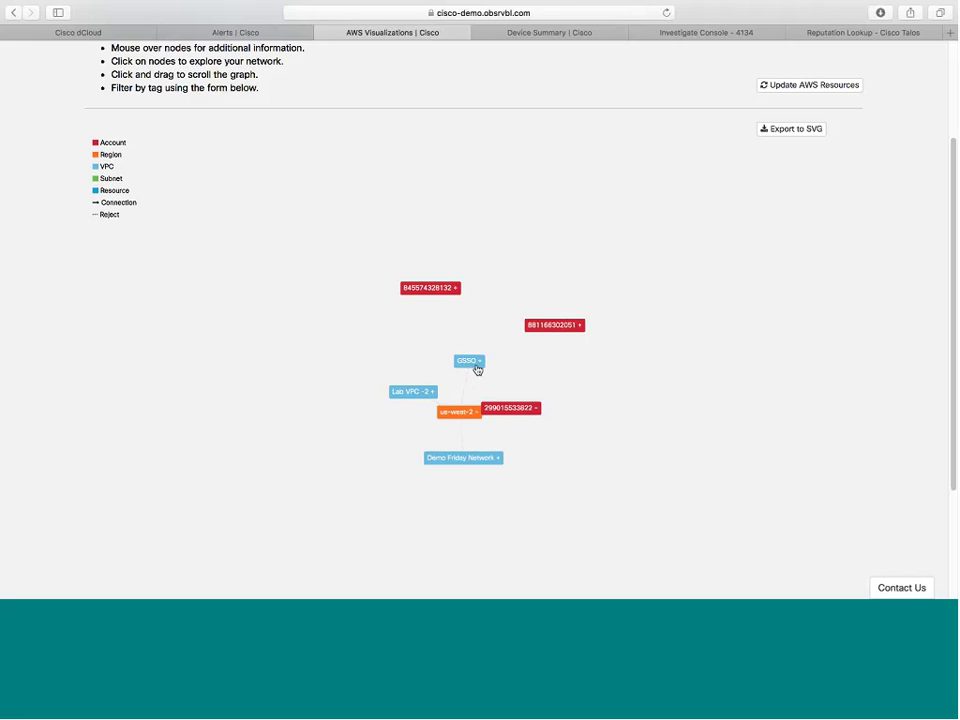
mouse_move(477, 369)
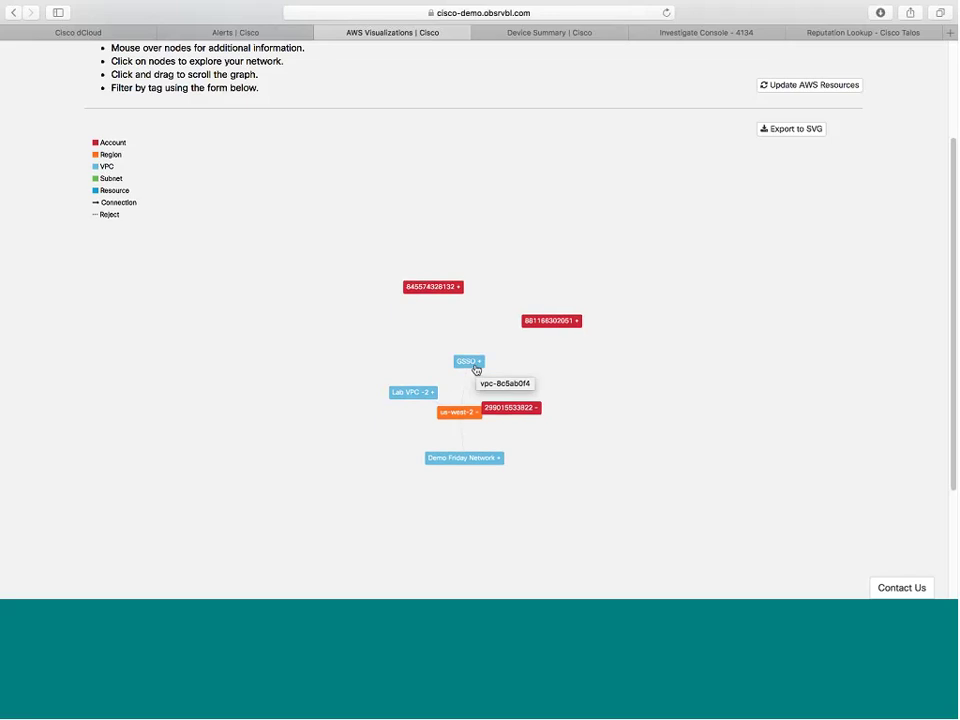
left_click(466, 458)
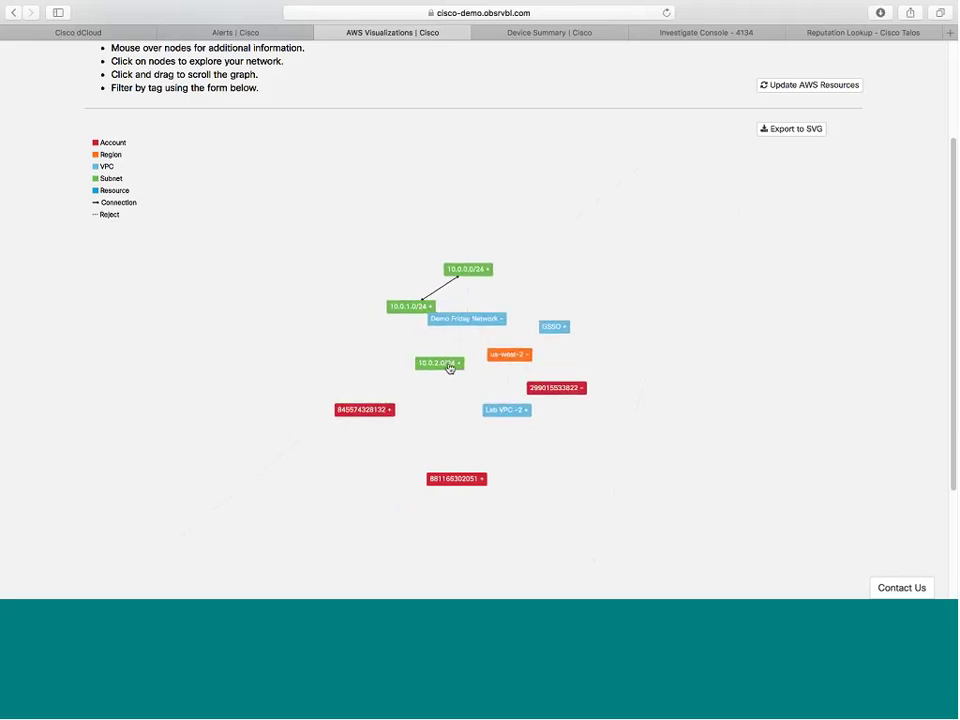
left_click(479, 271)
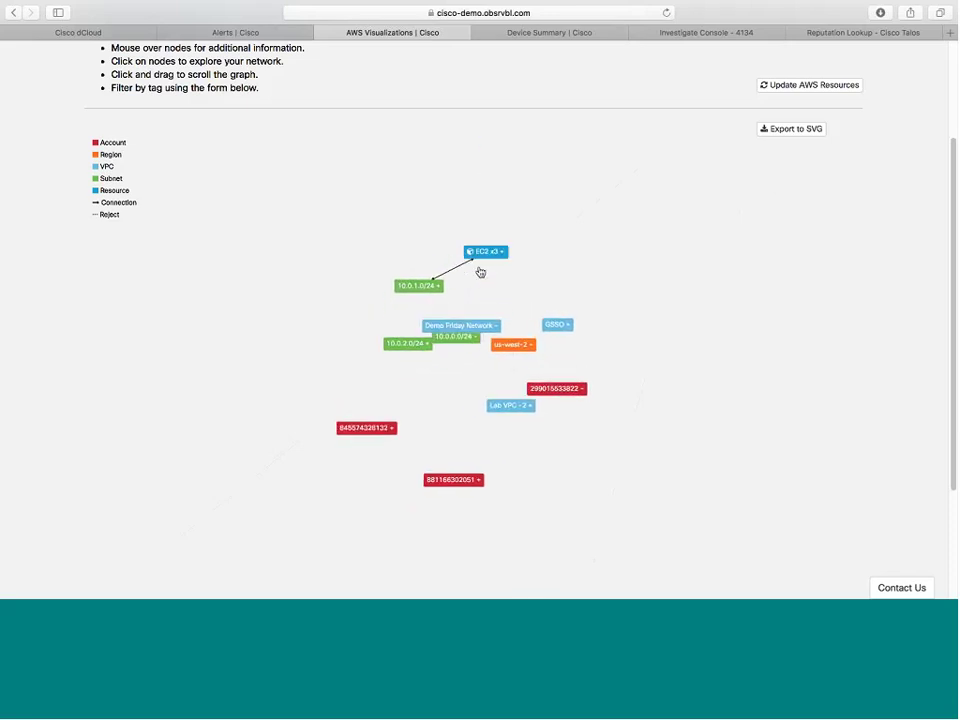
left_click(473, 250)
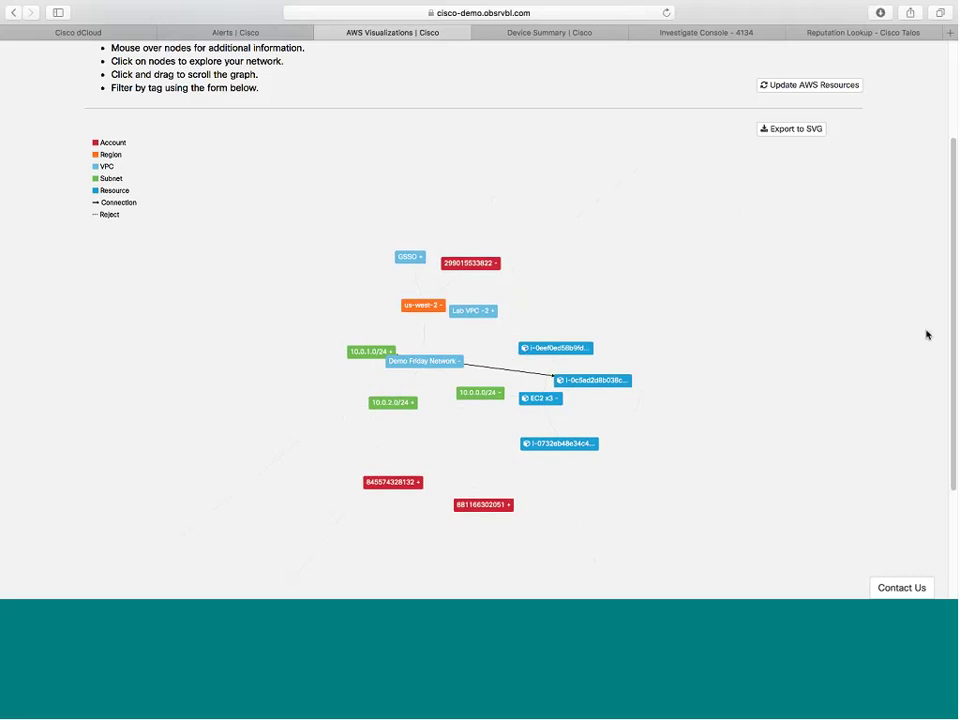
- Open the AWS security groups graph and expand an account through region us-west-2 and vpc-4419b222 to its security group
scroll(951, 338, "up", 1)
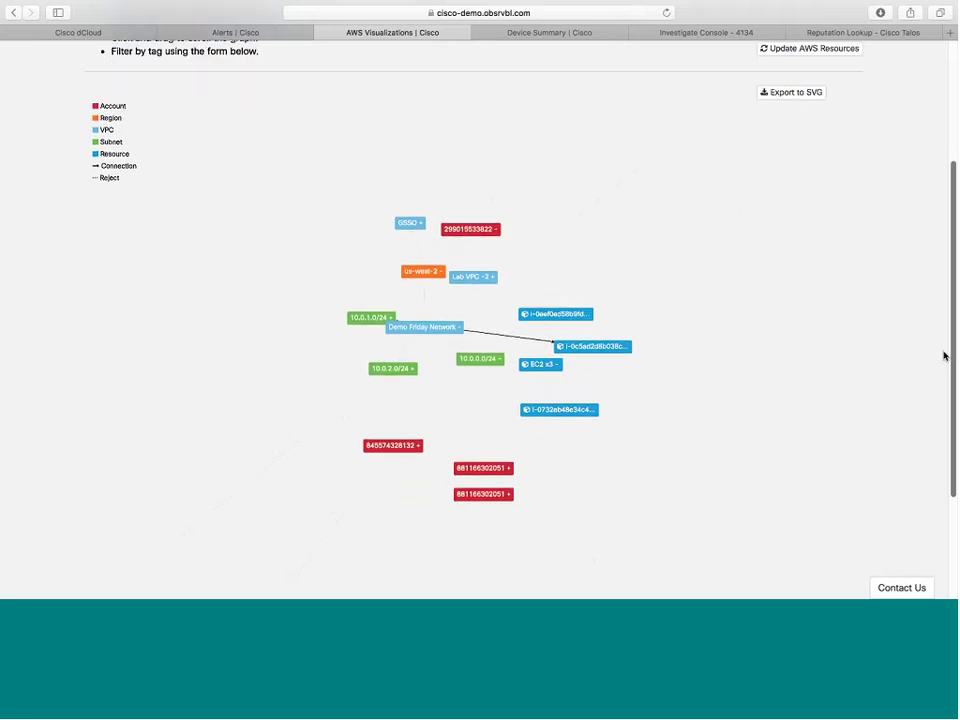
scroll(946, 340, "up", 2)
left_click_drag(948, 327, 947, 261)
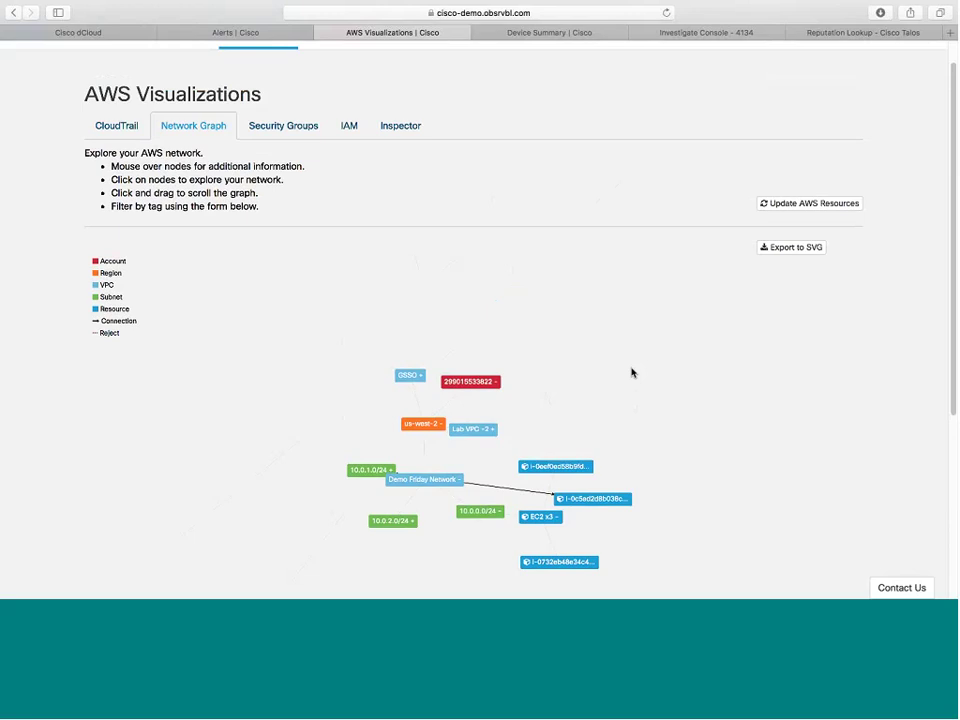
left_click(290, 130)
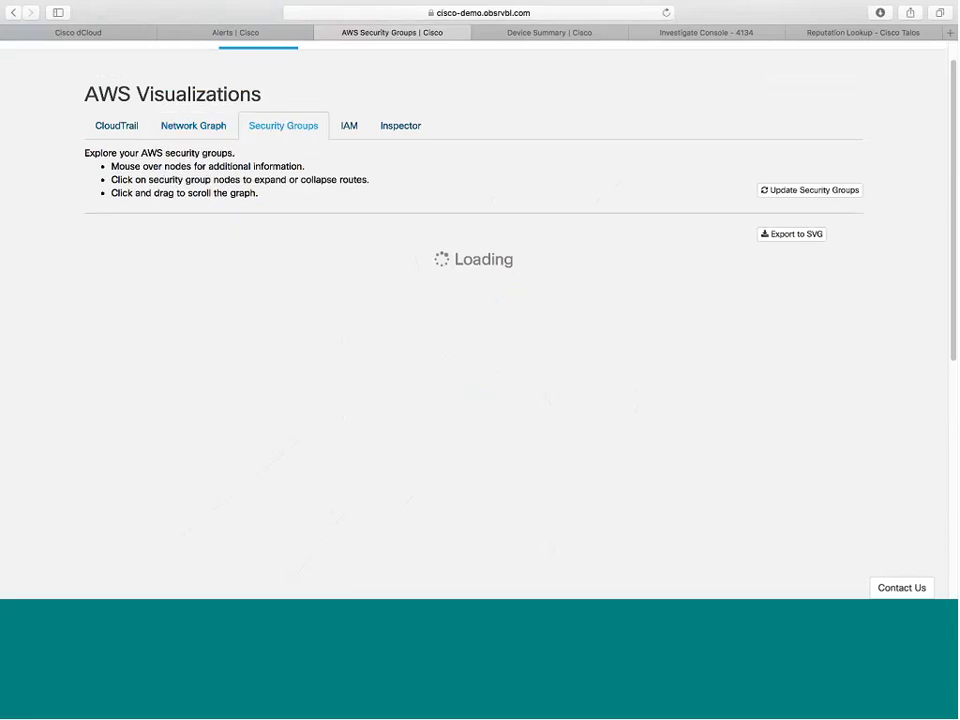
scroll(759, 344, "down", 4)
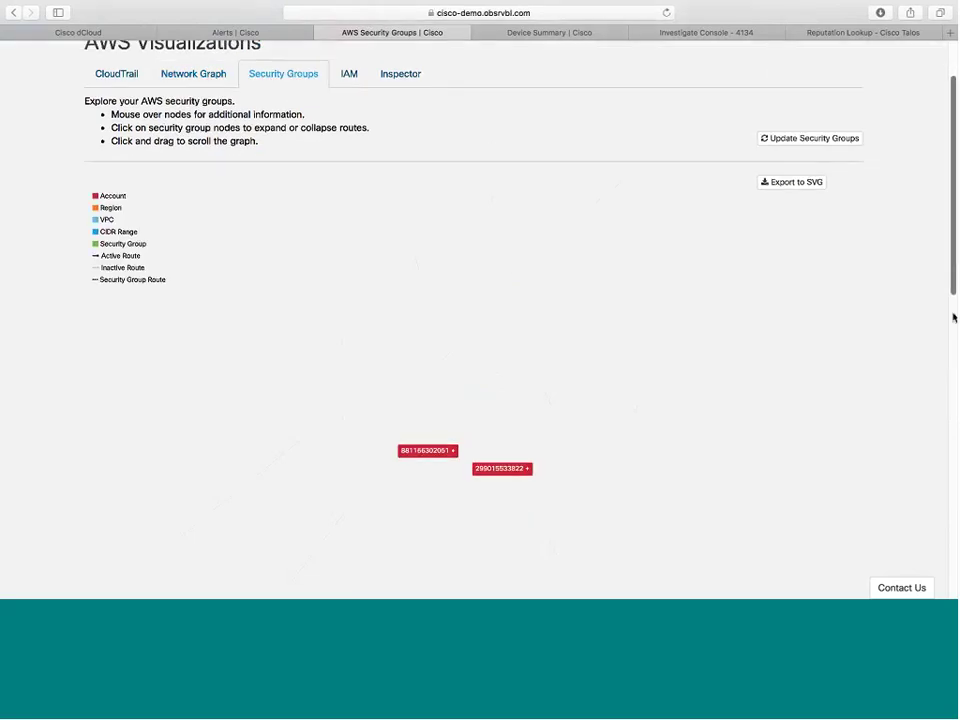
left_click(452, 240)
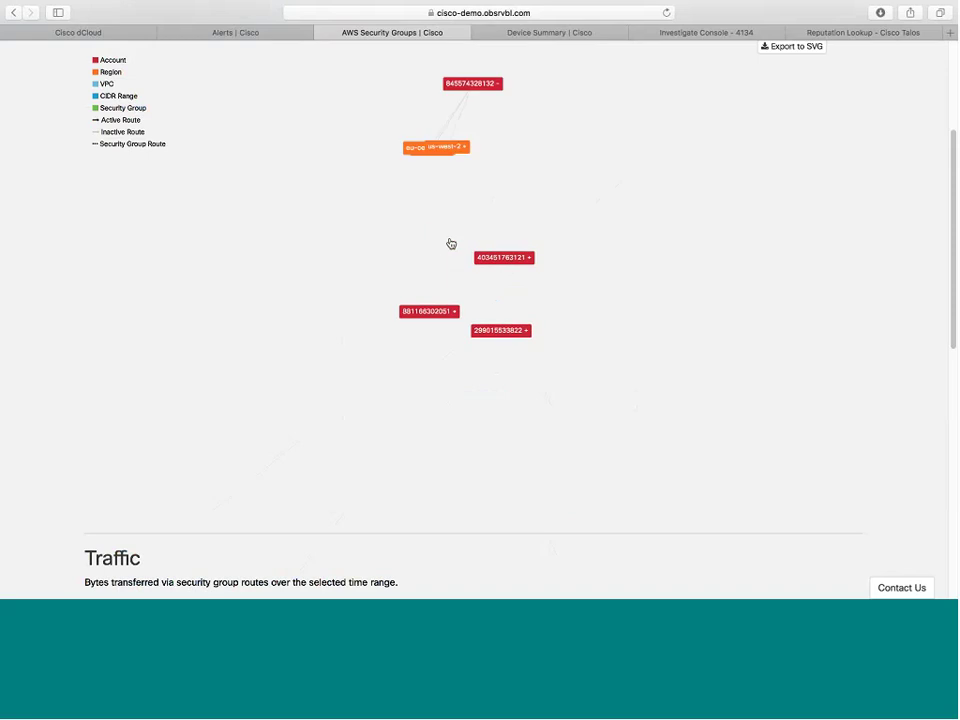
left_click(441, 256)
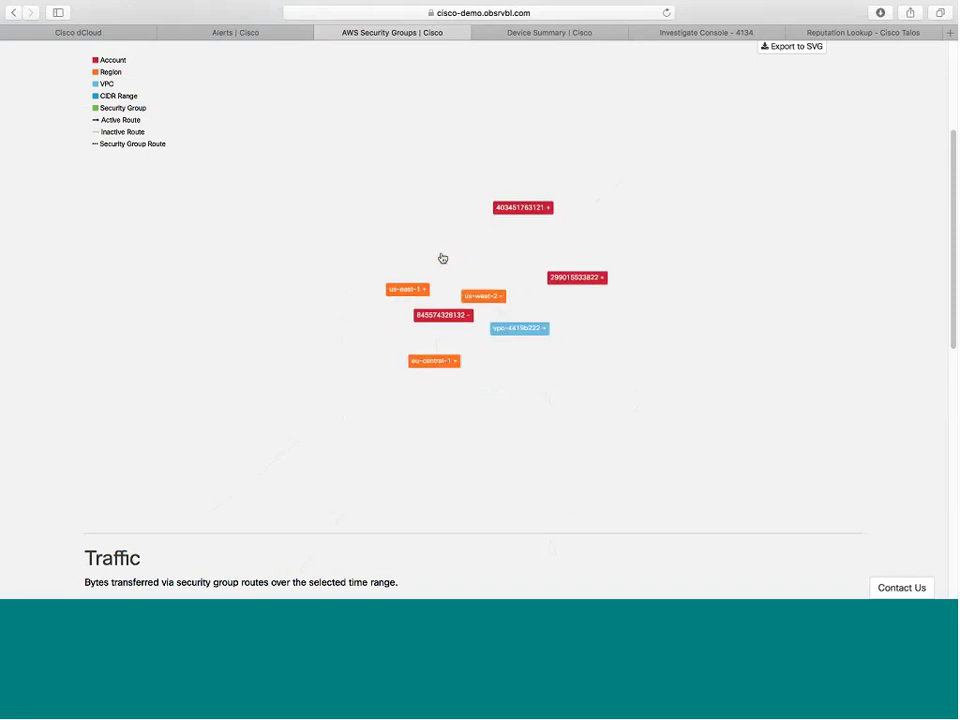
left_click(521, 331)
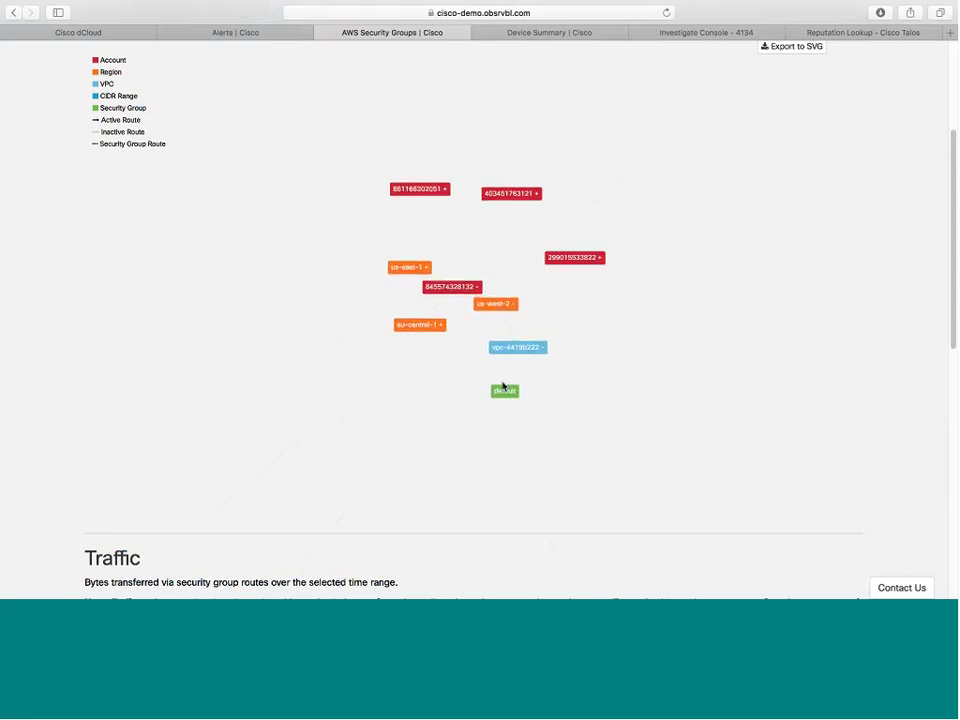
- Expand the eu-central-1 region in the AWS security groups graph to its VPC
left_click(431, 322)
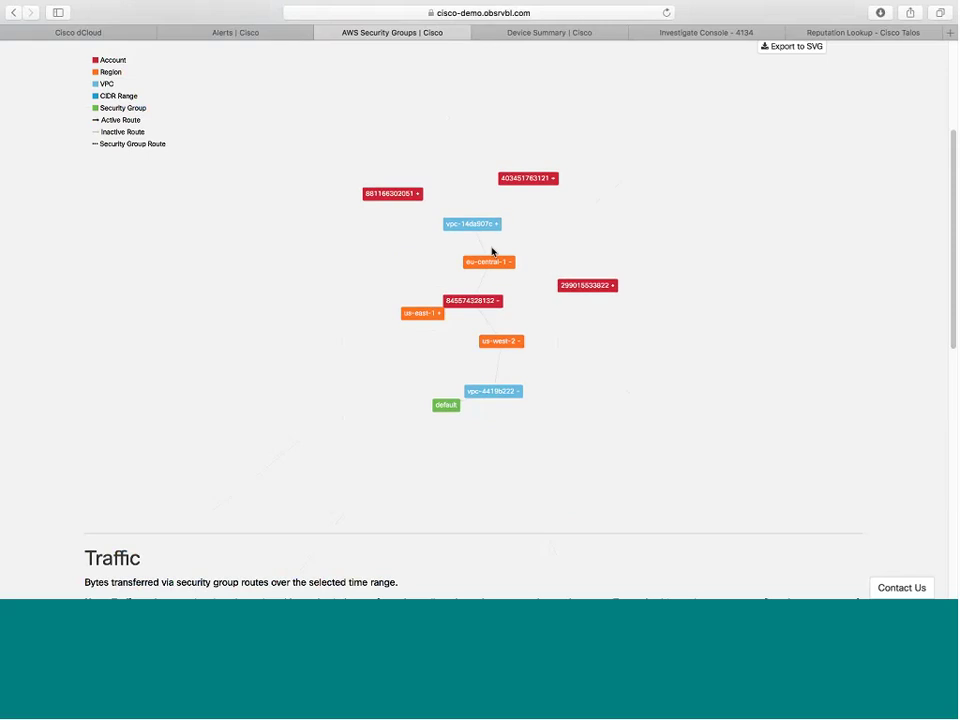
left_click_drag(953, 276, 938, 202)
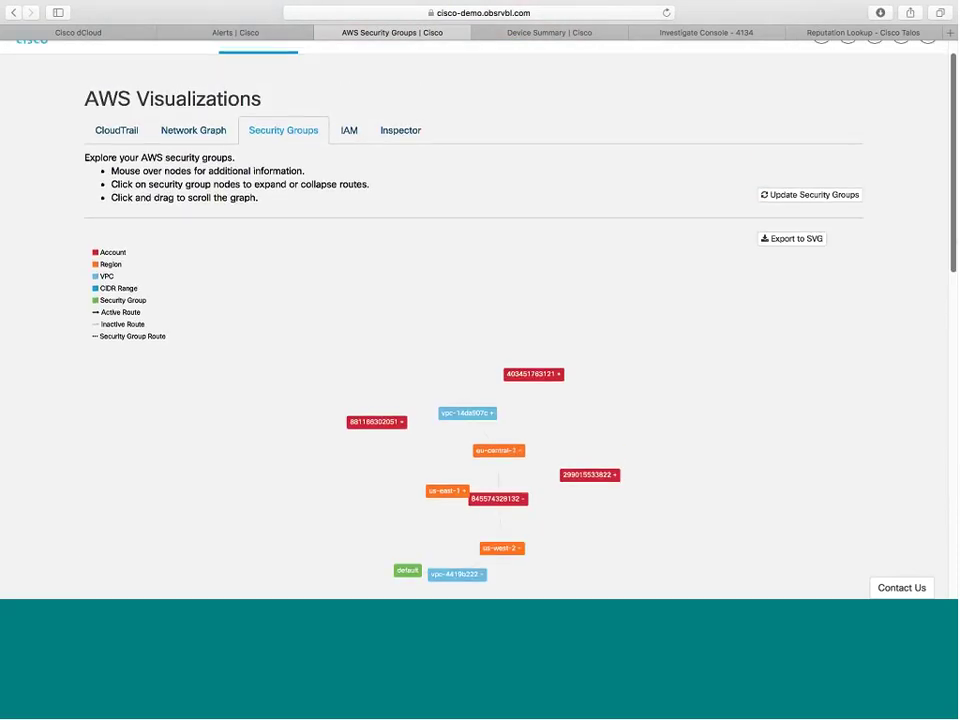
scroll(937, 202, "down", 1)
scroll(480, 330, "down", 2)
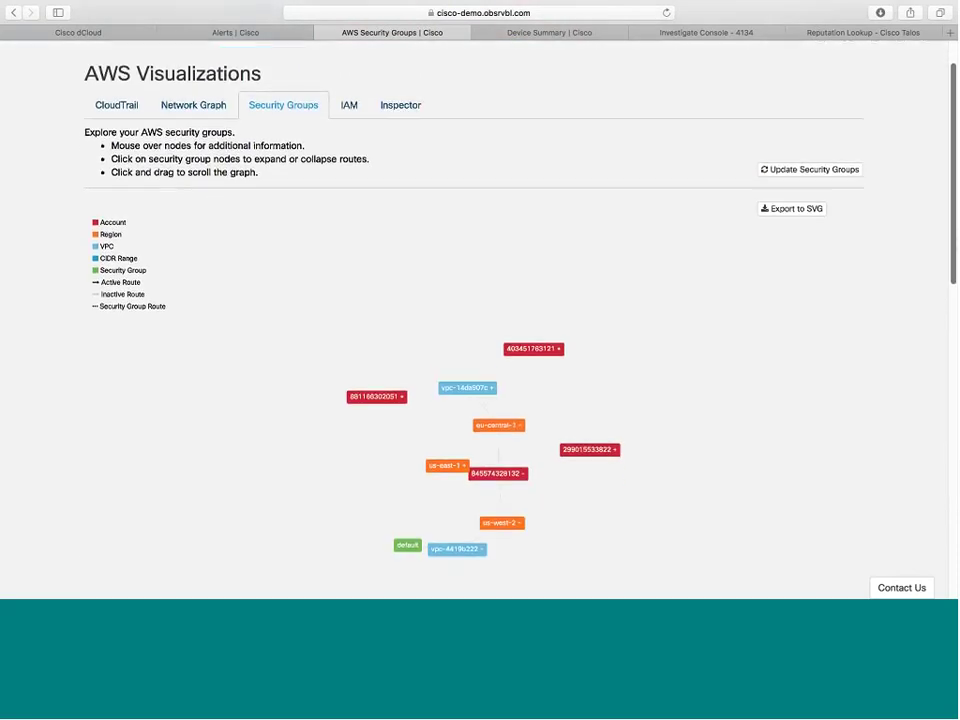
scroll(954, 262, "down", 2)
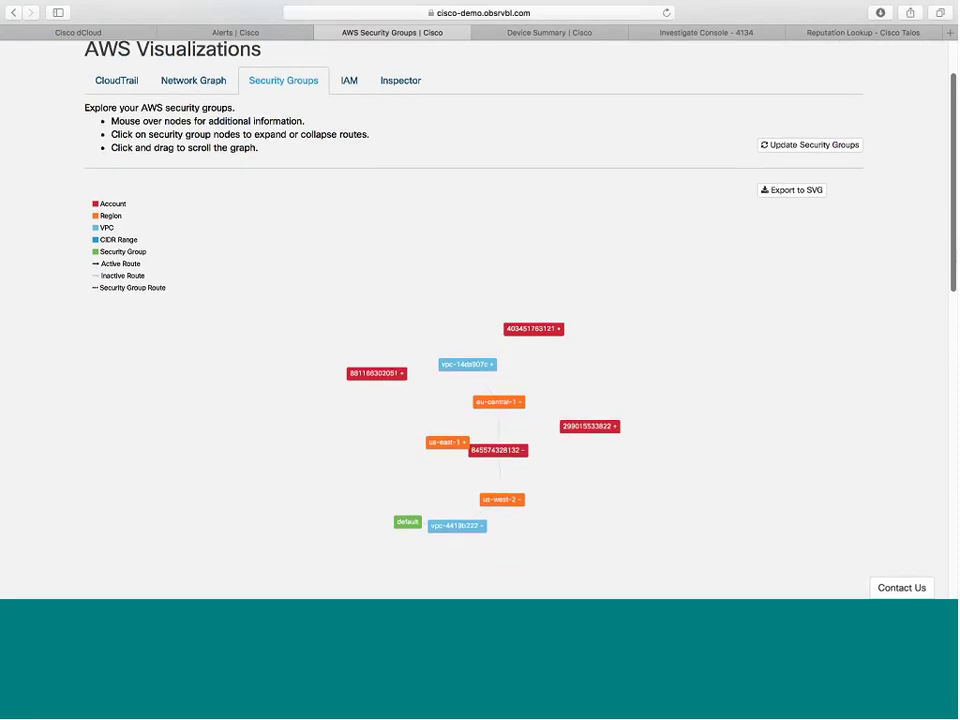
scroll(954, 262, "down", 1)
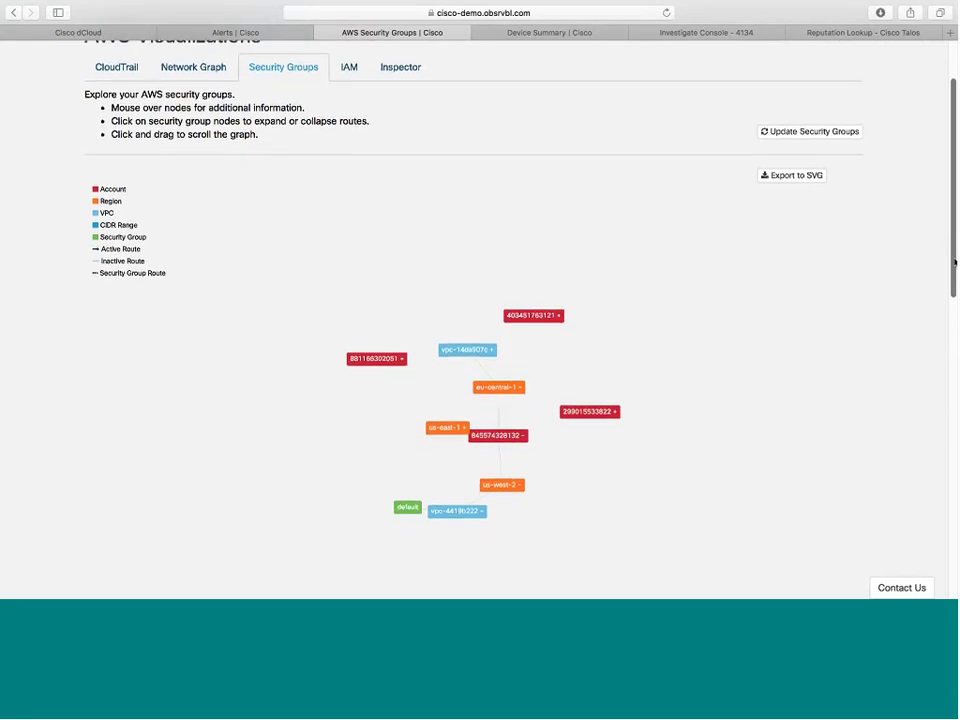
scroll(954, 262, "down", 2)
scroll(952, 261, "up", 2)
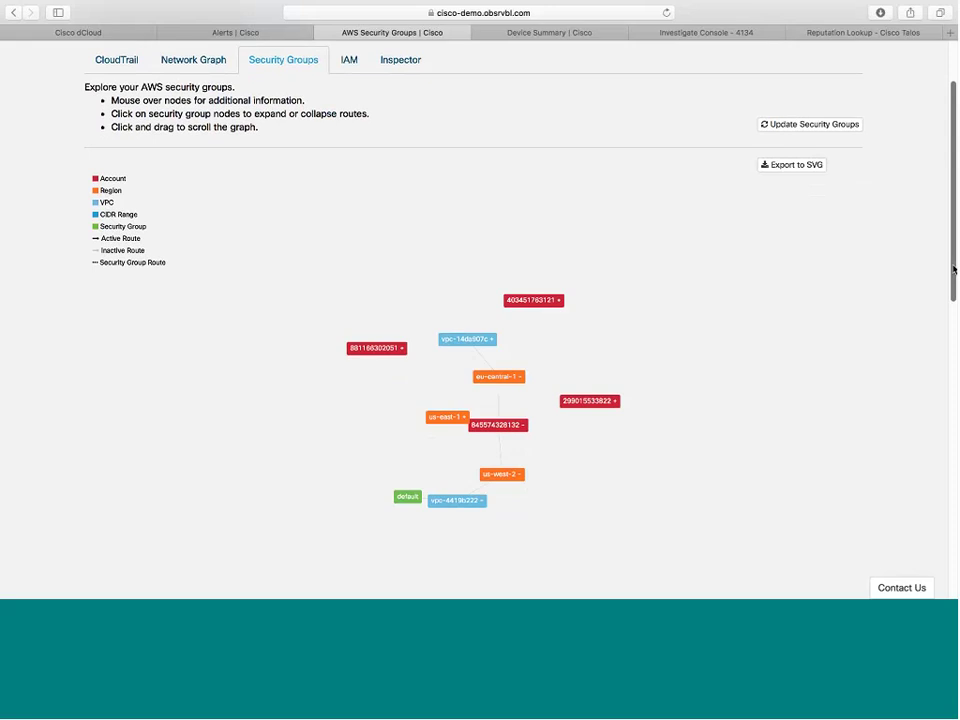
scroll(950, 260, "up", 2)
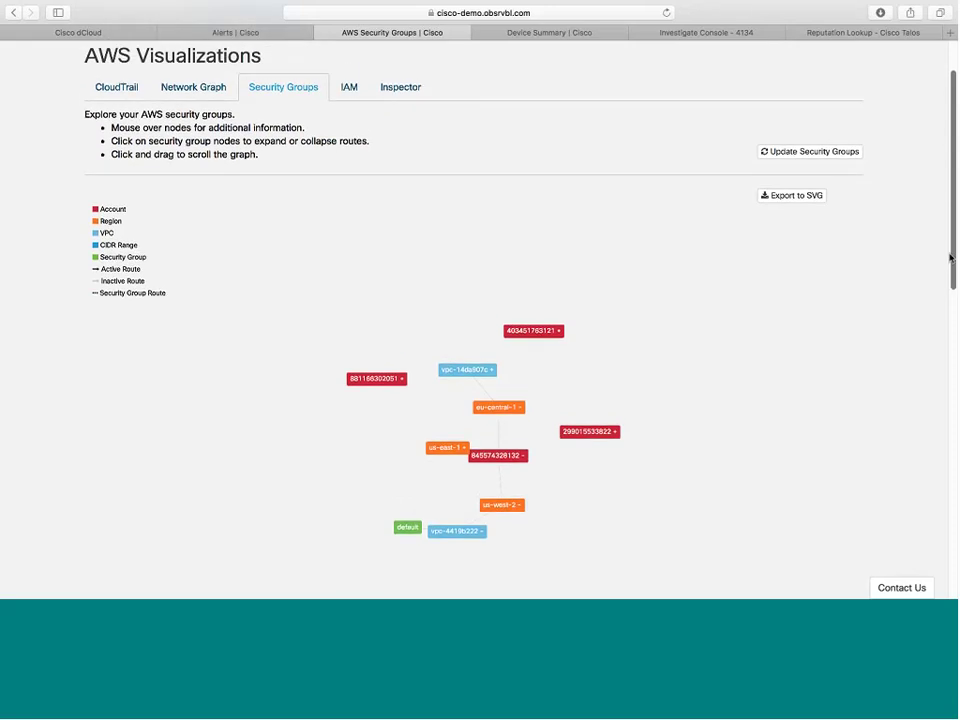
scroll(950, 258, "down", 3)
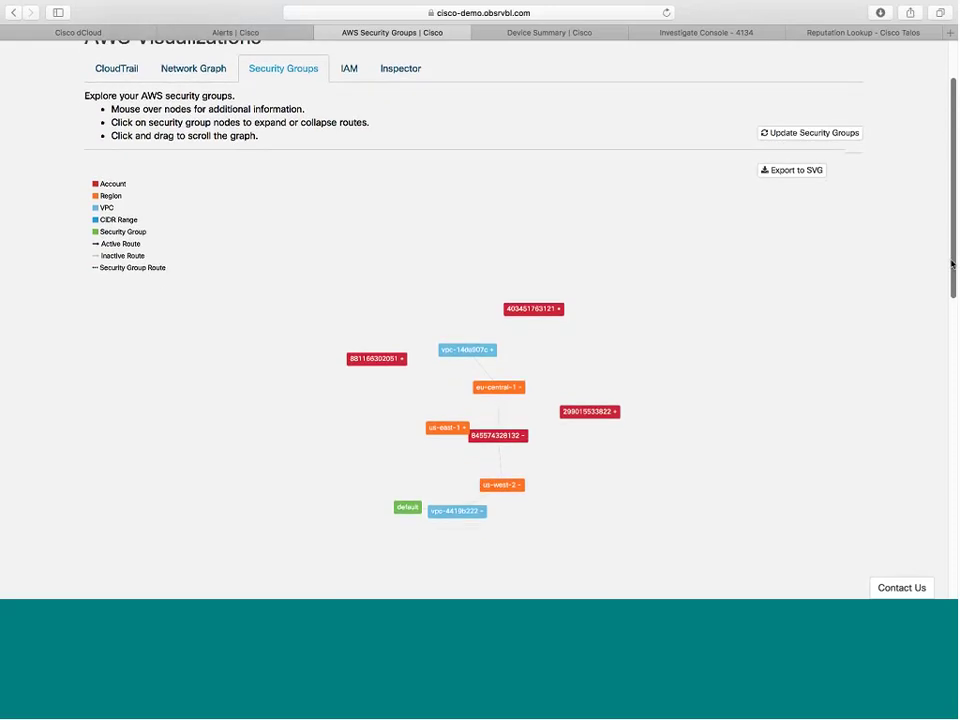
scroll(952, 263, "up", 1)
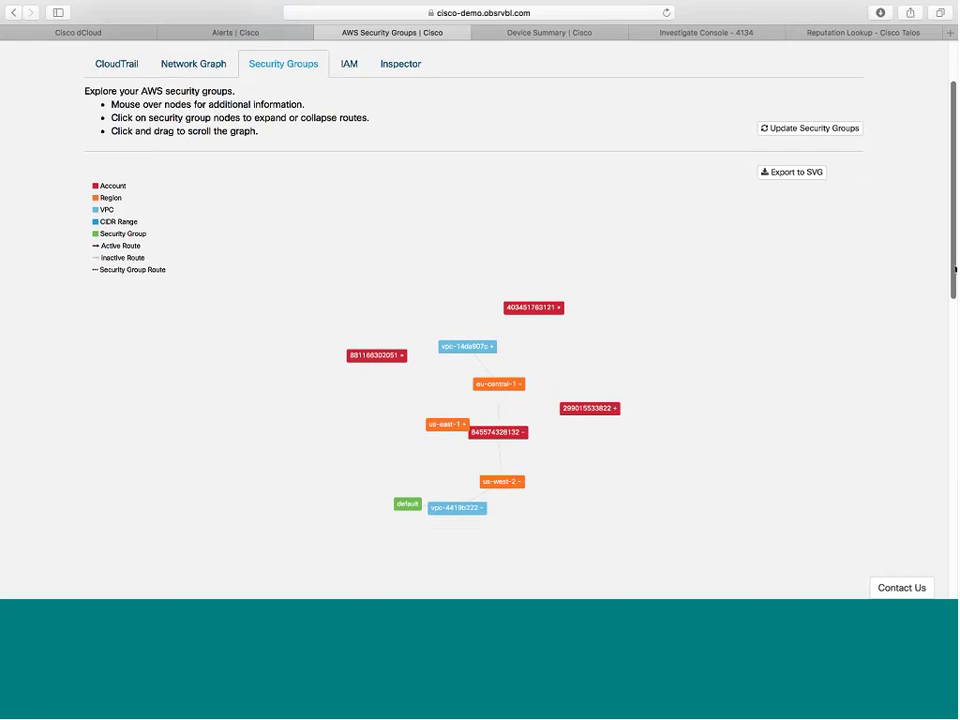
scroll(955, 268, "down", 2)
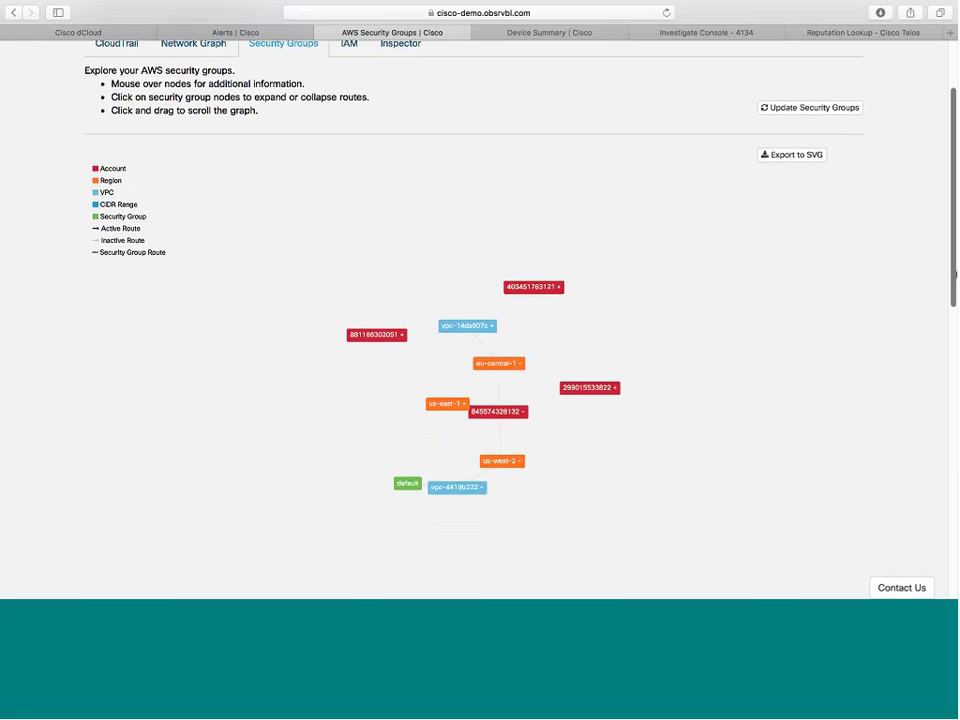
scroll(955, 272, "up", 2)
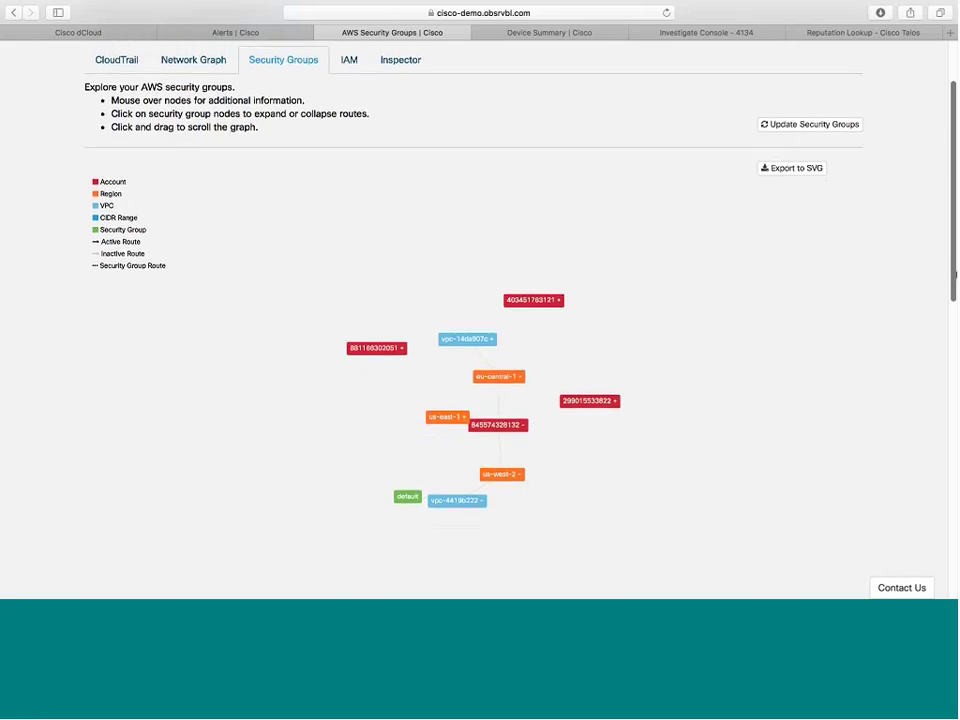
scroll(953, 270, "down", 1)
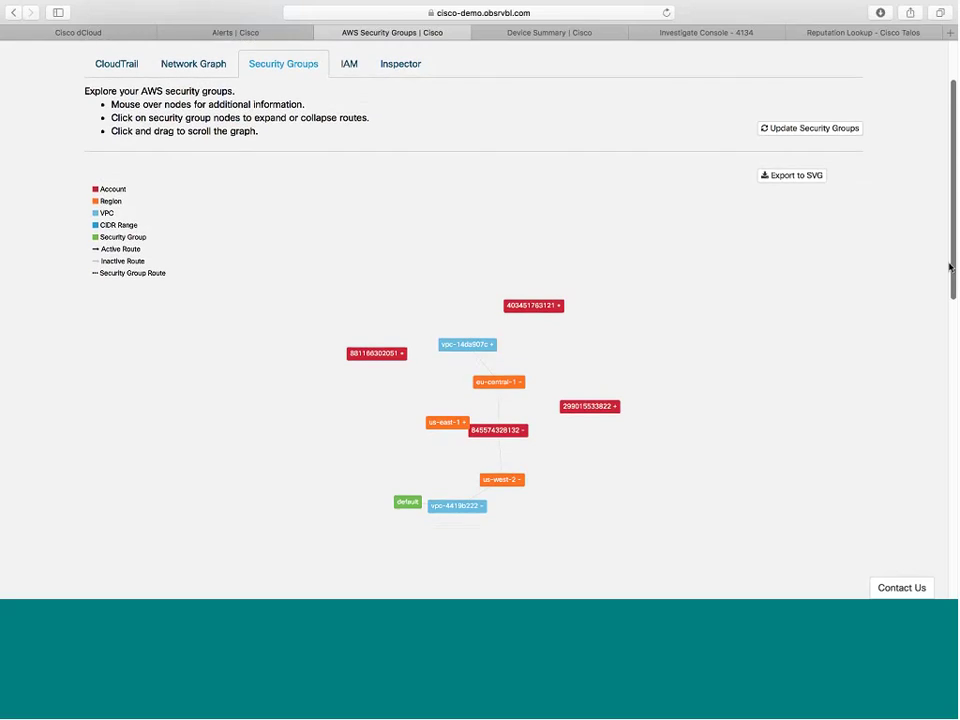
scroll(948, 260, "up", 3)
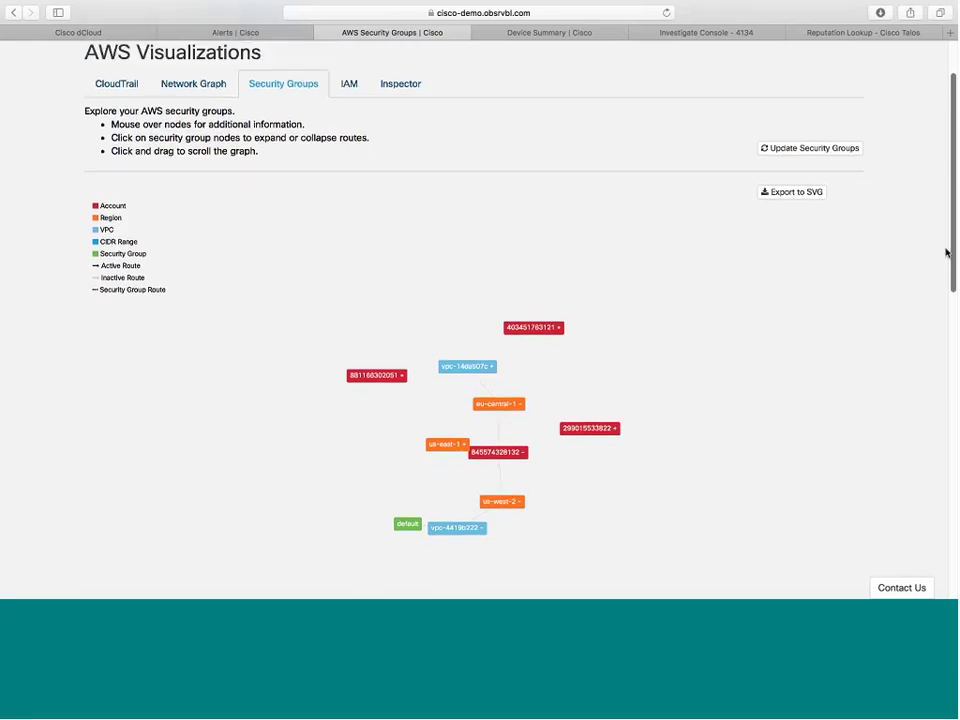
- Open the Endpoints model and select August 21, 2018 on the endpoints chart
scroll(946, 245, "up", 5)
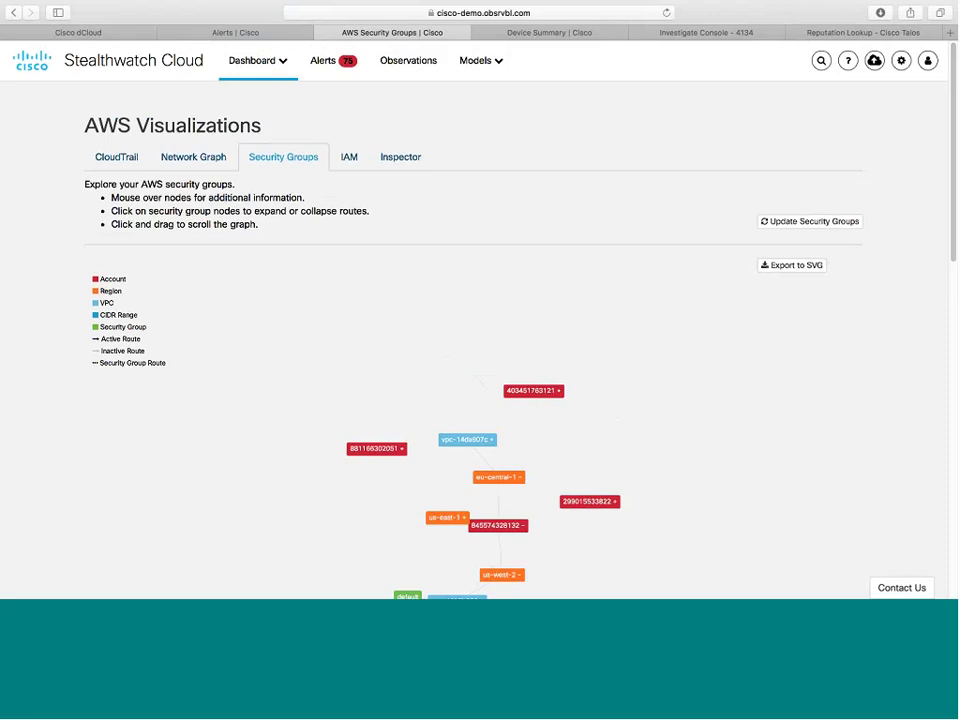
left_click(493, 66)
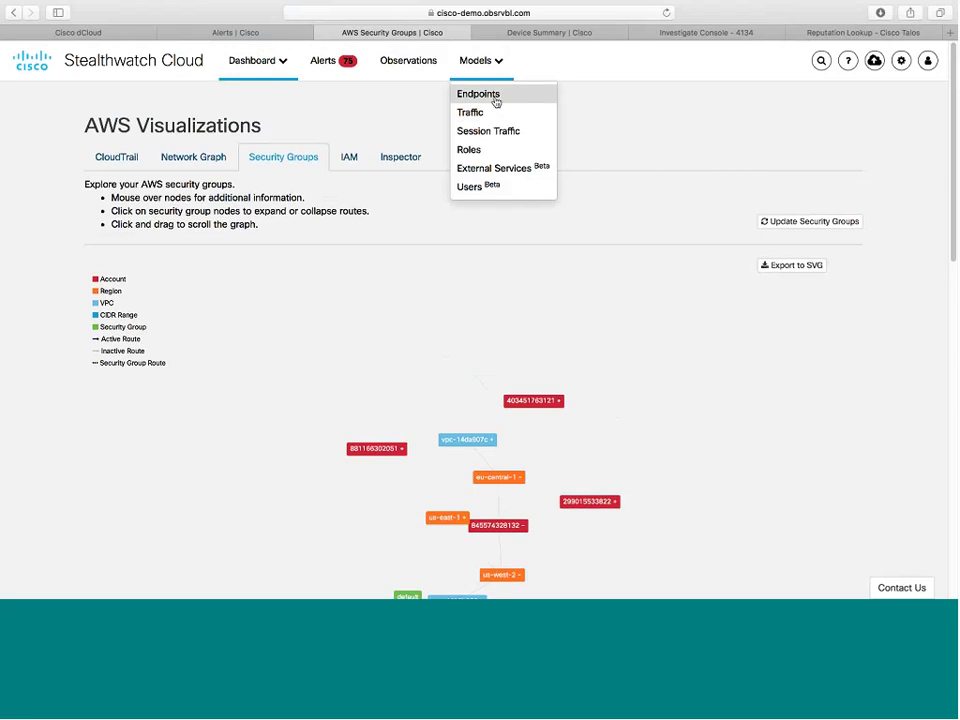
left_click(495, 100)
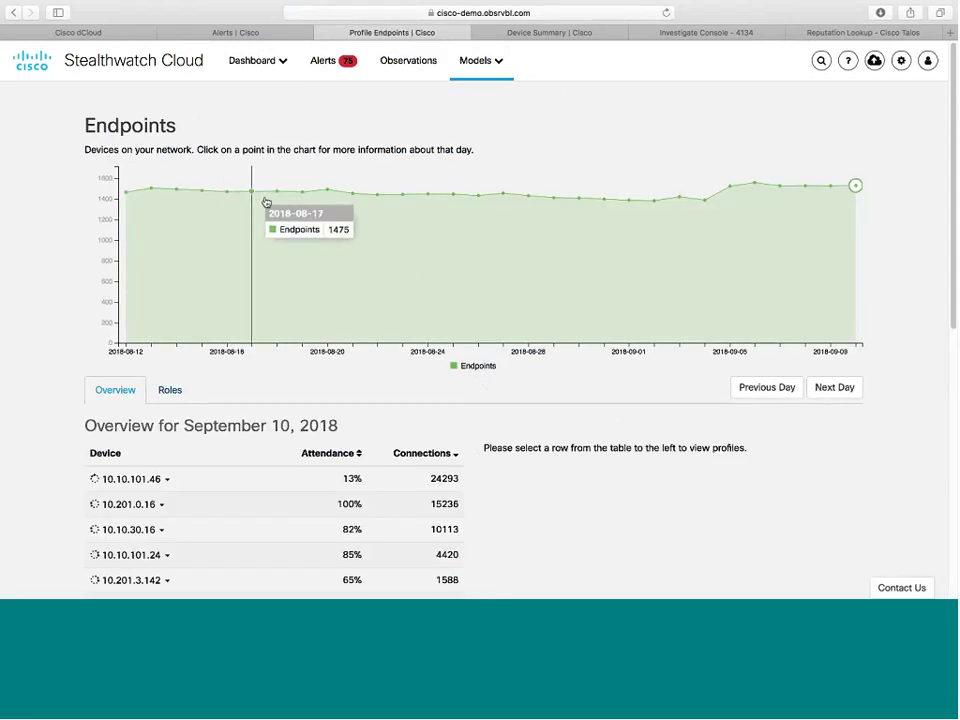
left_click(377, 200)
- Show the traffic profiles for device 10.10.101.46 in the August 21 overview
scroll(527, 494, "down", 1)
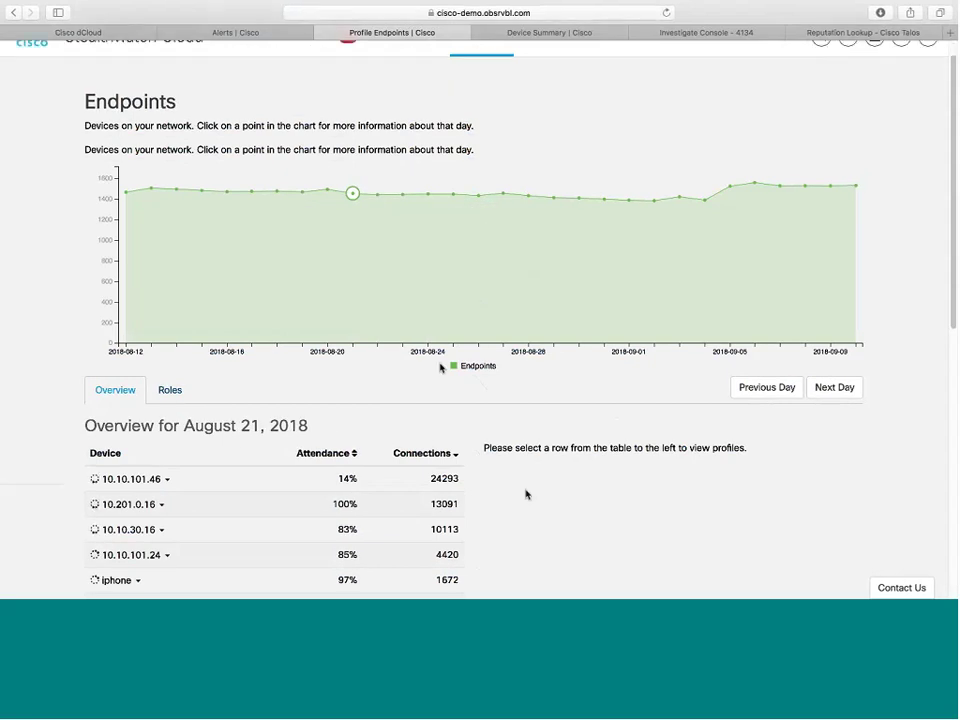
scroll(527, 494, "down", 2)
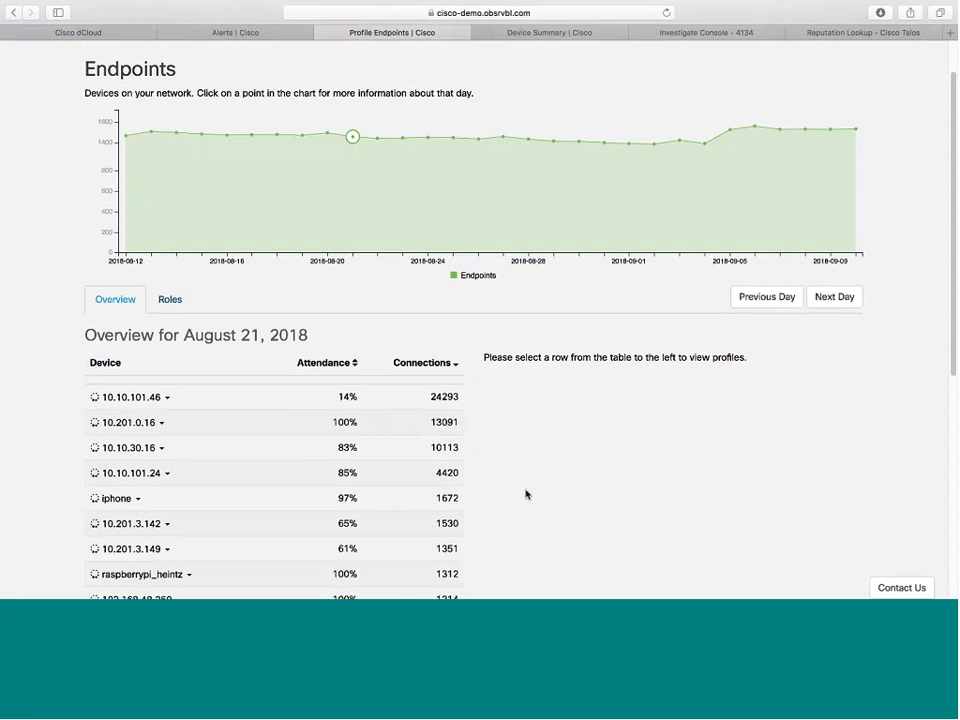
scroll(527, 494, "down", 1)
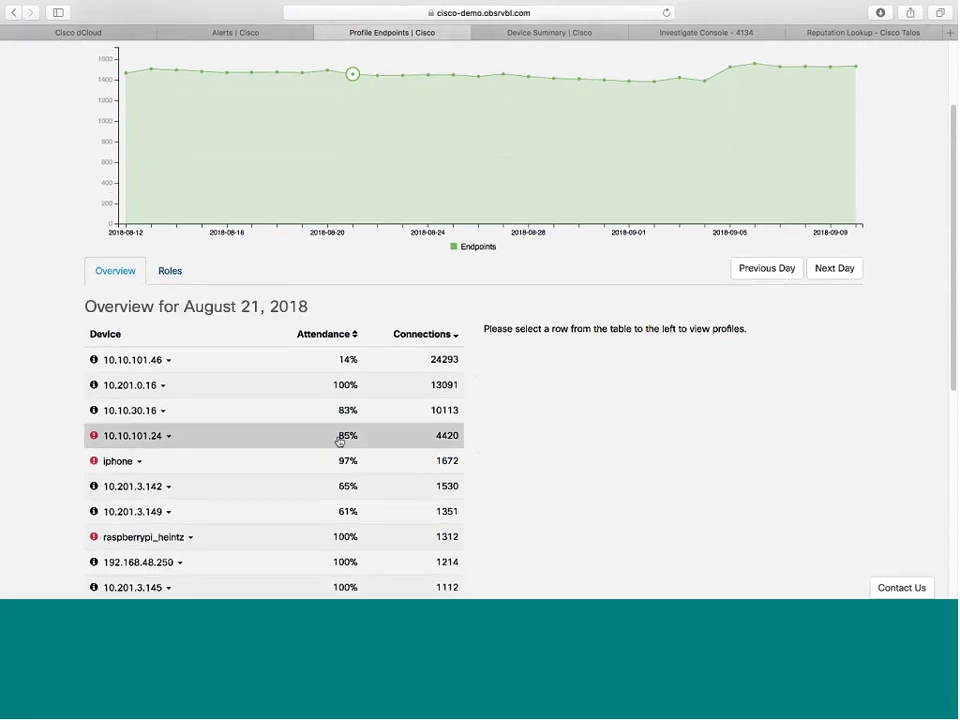
scroll(340, 441, "down", 1)
left_click(155, 320)
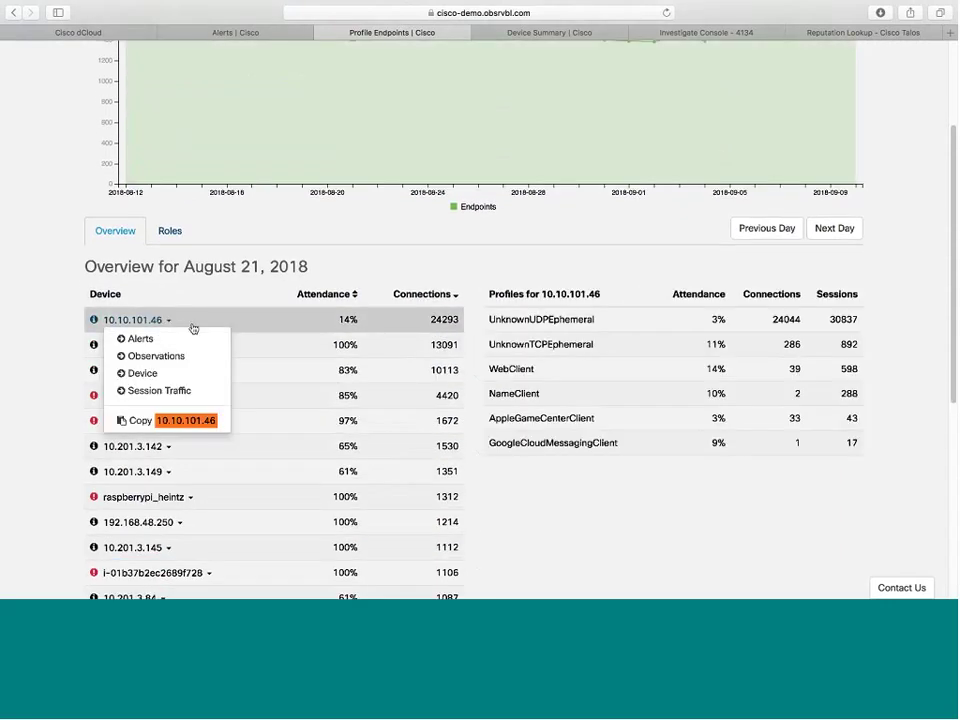
left_click(430, 283)
scroll(360, 401, "down", 2)
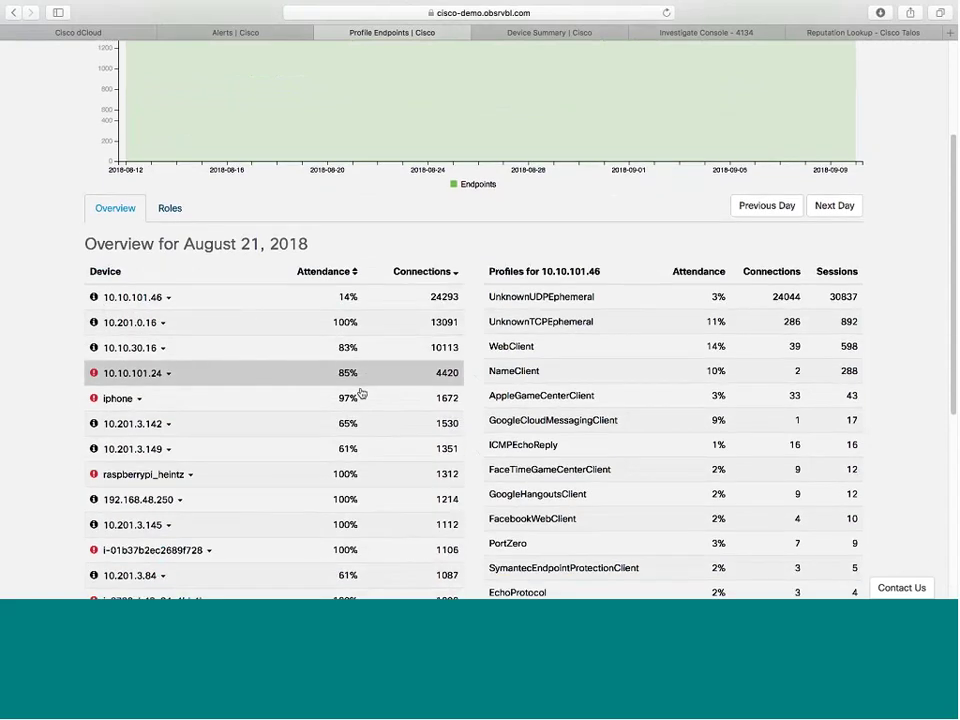
scroll(351, 353, "down", 1)
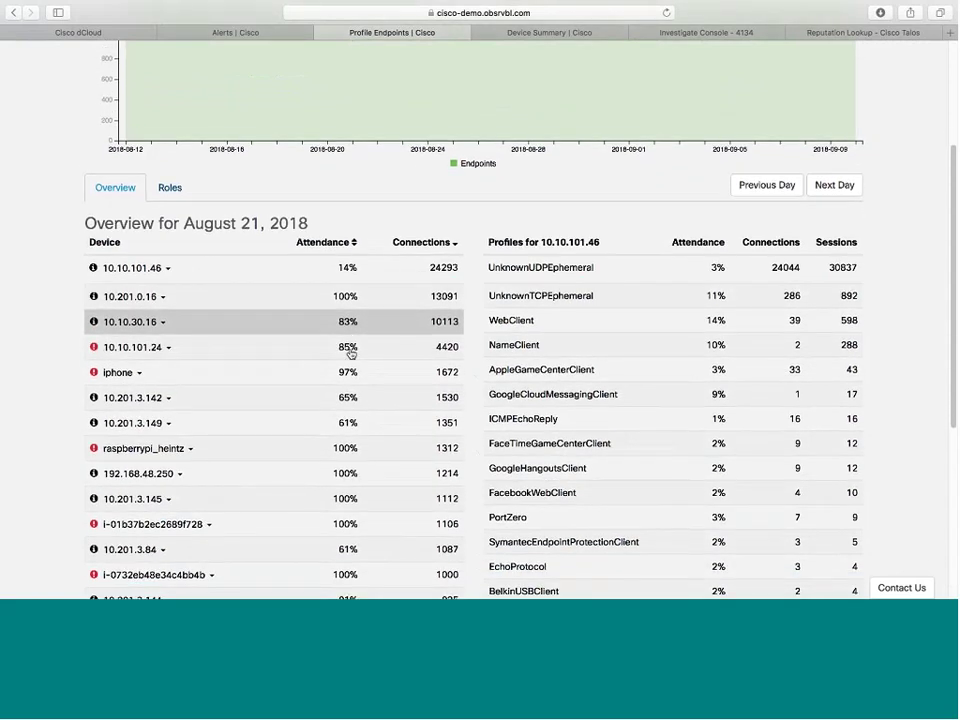
- Examine the attendance and connections of the listed devices alongside the connections and sessions of the profiles for 10.10.101.46
scroll(351, 366, "up", 1)
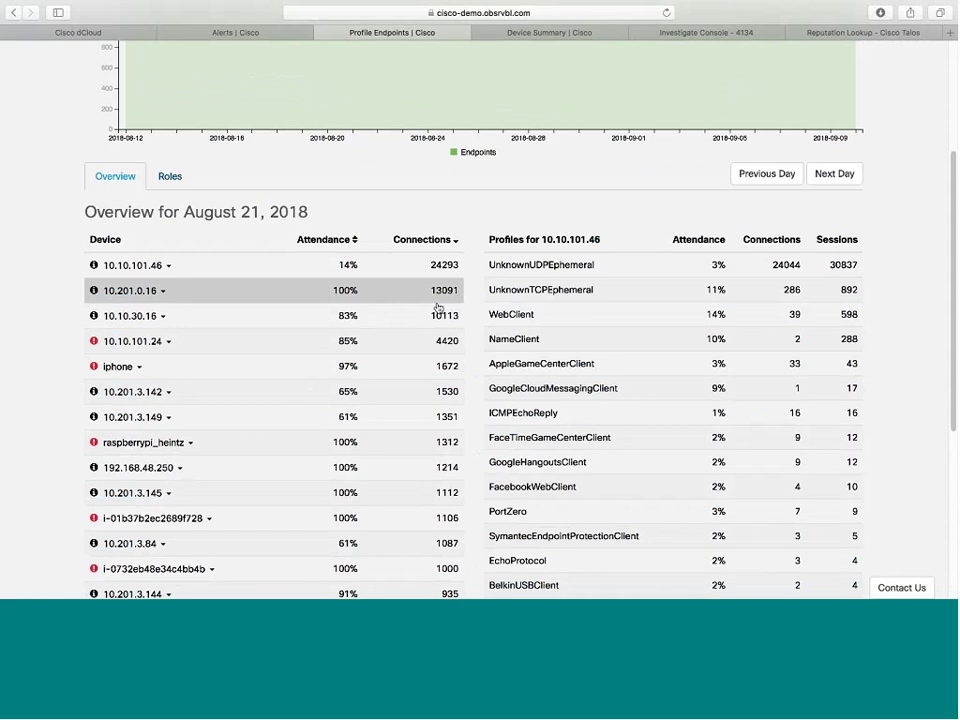
scroll(437, 307, "down", 3)
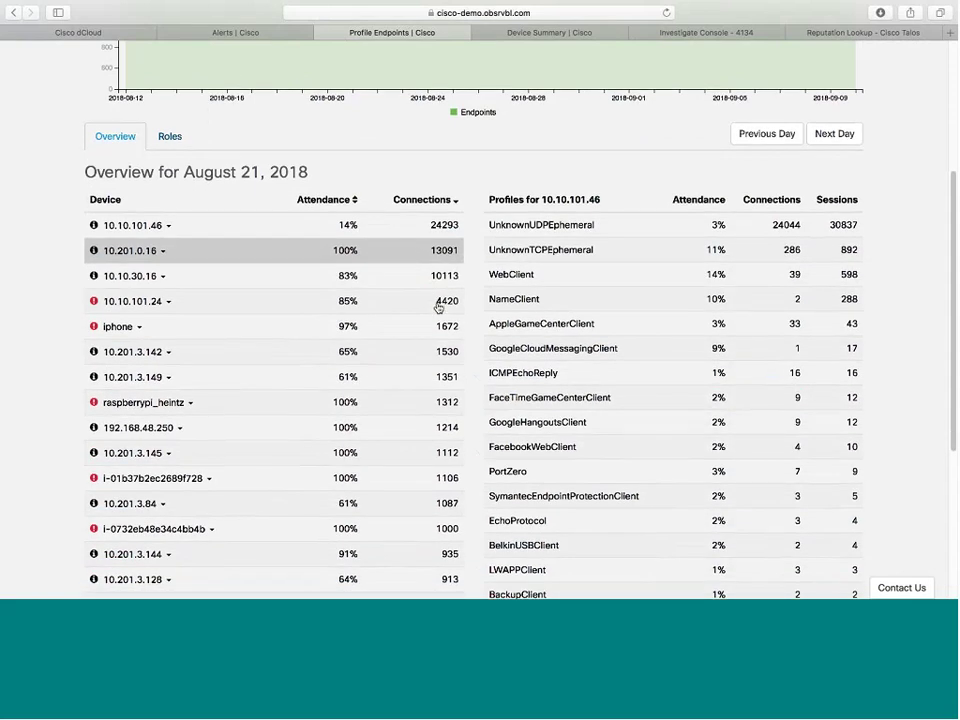
scroll(437, 307, "down", 8)
scroll(439, 306, "up", 15)
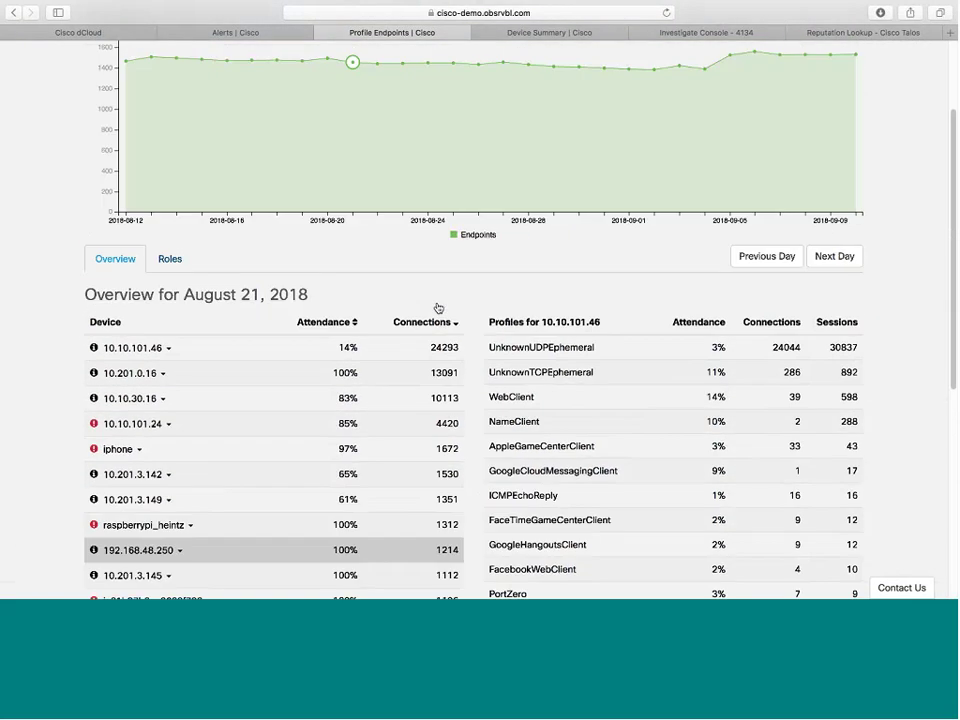
scroll(483, 440, "down", 2)
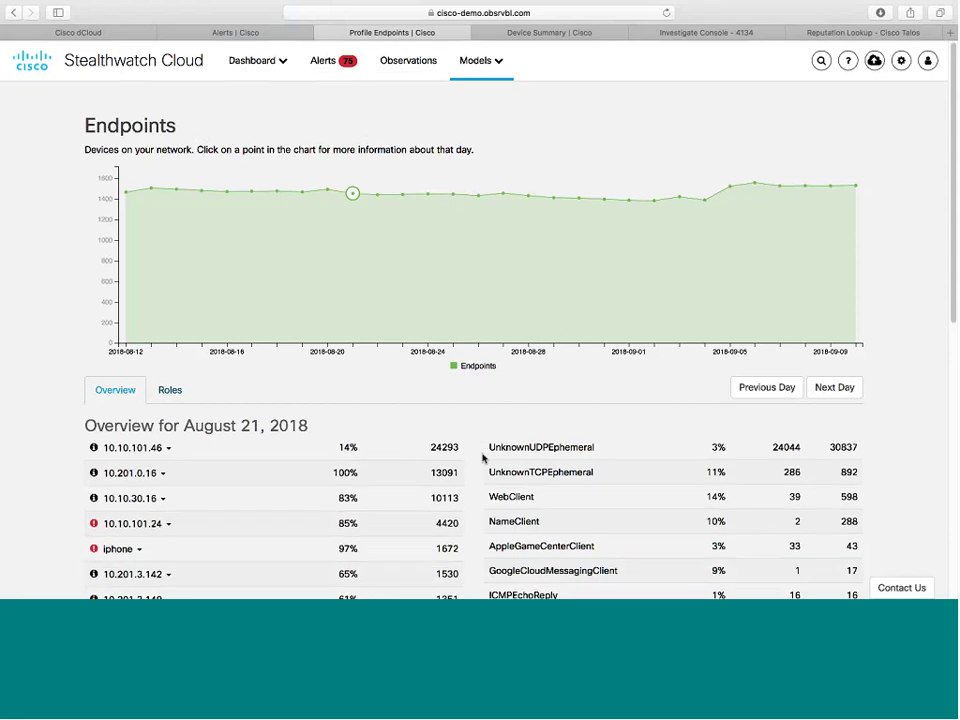
scroll(483, 457, "down", 2)
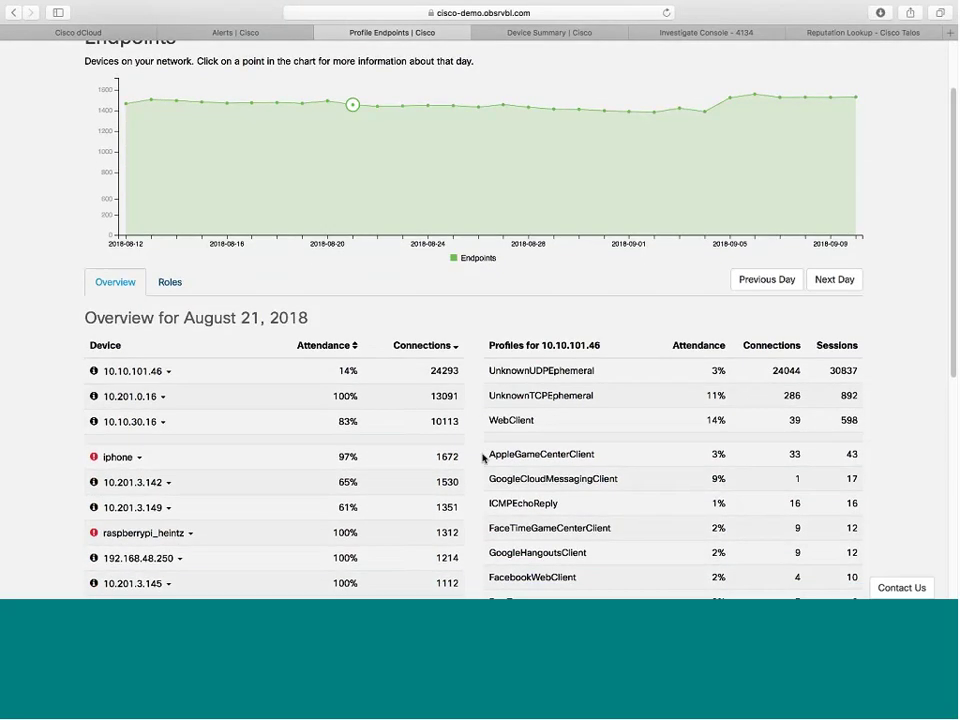
scroll(483, 457, "up", 2)
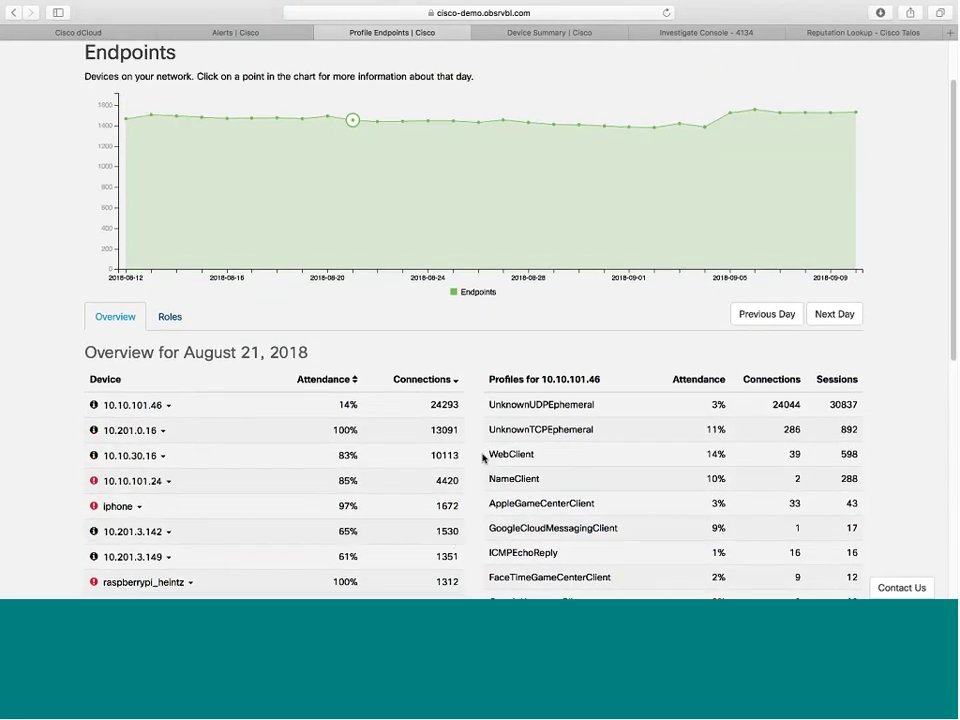
scroll(483, 457, "down", 3)
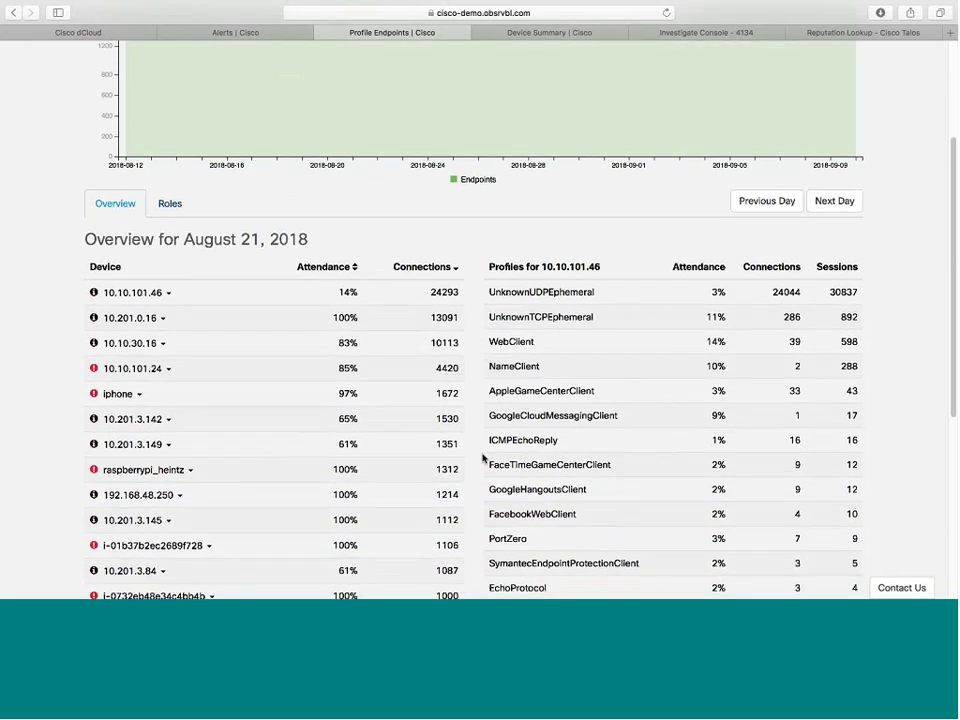
scroll(483, 457, "down", 2)
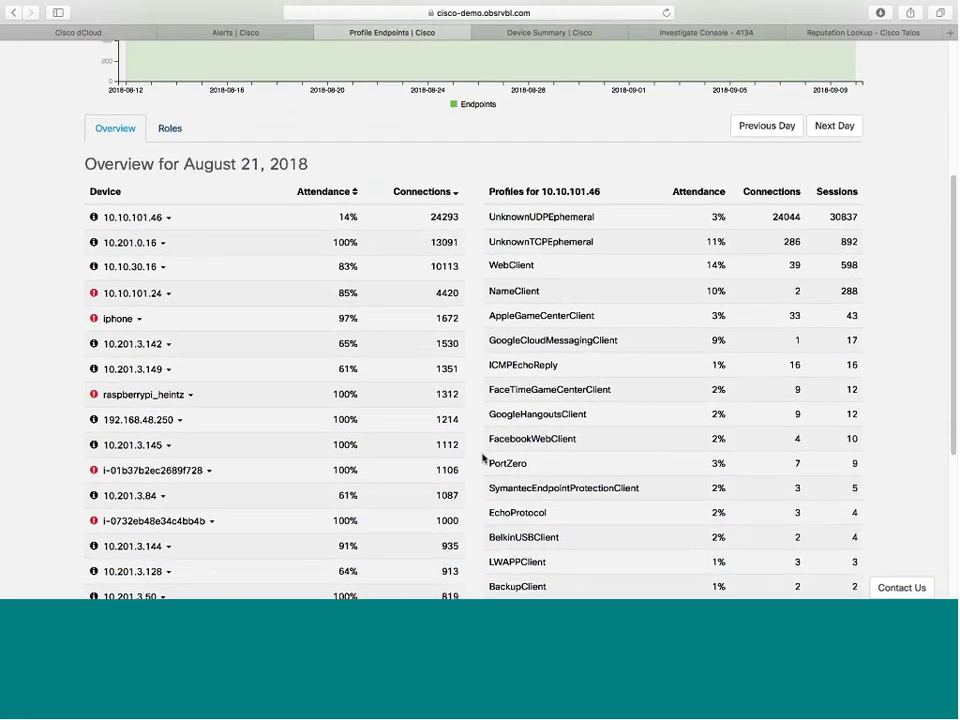
scroll(483, 457, "down", 1)
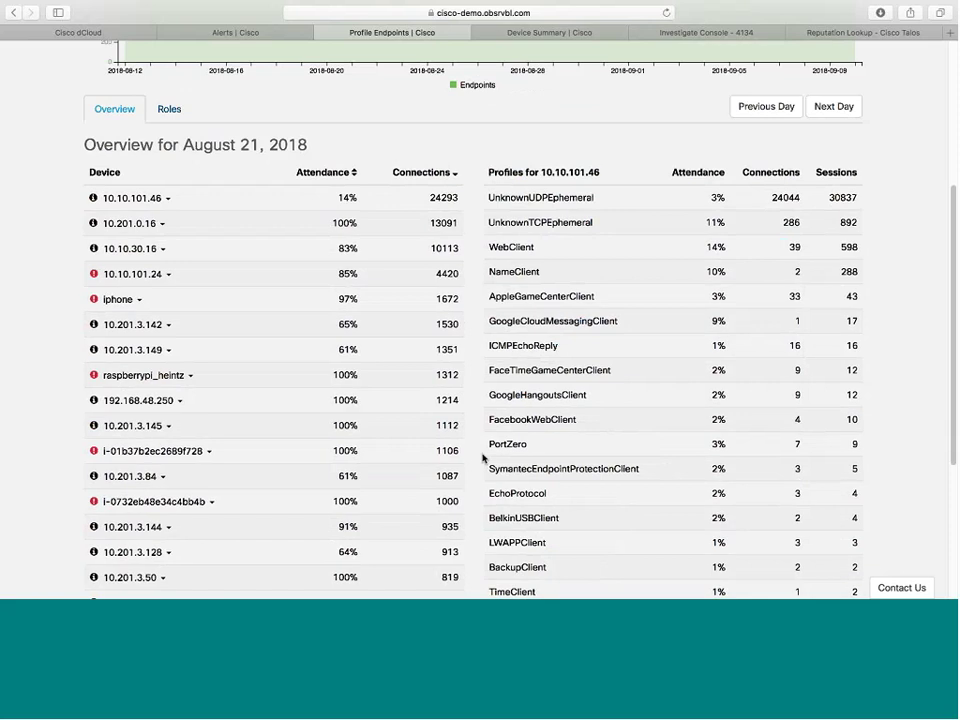
scroll(483, 457, "up", 3)
scroll(483, 457, "up", 3)
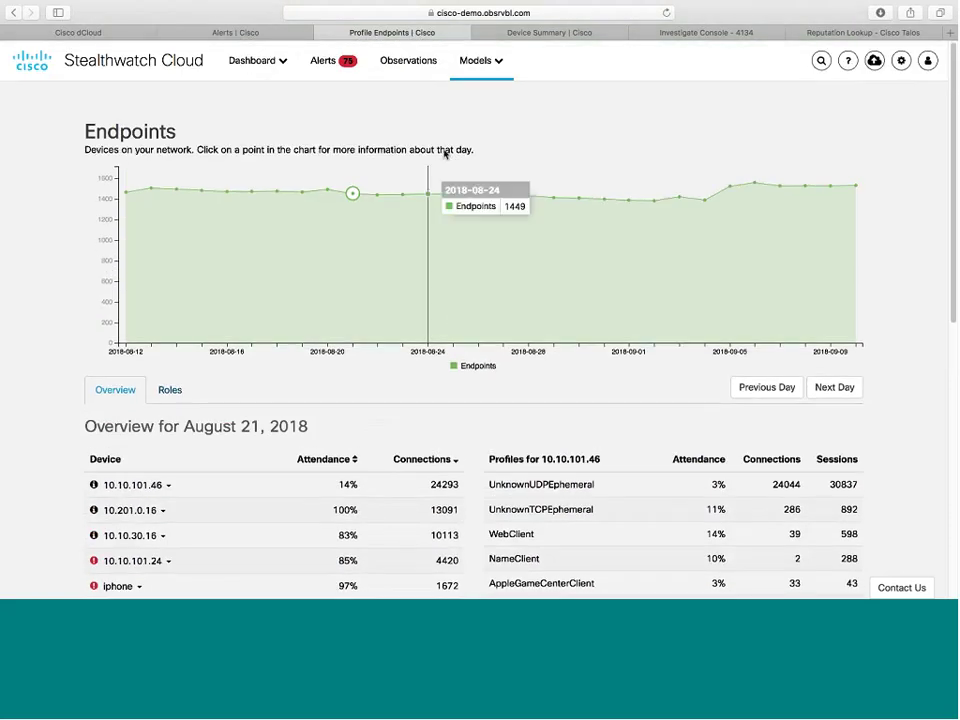
- Open the Traffic model and view the overview chart of bytes transferred and connections
left_click(476, 61)
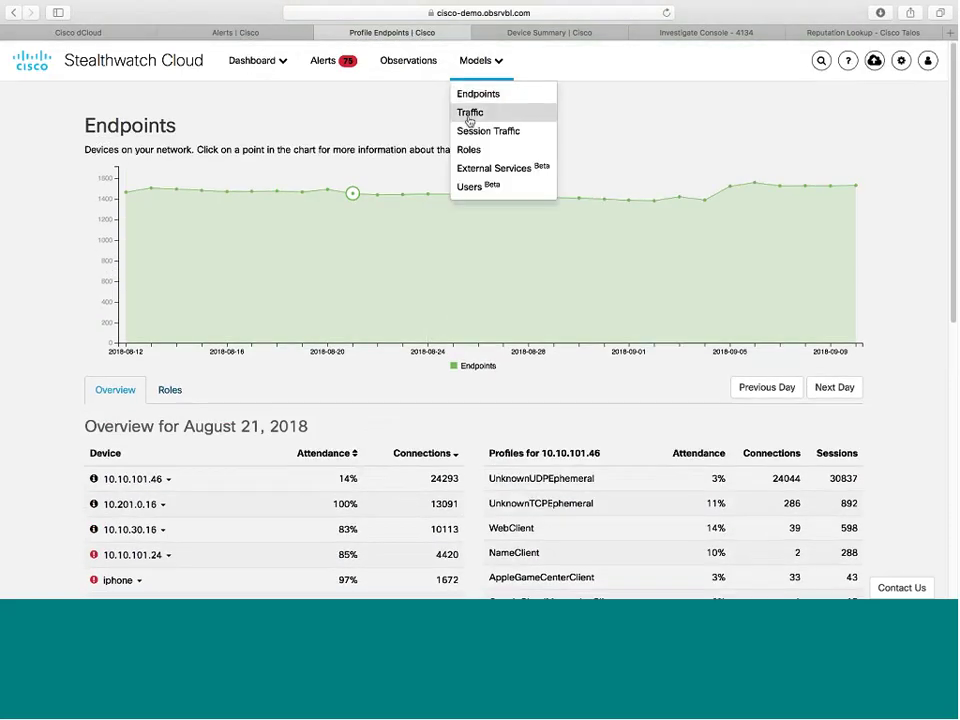
left_click(471, 114)
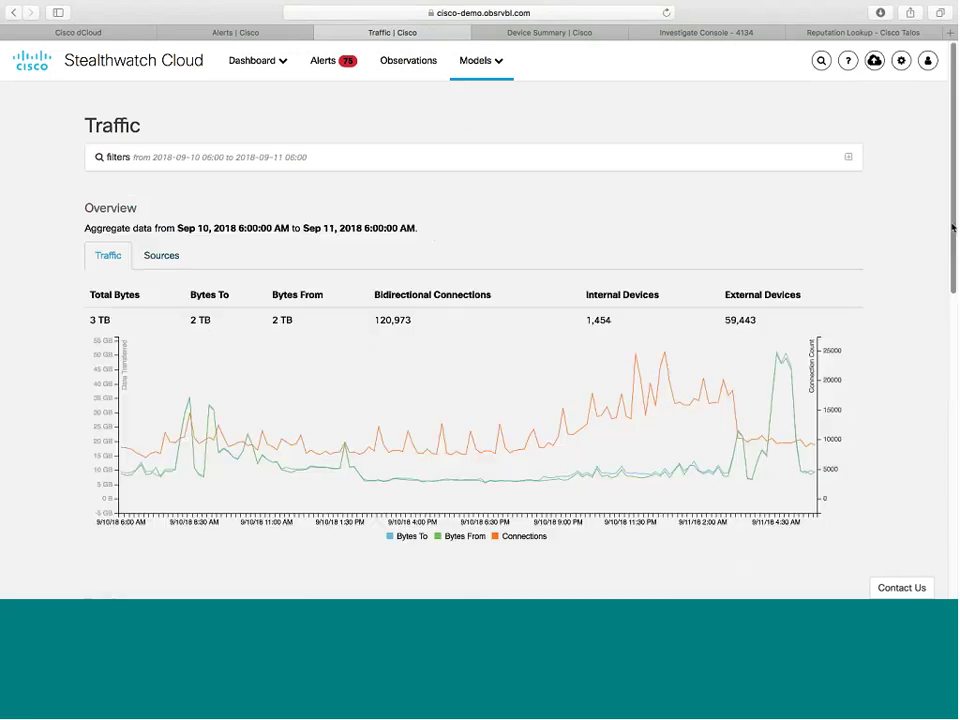
scroll(452, 399, "down", 2)
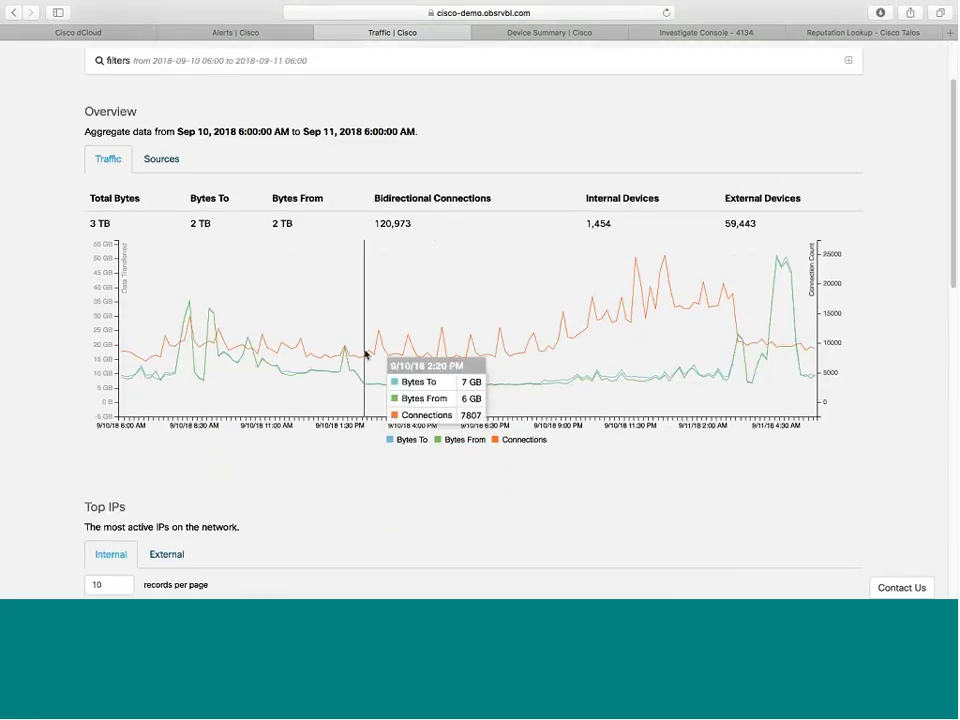
- Review the most active internal IPs and ports in the Top IPs and Top Ports tables of the Traffic model
scroll(265, 314, "down", 8)
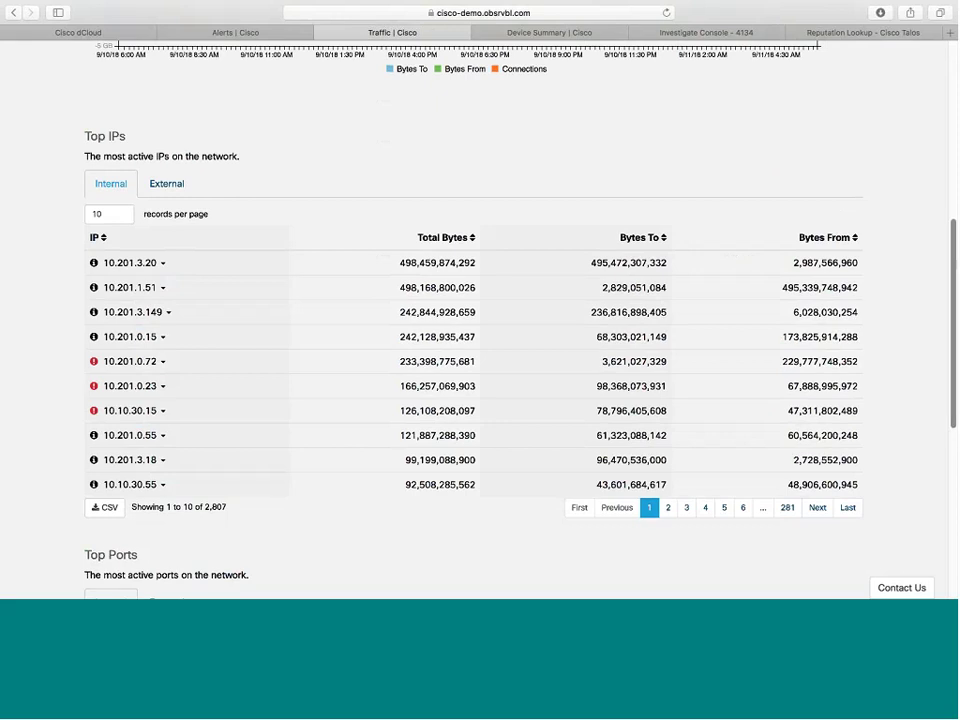
scroll(480, 350, "down", 2)
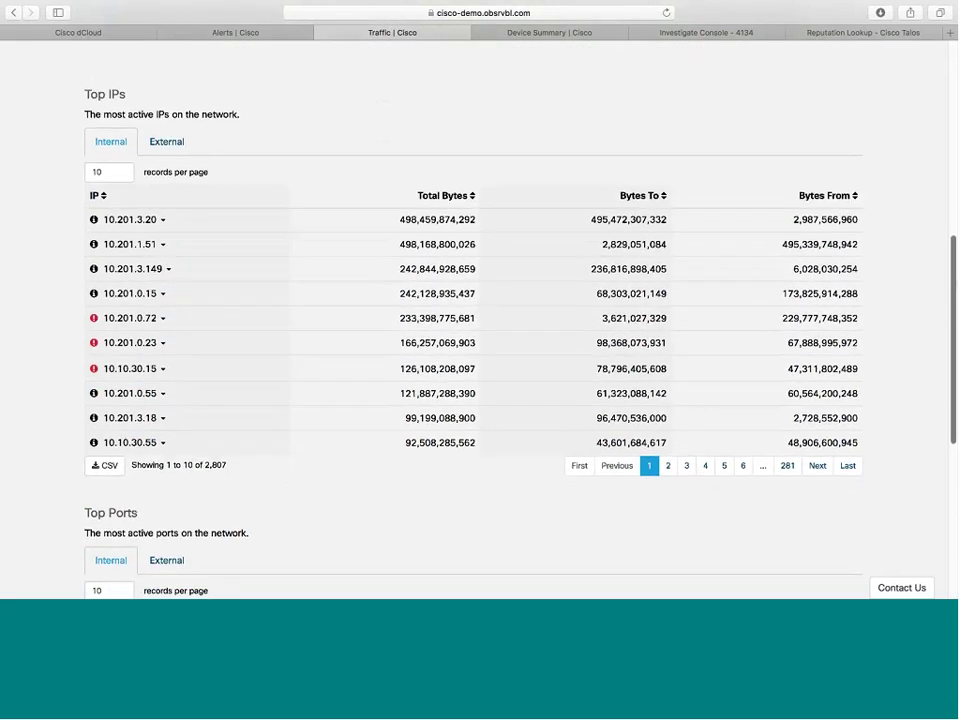
scroll(480, 320, "down", 3)
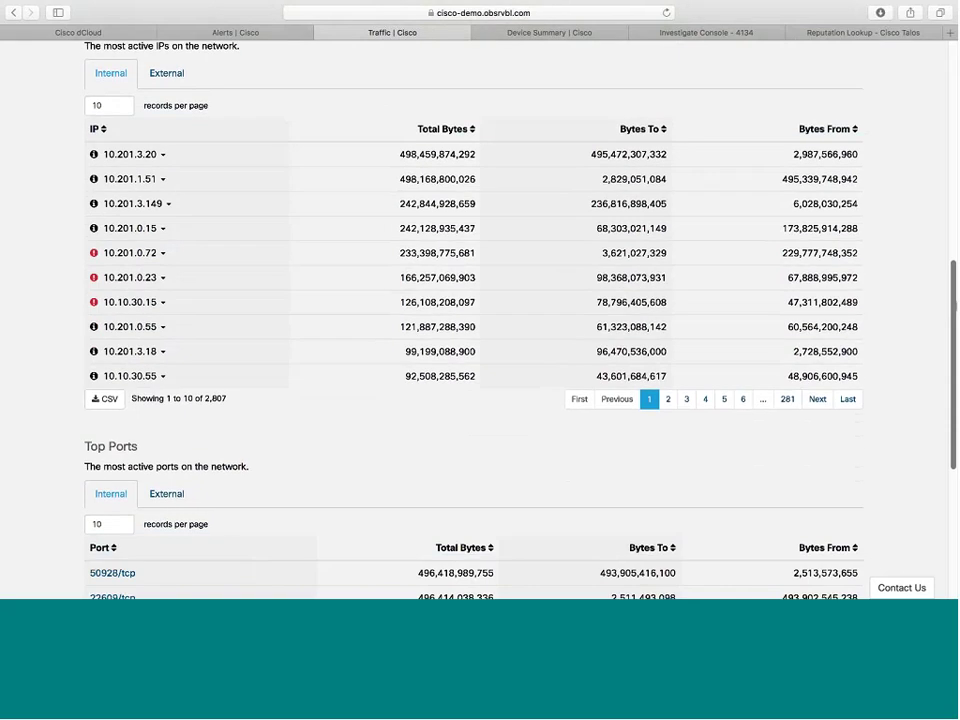
scroll(955, 305, "down", 2)
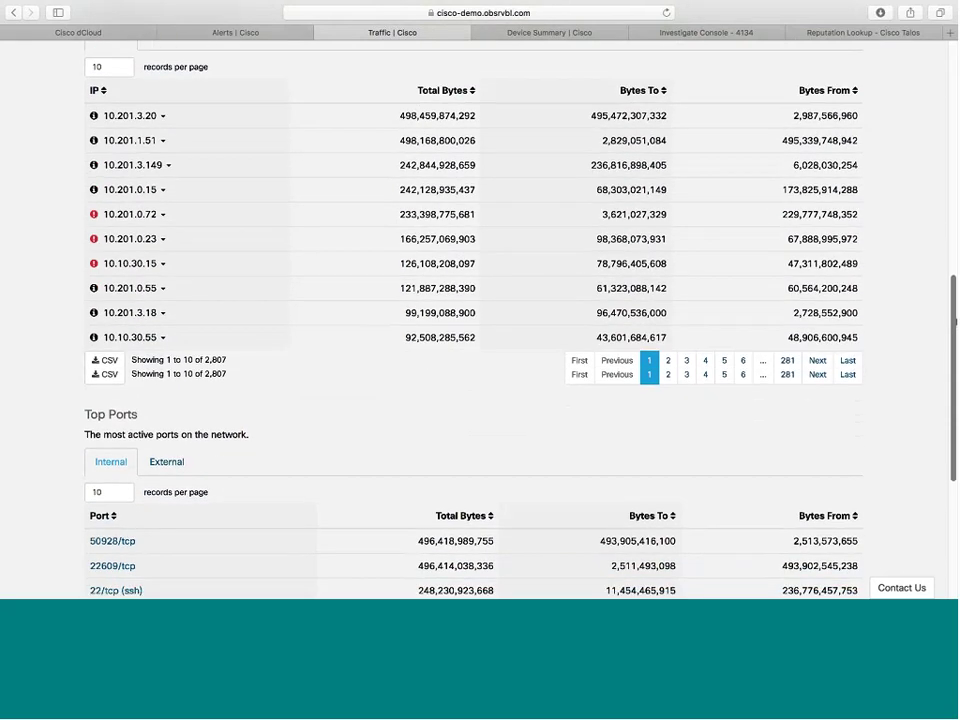
scroll(891, 221, "up", 5)
scroll(891, 221, "up", 5)
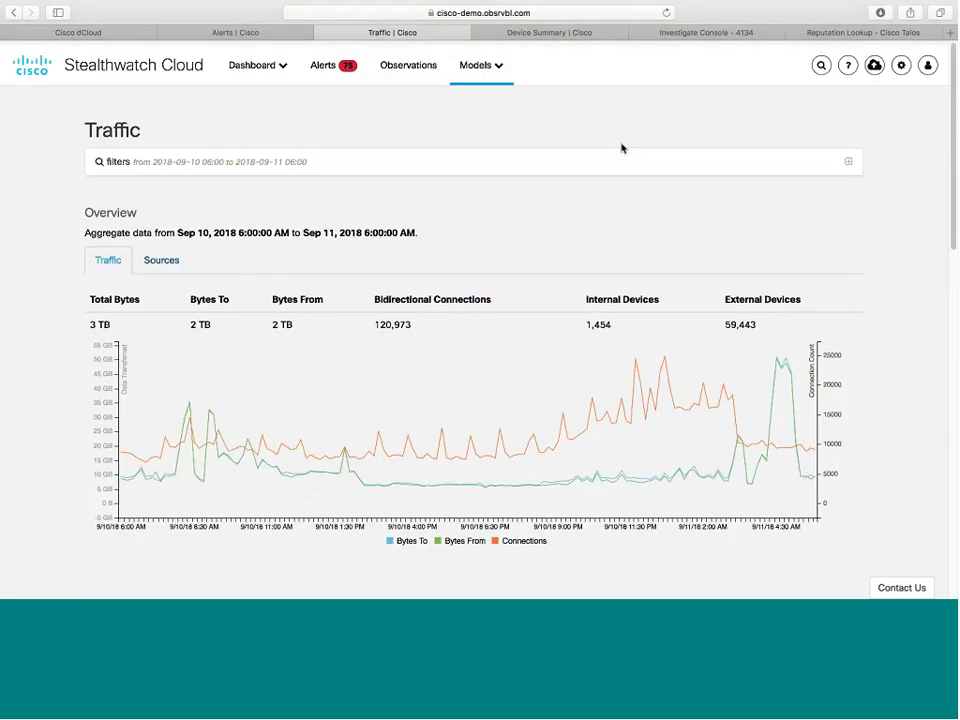
- Open the Roles model and look through the full list of active roles, from Apple iOS to Web Server
left_click(478, 61)
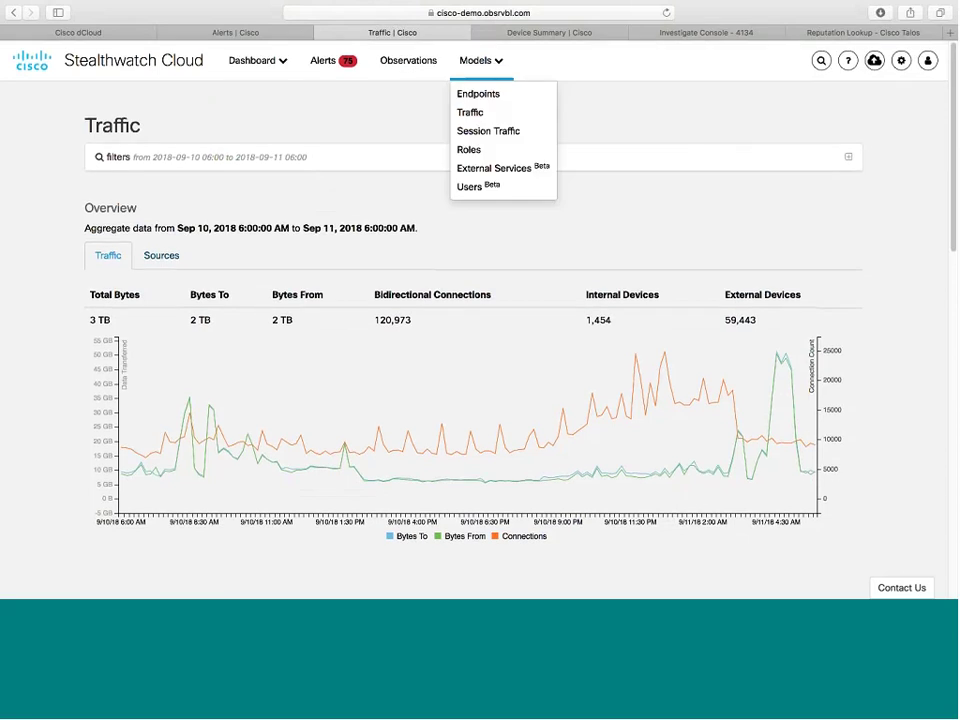
left_click(482, 151)
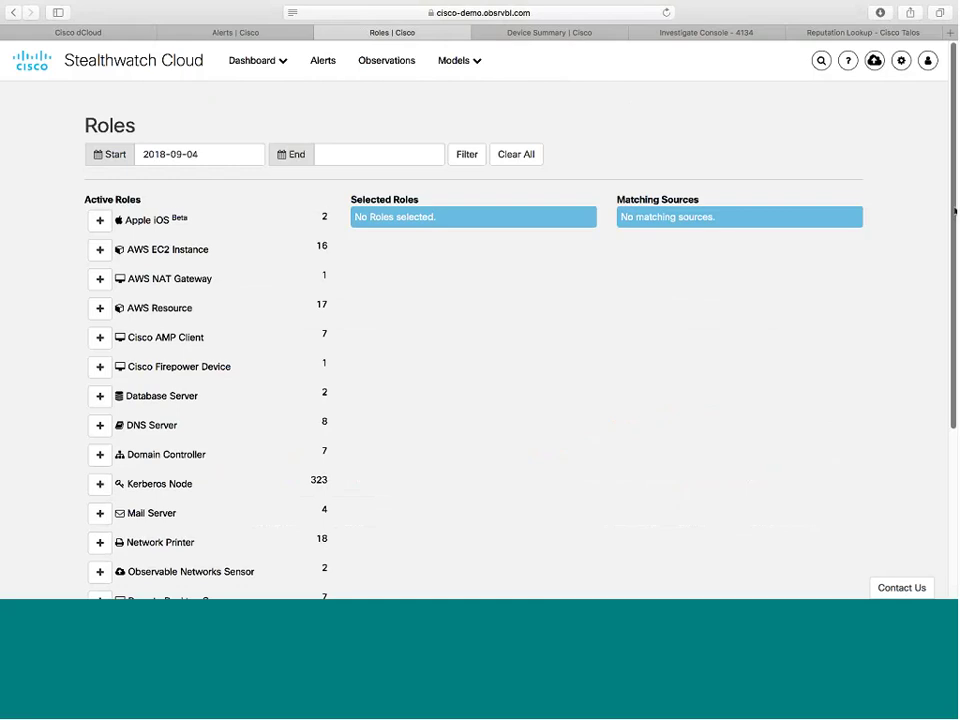
scroll(480, 350, "down", 2)
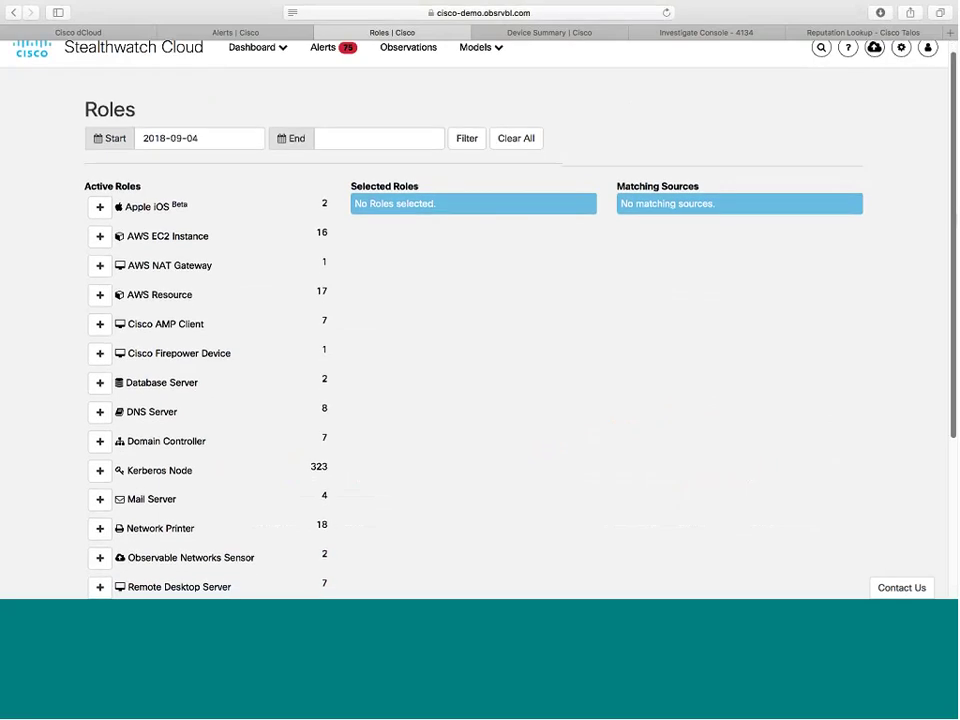
scroll(480, 350, "down", 3)
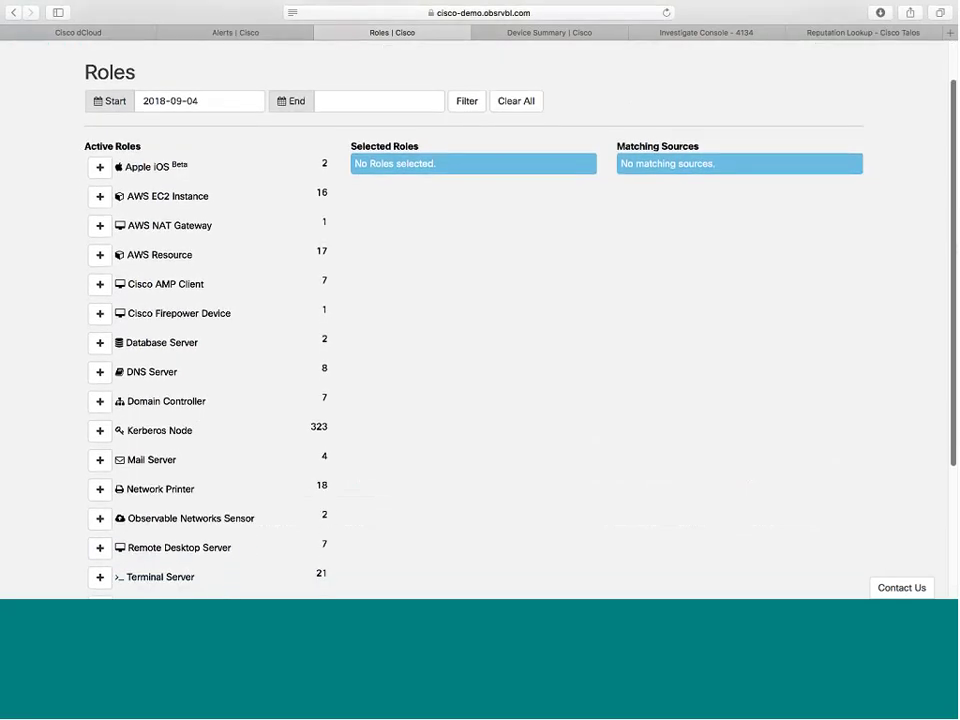
scroll(522, 270, "down", 1)
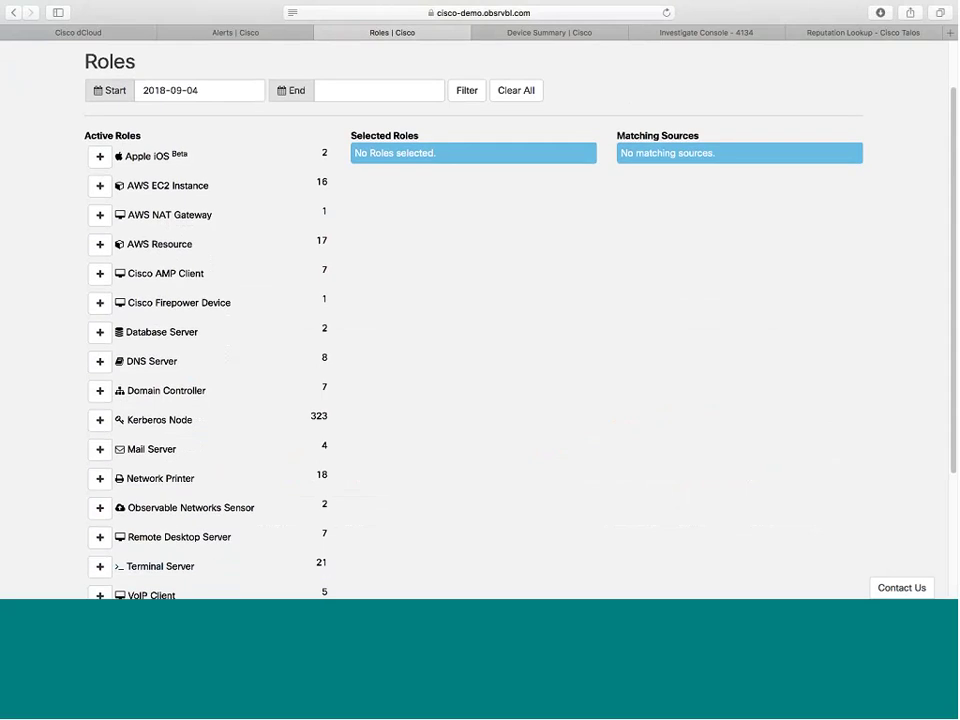
scroll(197, 200, "down", 3)
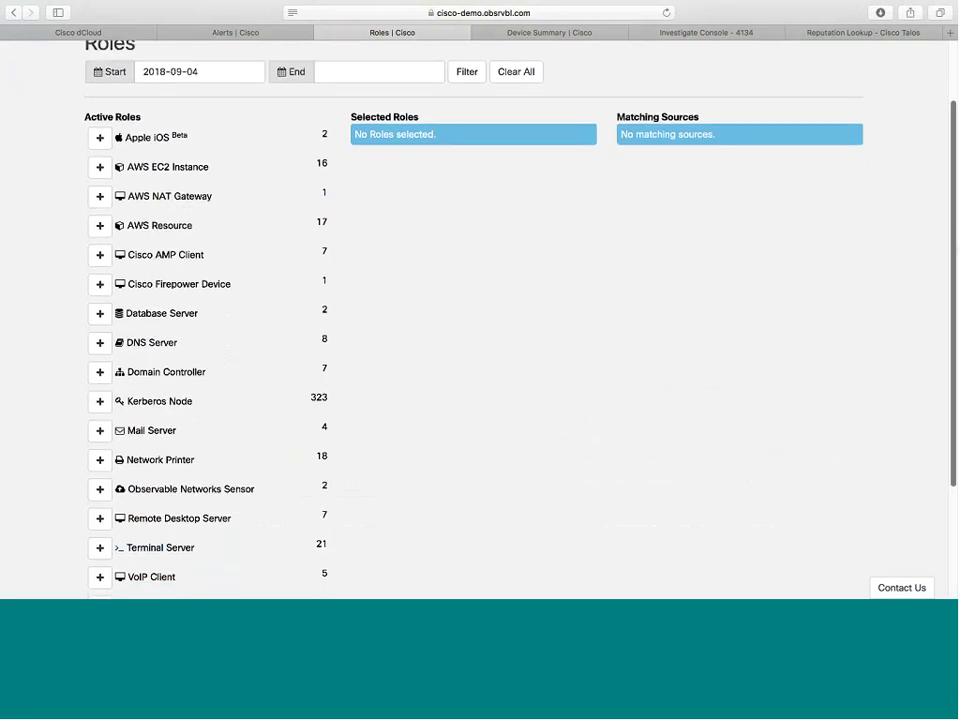
scroll(500, 313, "down", 2)
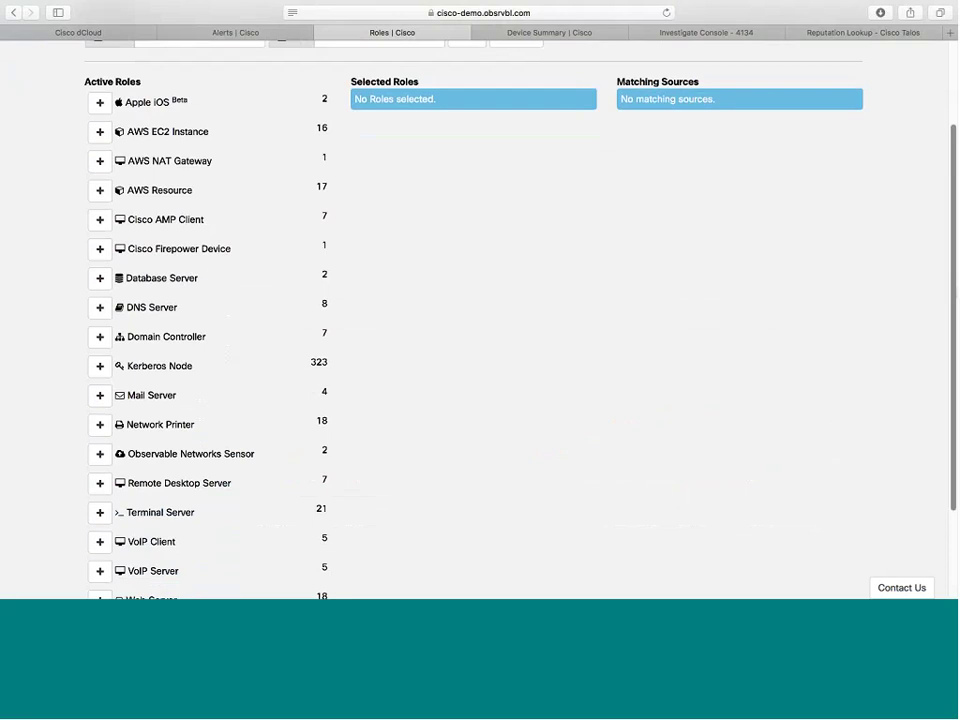
scroll(372, 417, "down", 5)
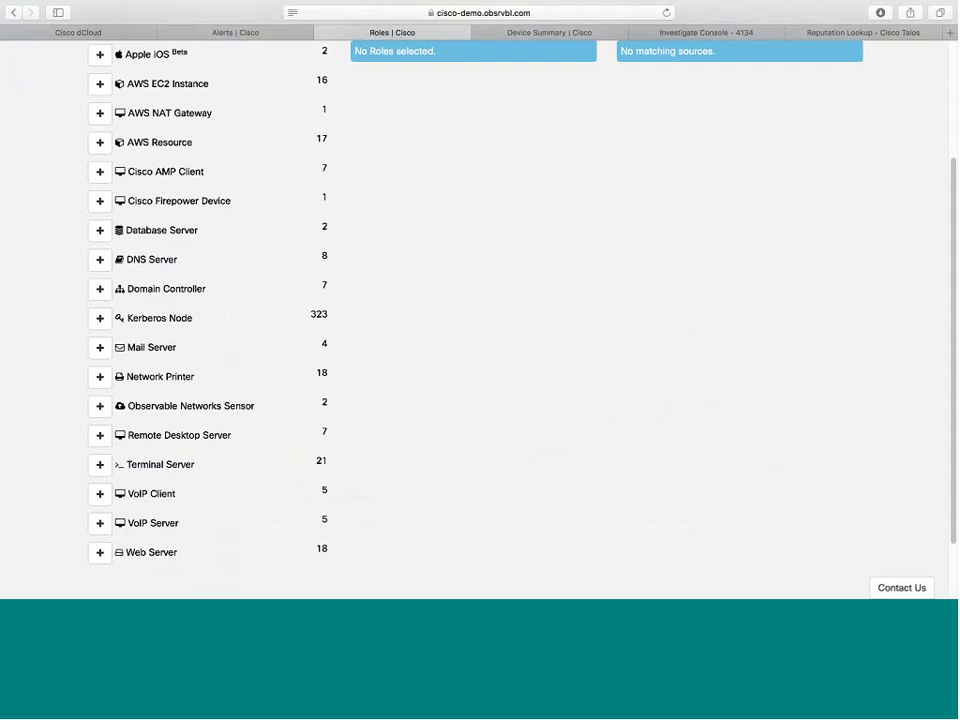
- Add the Apple iOS role to the selected roles and view its matching sources
left_click(121, 60)
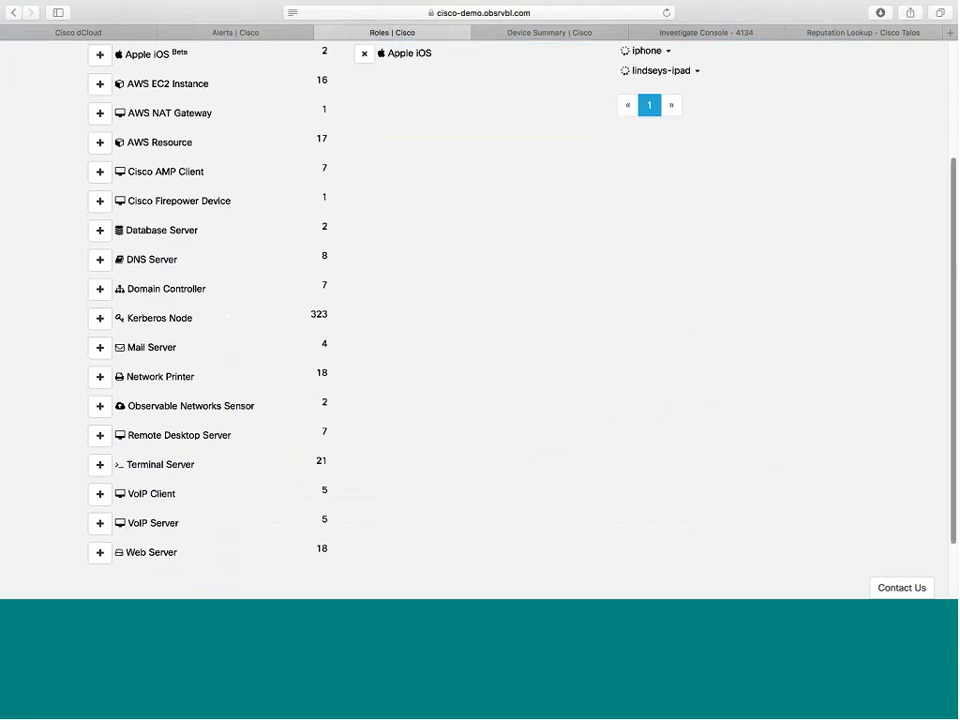
scroll(949, 216, "up", 10)
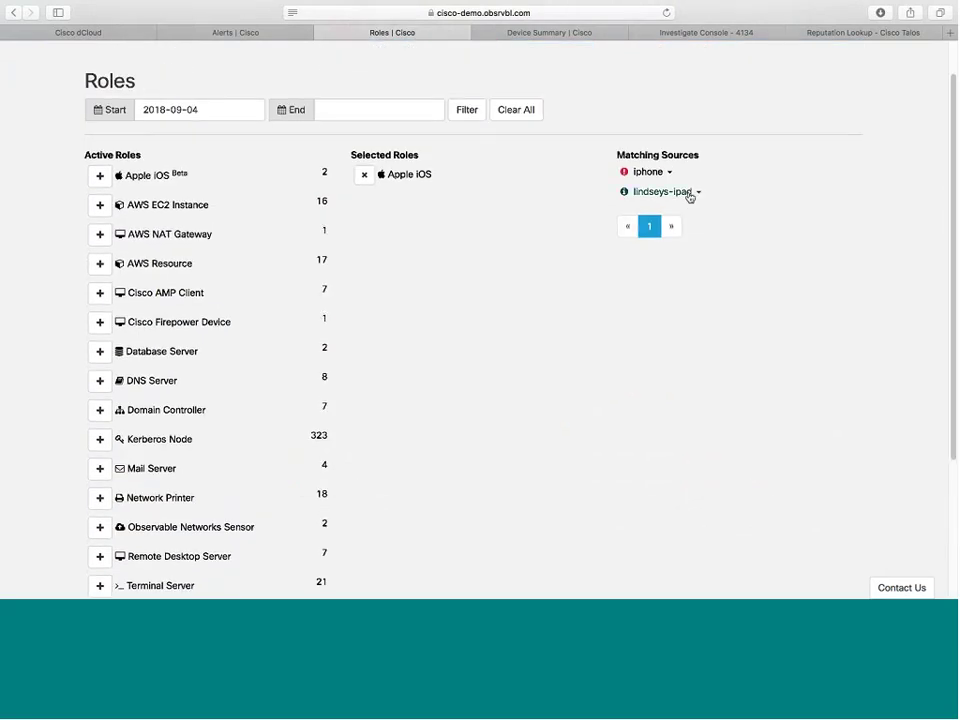
scroll(434, 415, "down", 5)
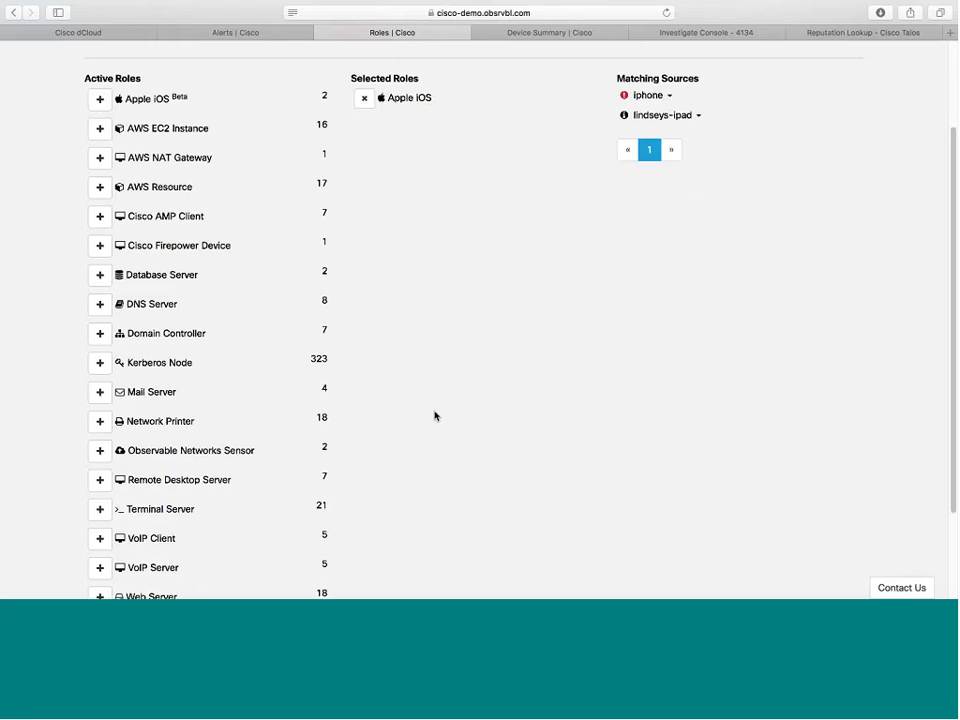
scroll(434, 415, "up", 5)
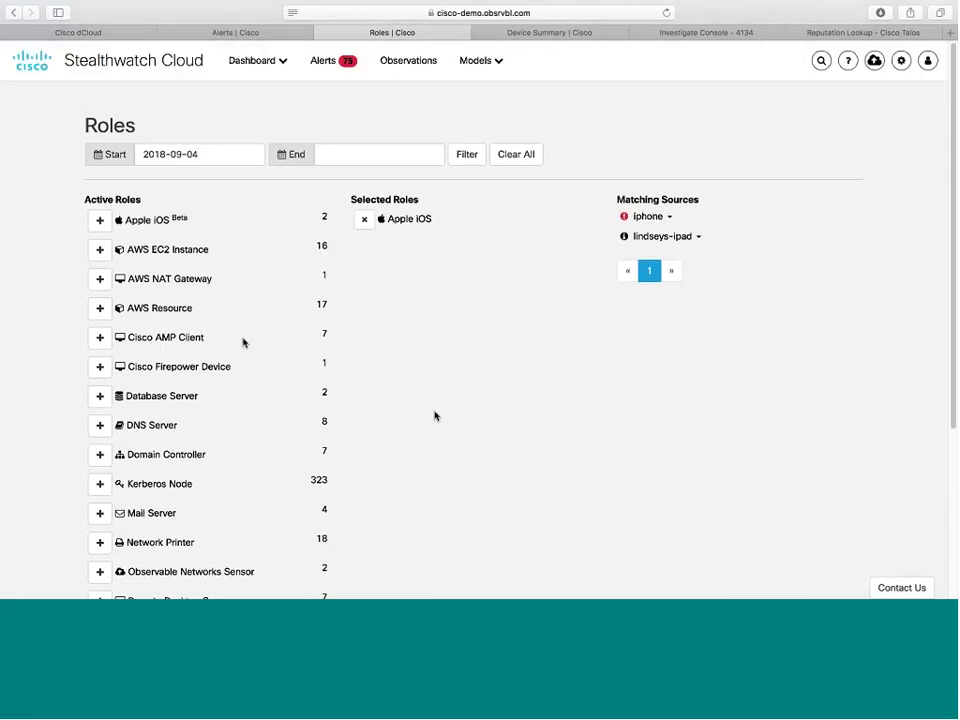
double_click(324, 394)
left_click(323, 365)
scroll(445, 386, "down", 5)
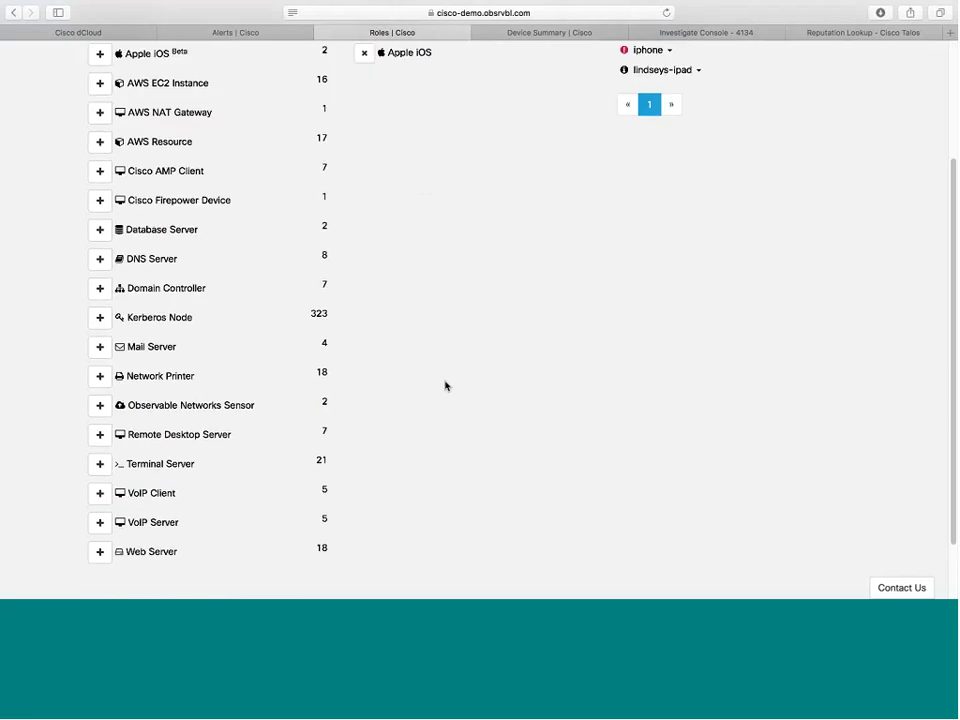
scroll(446, 386, "up", 5)
left_click(478, 163)
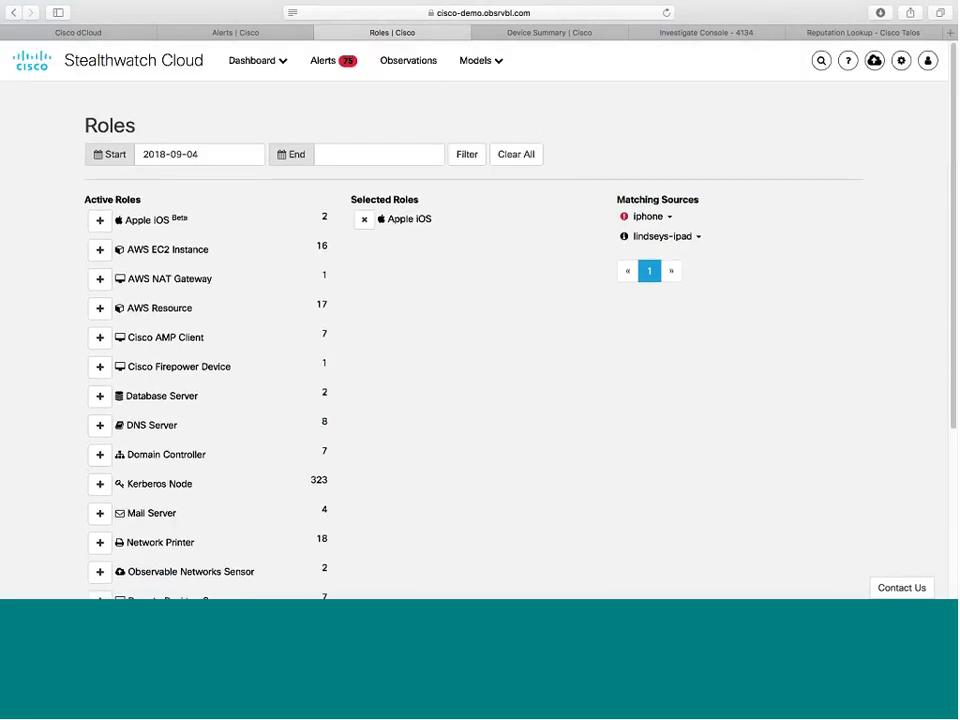
- Switch to the Cisco SWC Overview presentation in PowerPoint and start the slide show from slide 20, on making informed security decisions
mouse_move(559, 572)
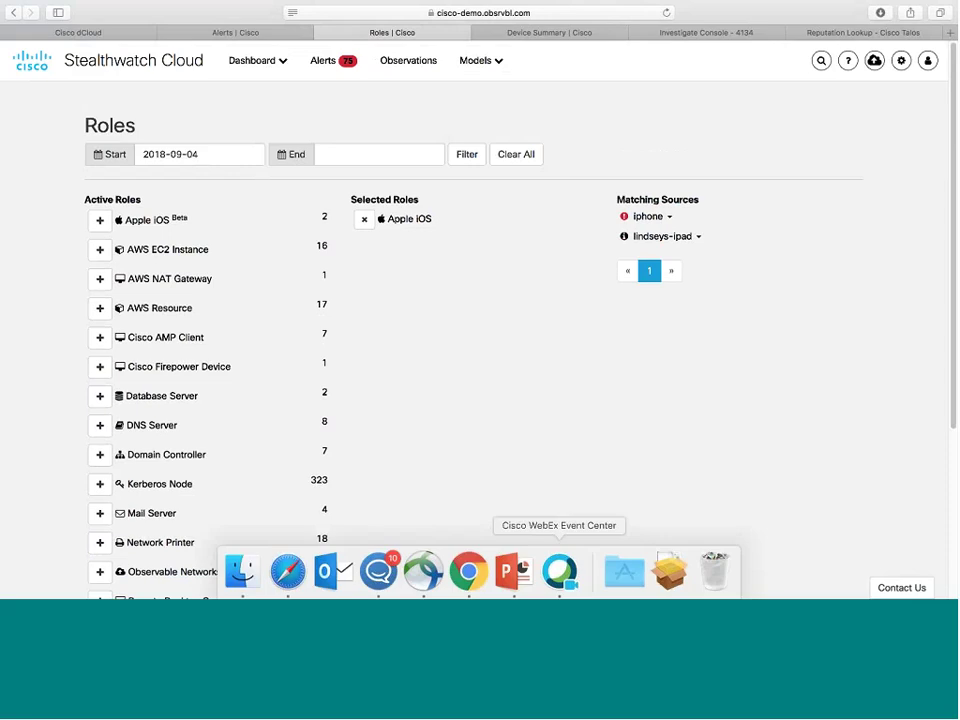
left_click(512, 572)
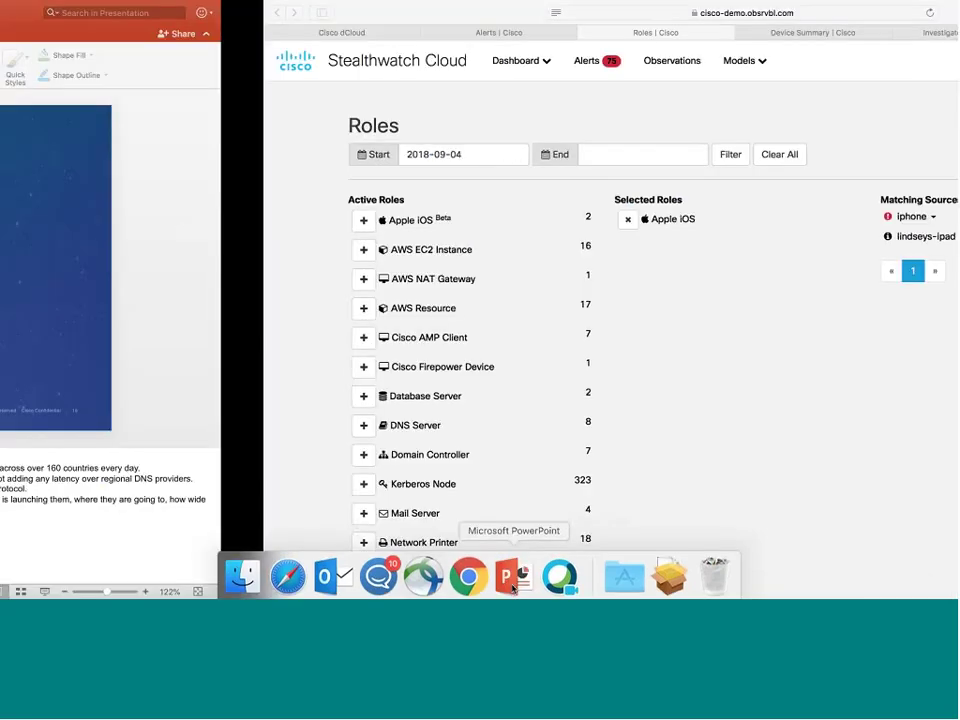
key("Down")
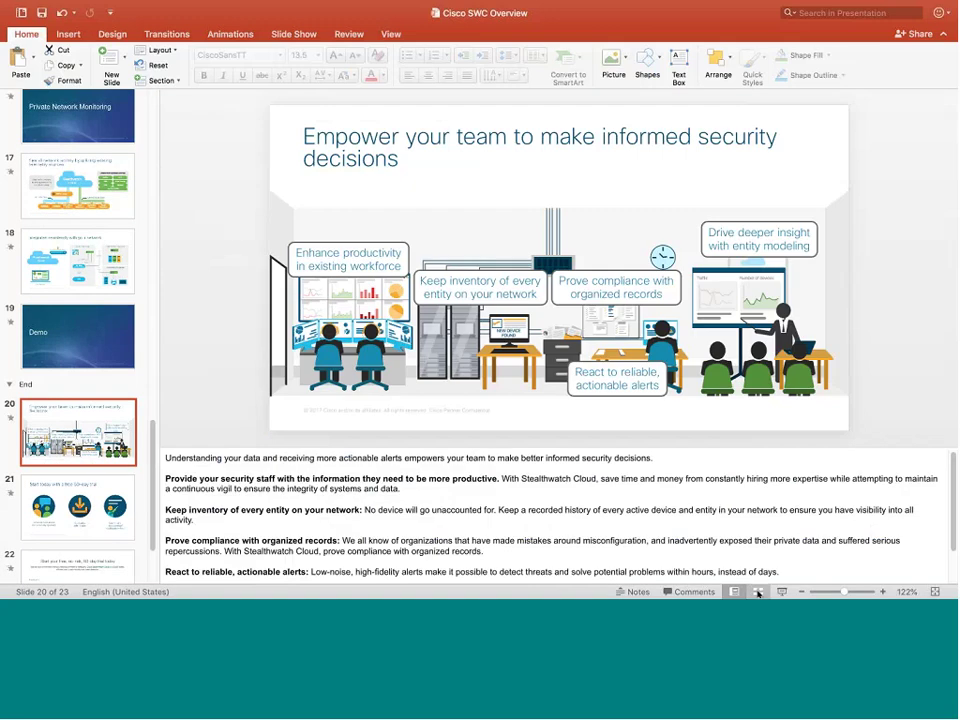
left_click(757, 593)
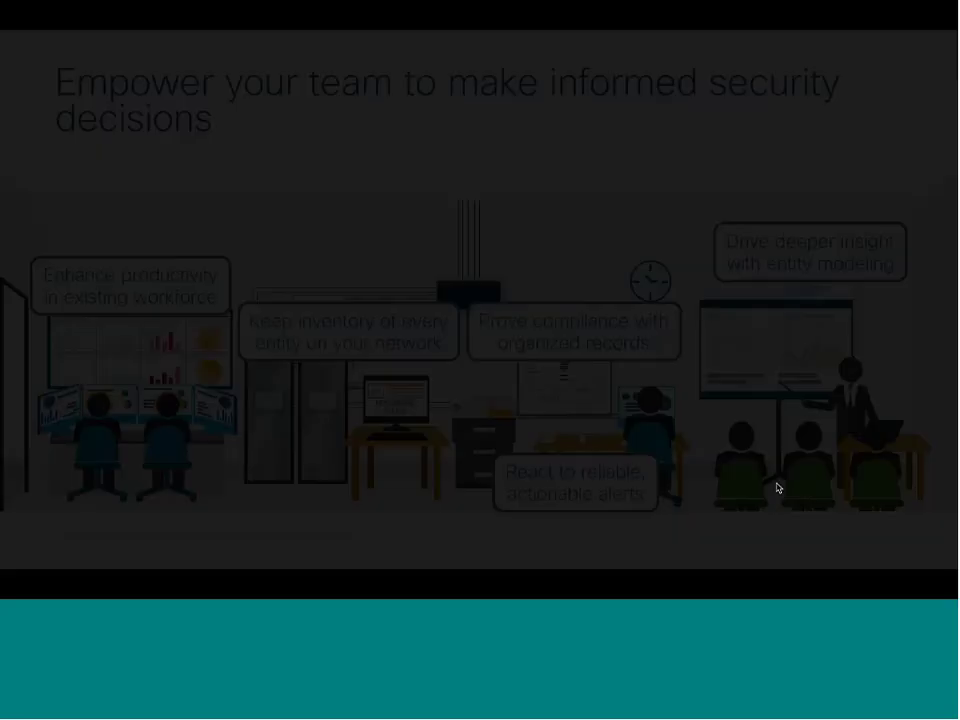